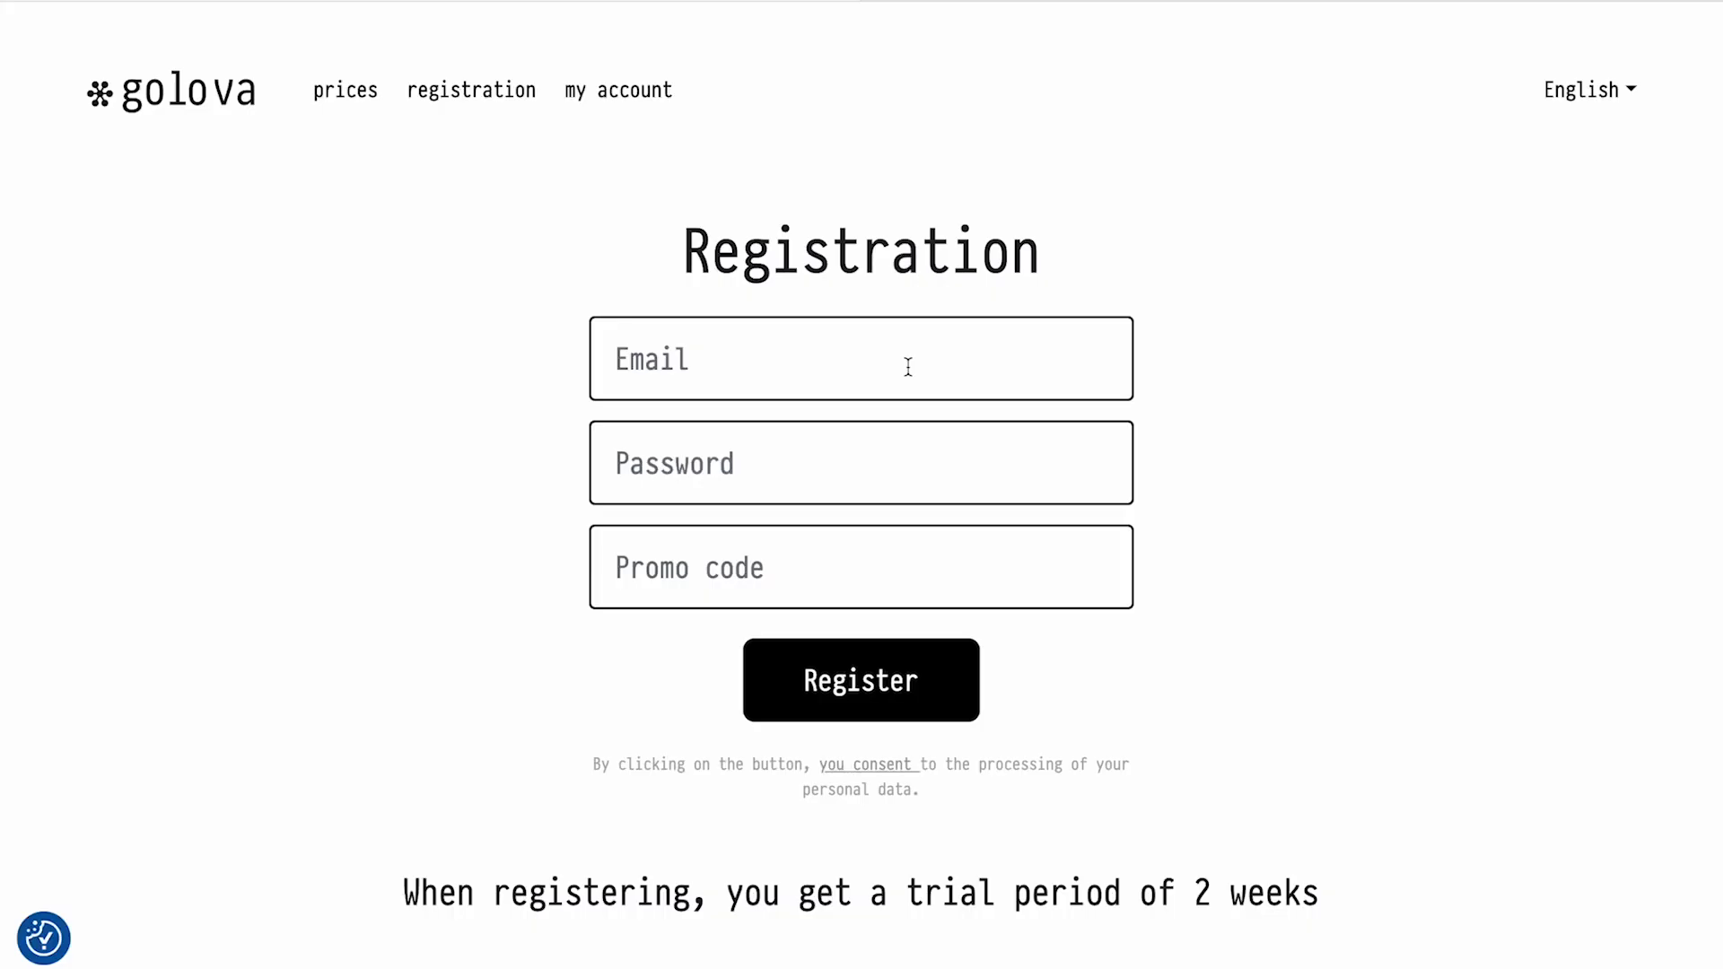
# Register a Golova account with an email and password, then activate it through the emailed link
pyautogui.click(908, 367)
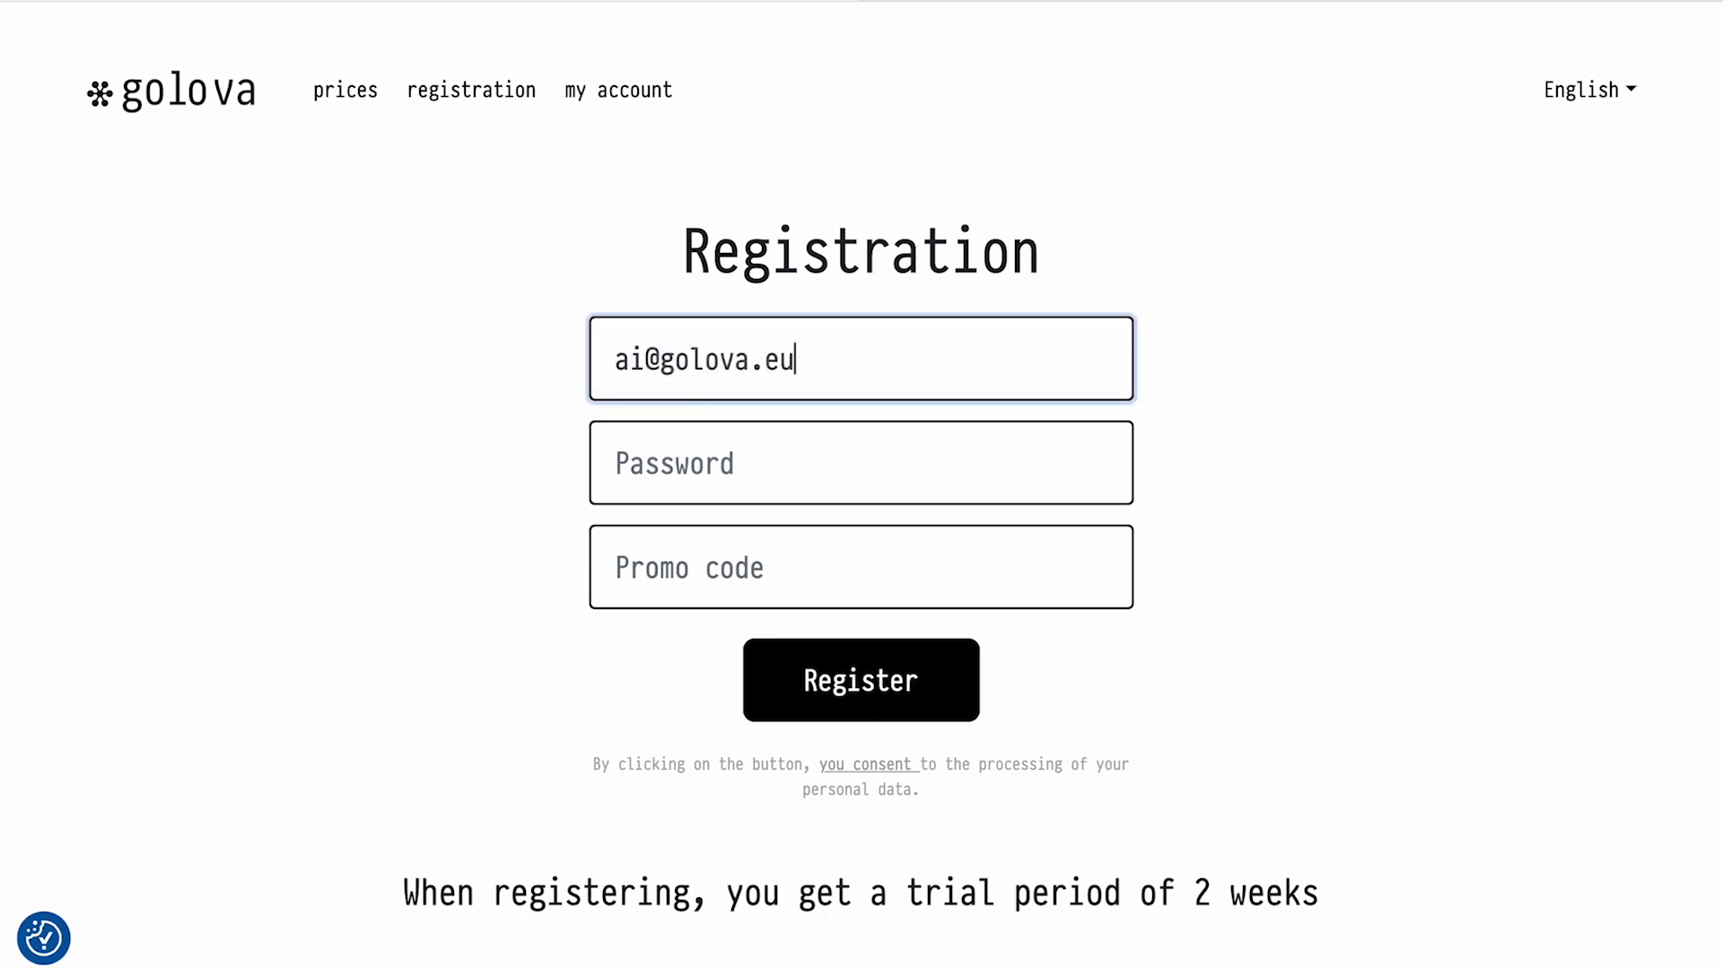
pyautogui.press('Tab')
pyautogui.write('••••••••••')
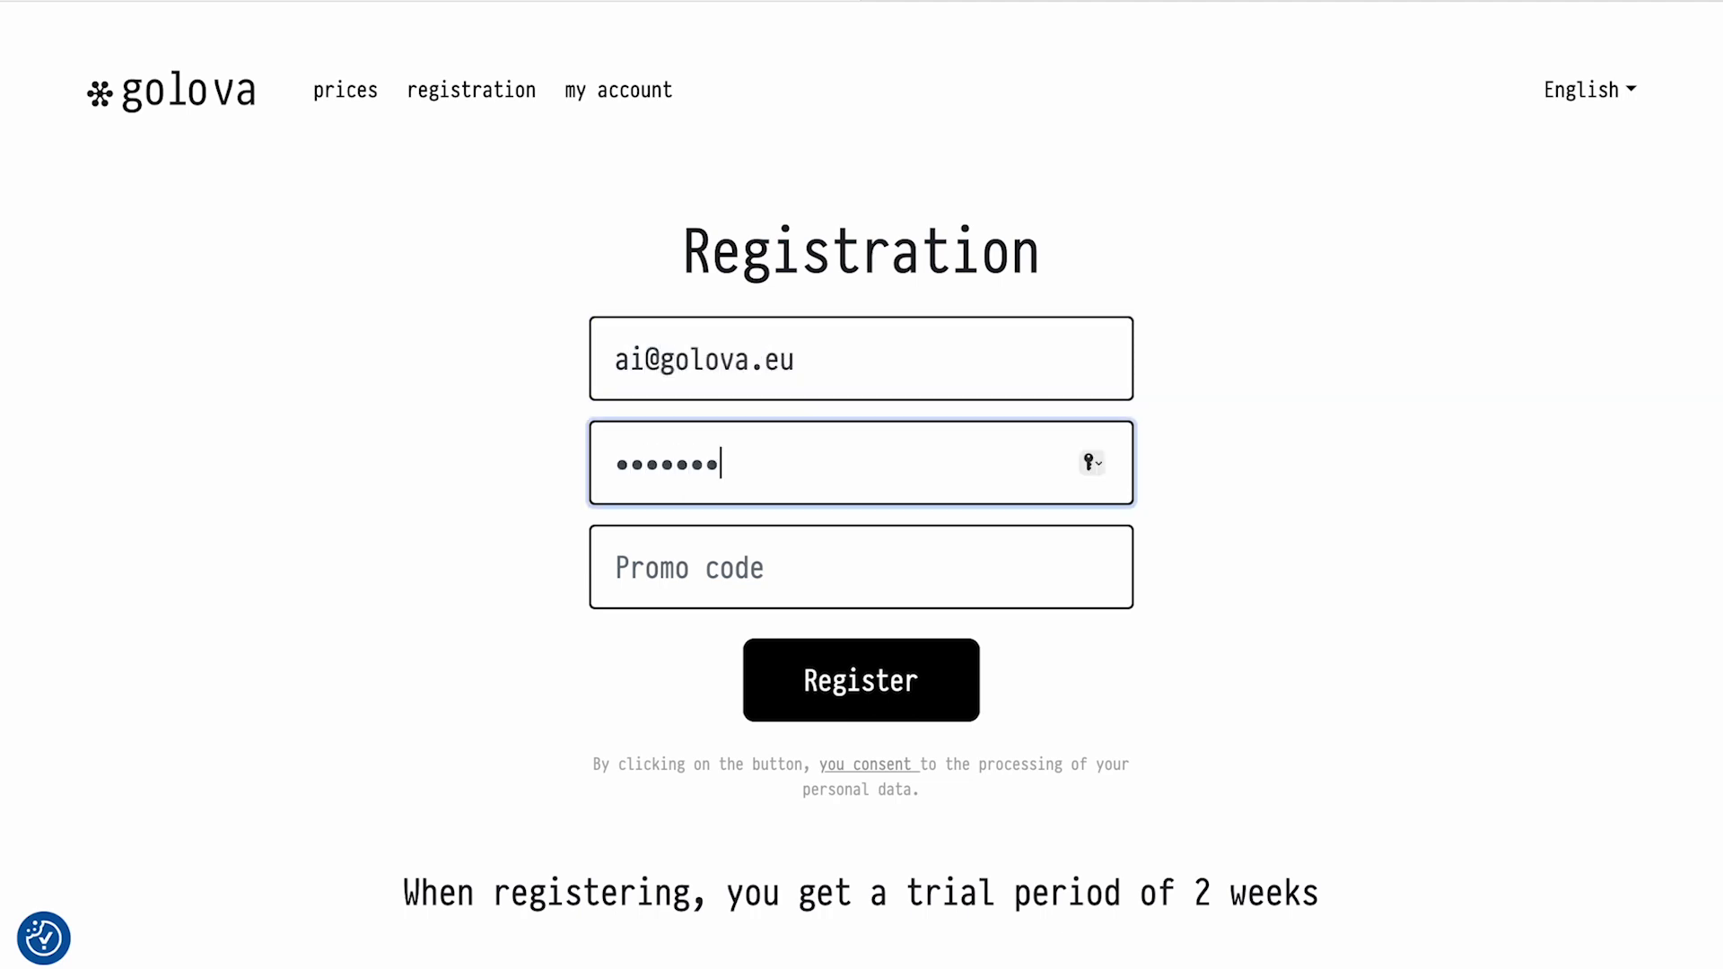
pyautogui.click(893, 669)
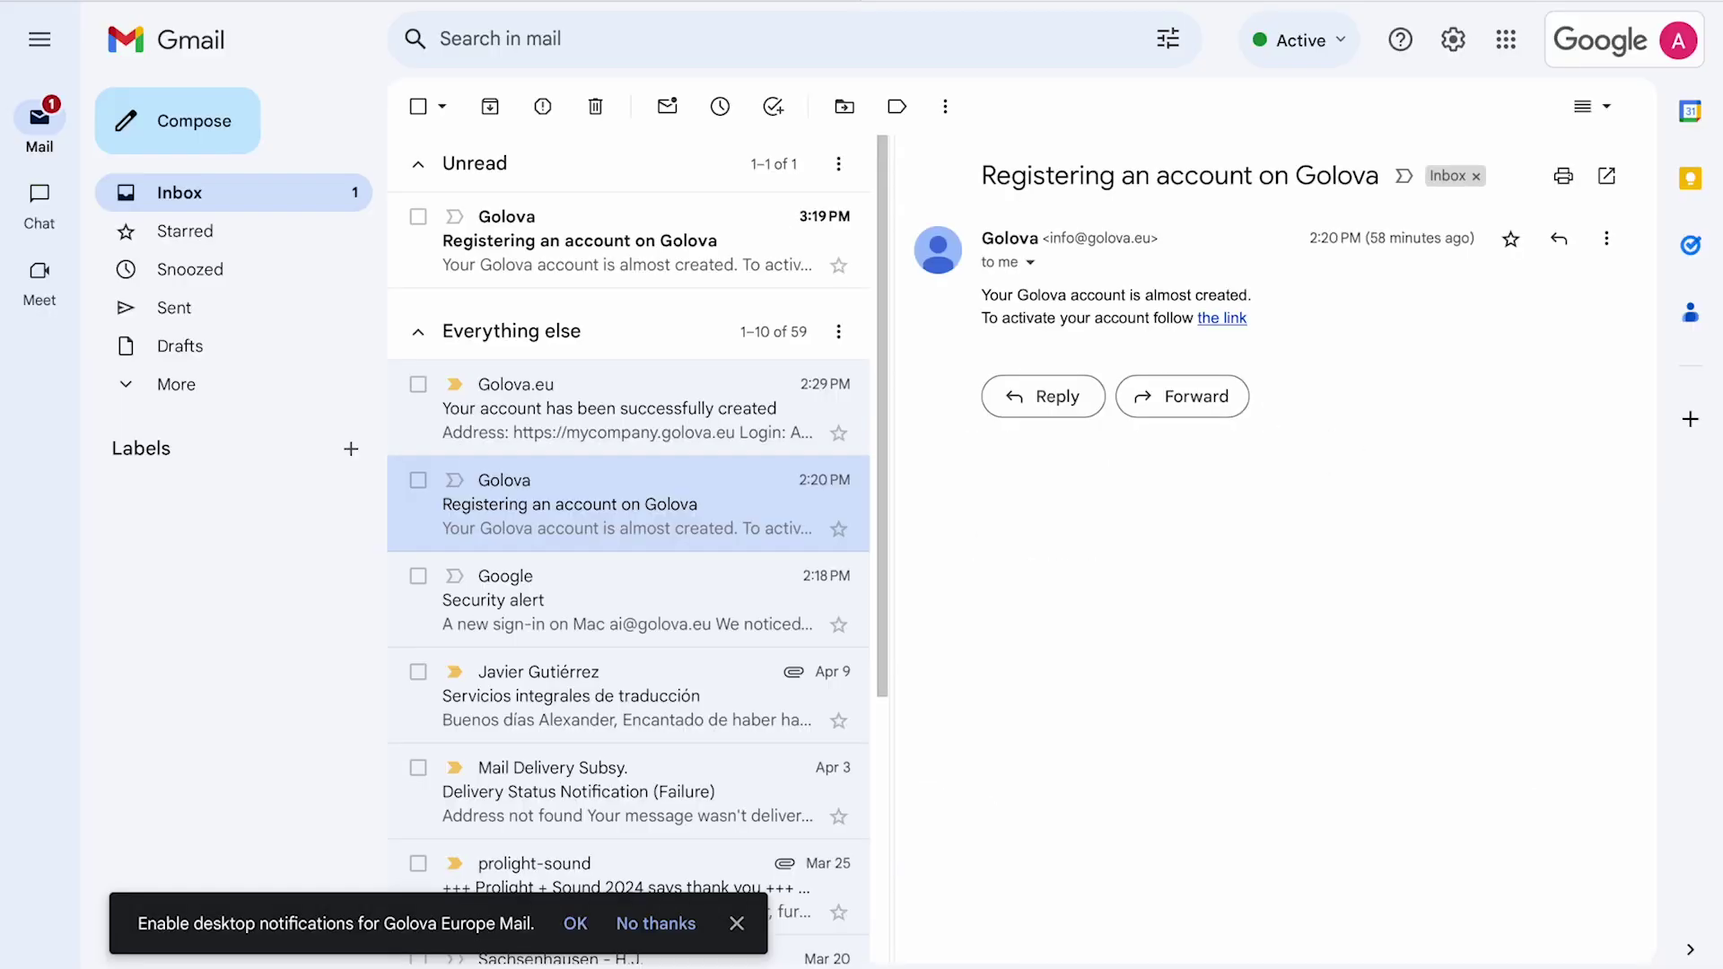
pyautogui.click(628, 240)
pyautogui.click(1223, 319)
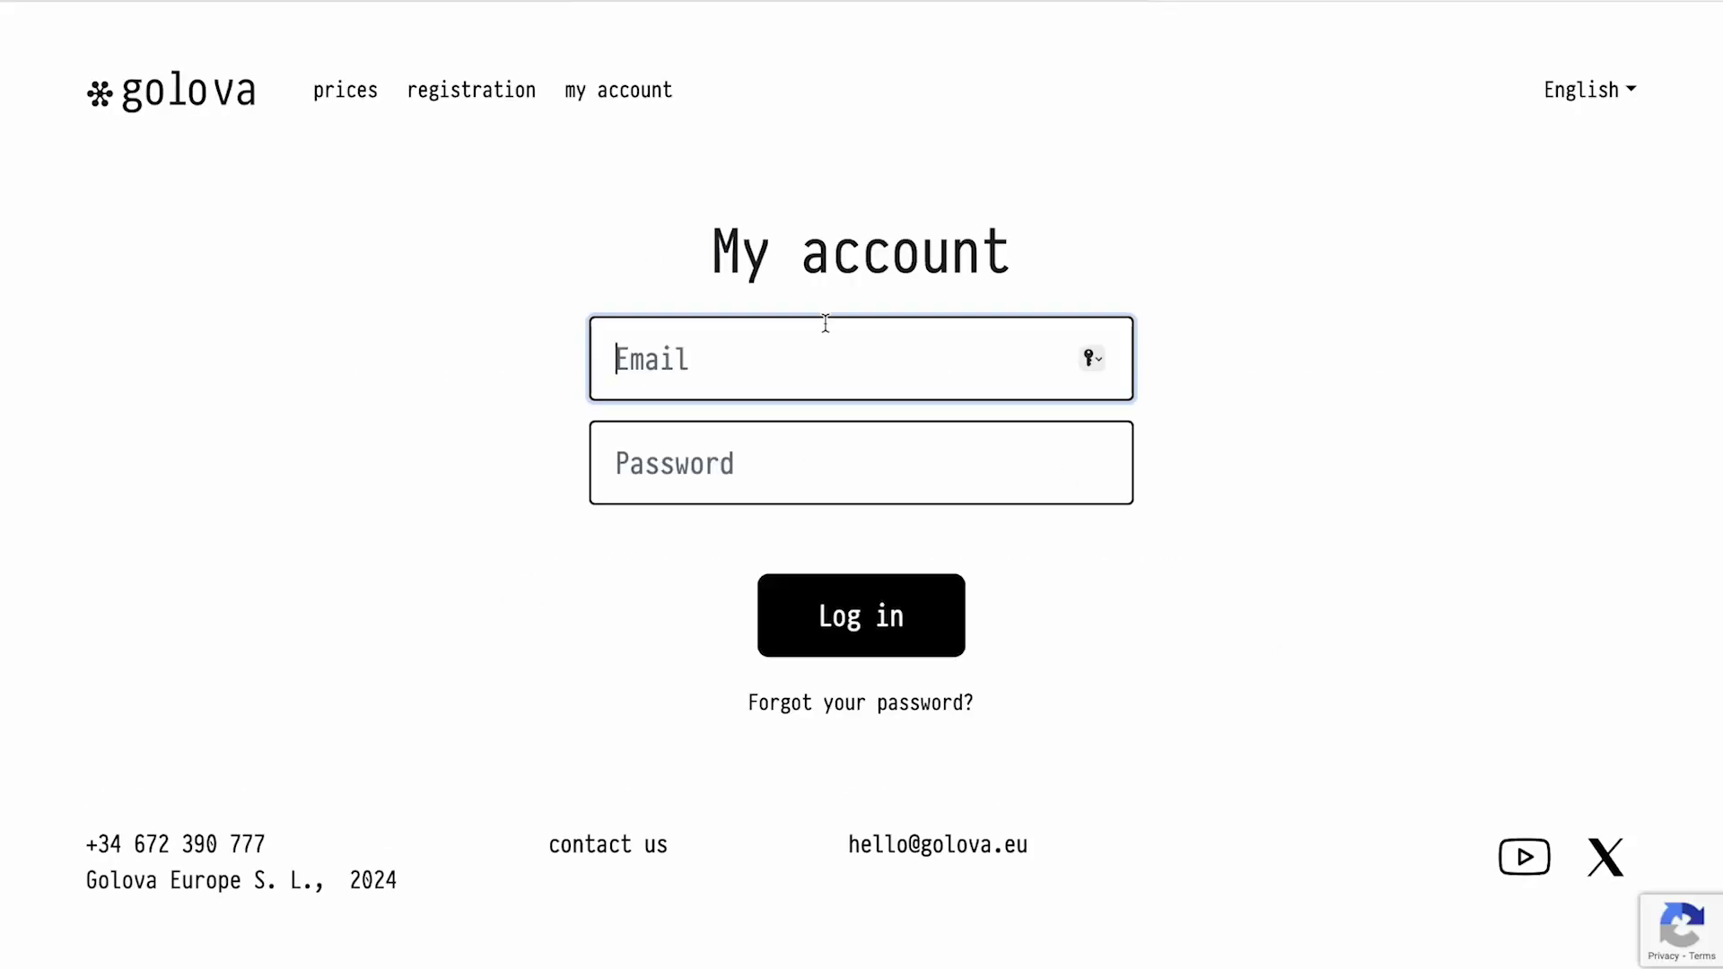
# Log in to the personal account without saving the password and switch the interface to English
pyautogui.press('Tab')
pyautogui.write('•••••••')
pyautogui.click(869, 628)
pyautogui.click(869, 604)
pyautogui.click(1472, 46)
pyautogui.click(1478, 99)
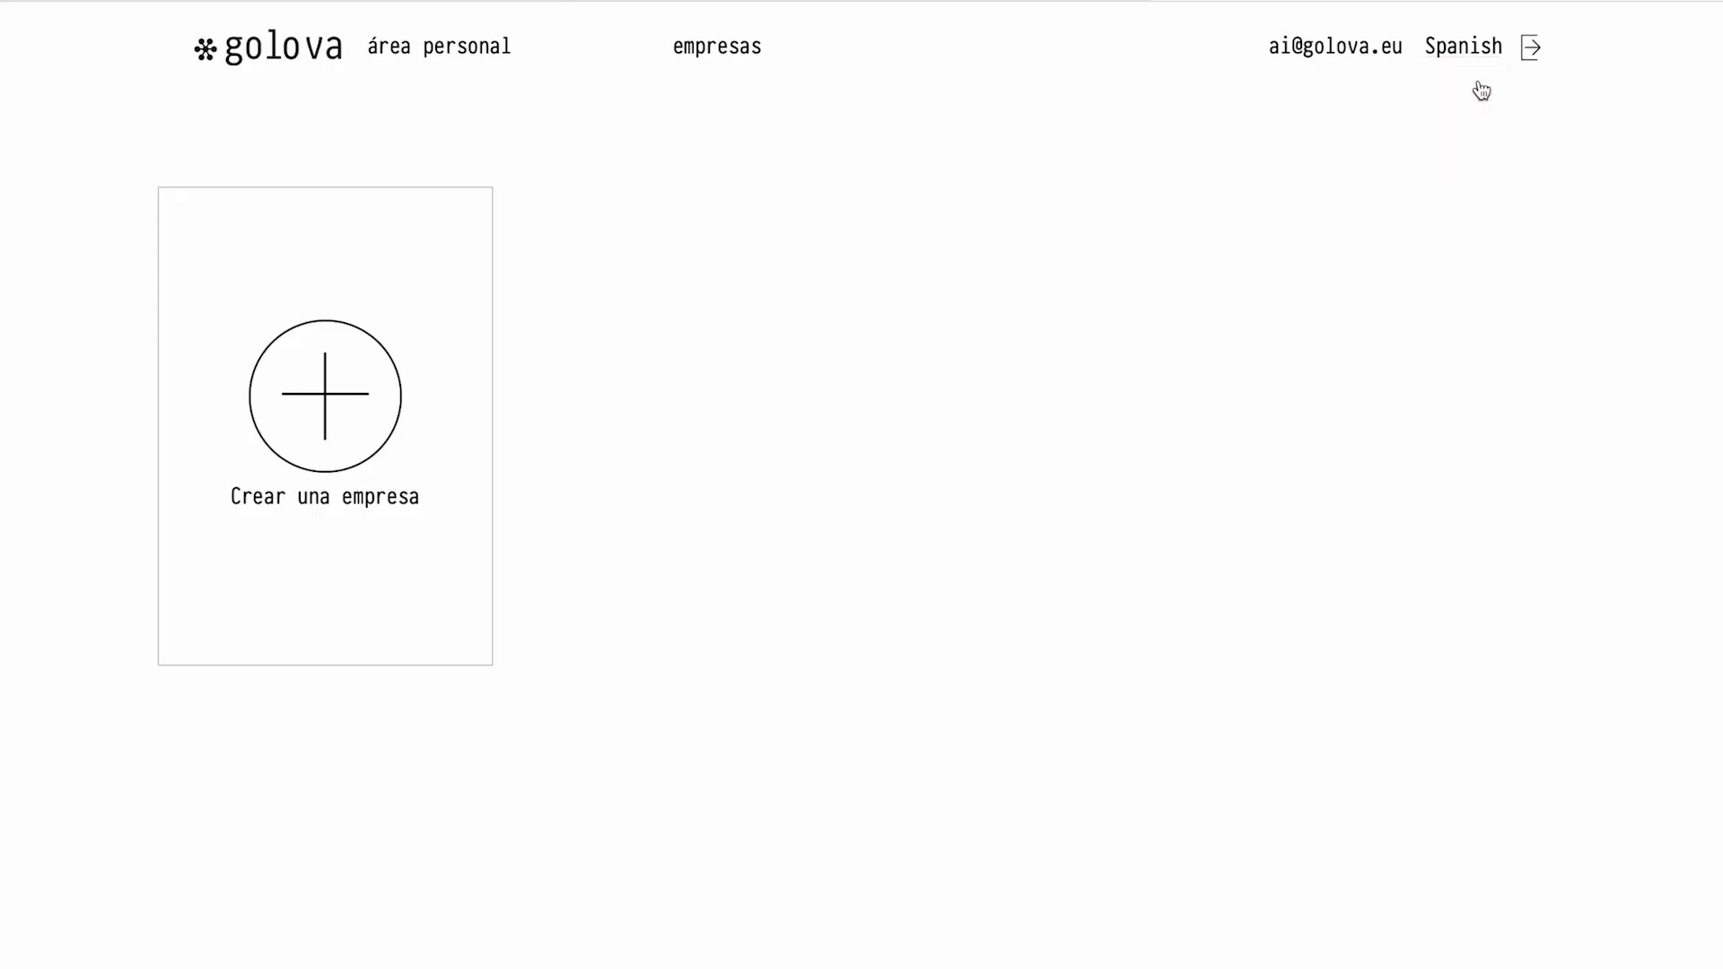
# Fill the new Equipment rental company form: My Company S.L., domain mycompany, administrator login, terms accepted
pyautogui.click(341, 423)
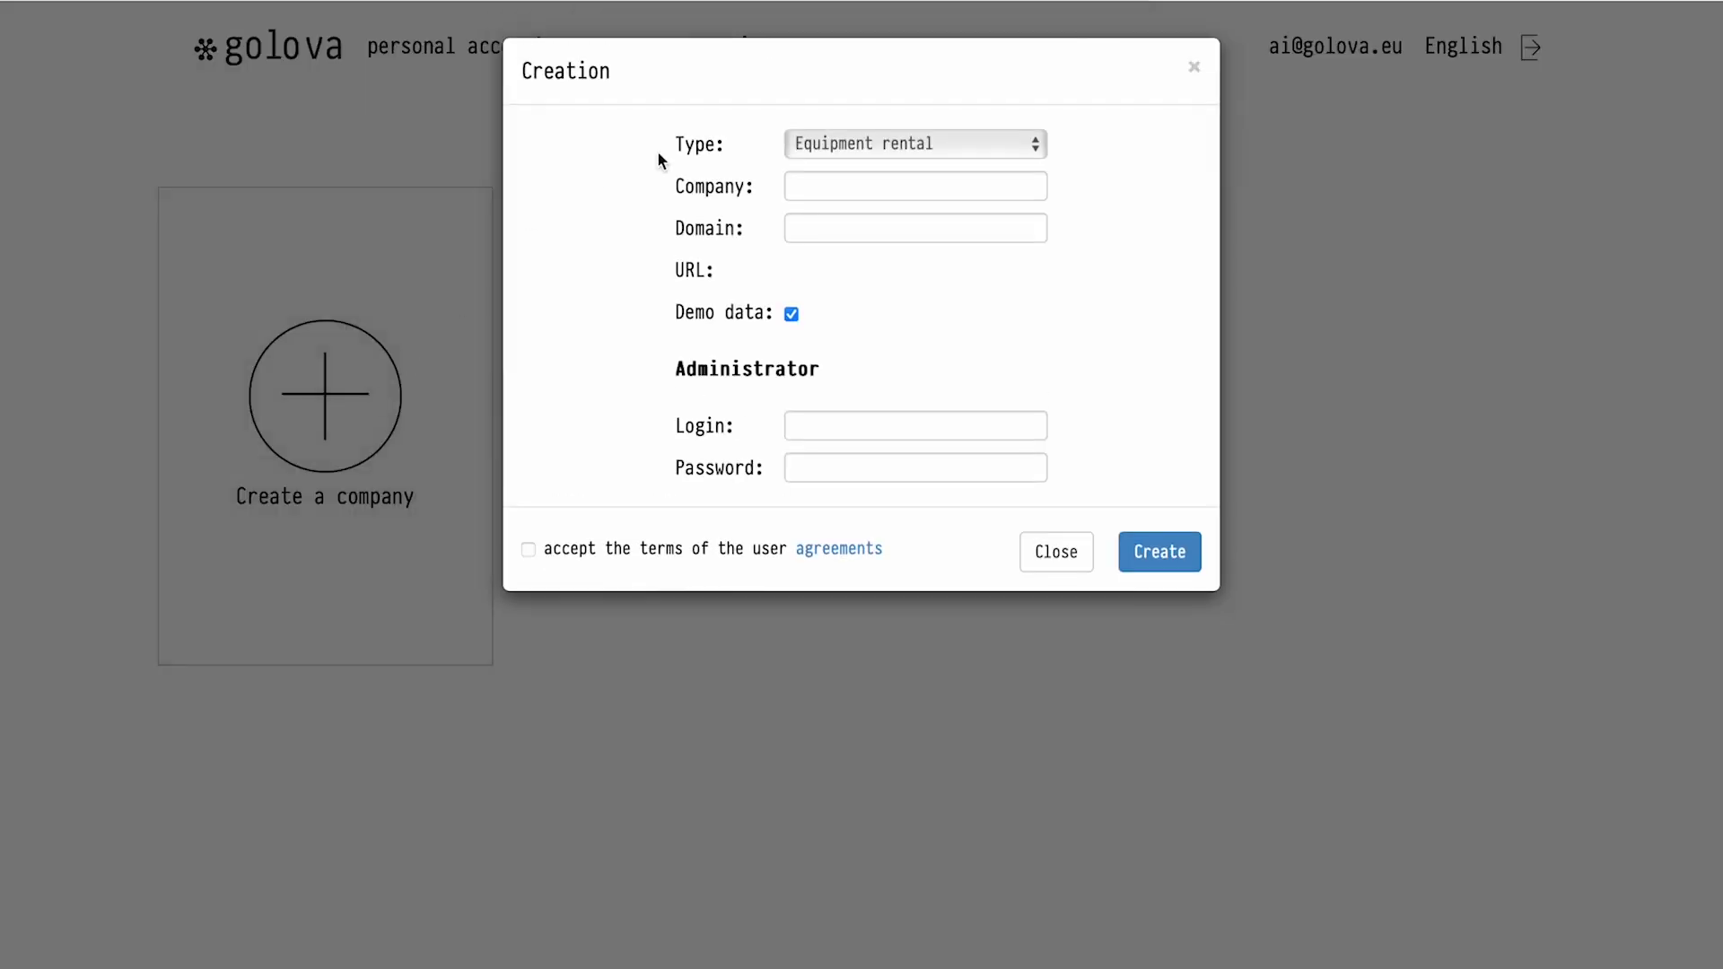
pyautogui.click(832, 185)
pyautogui.write('My Company S.L.')
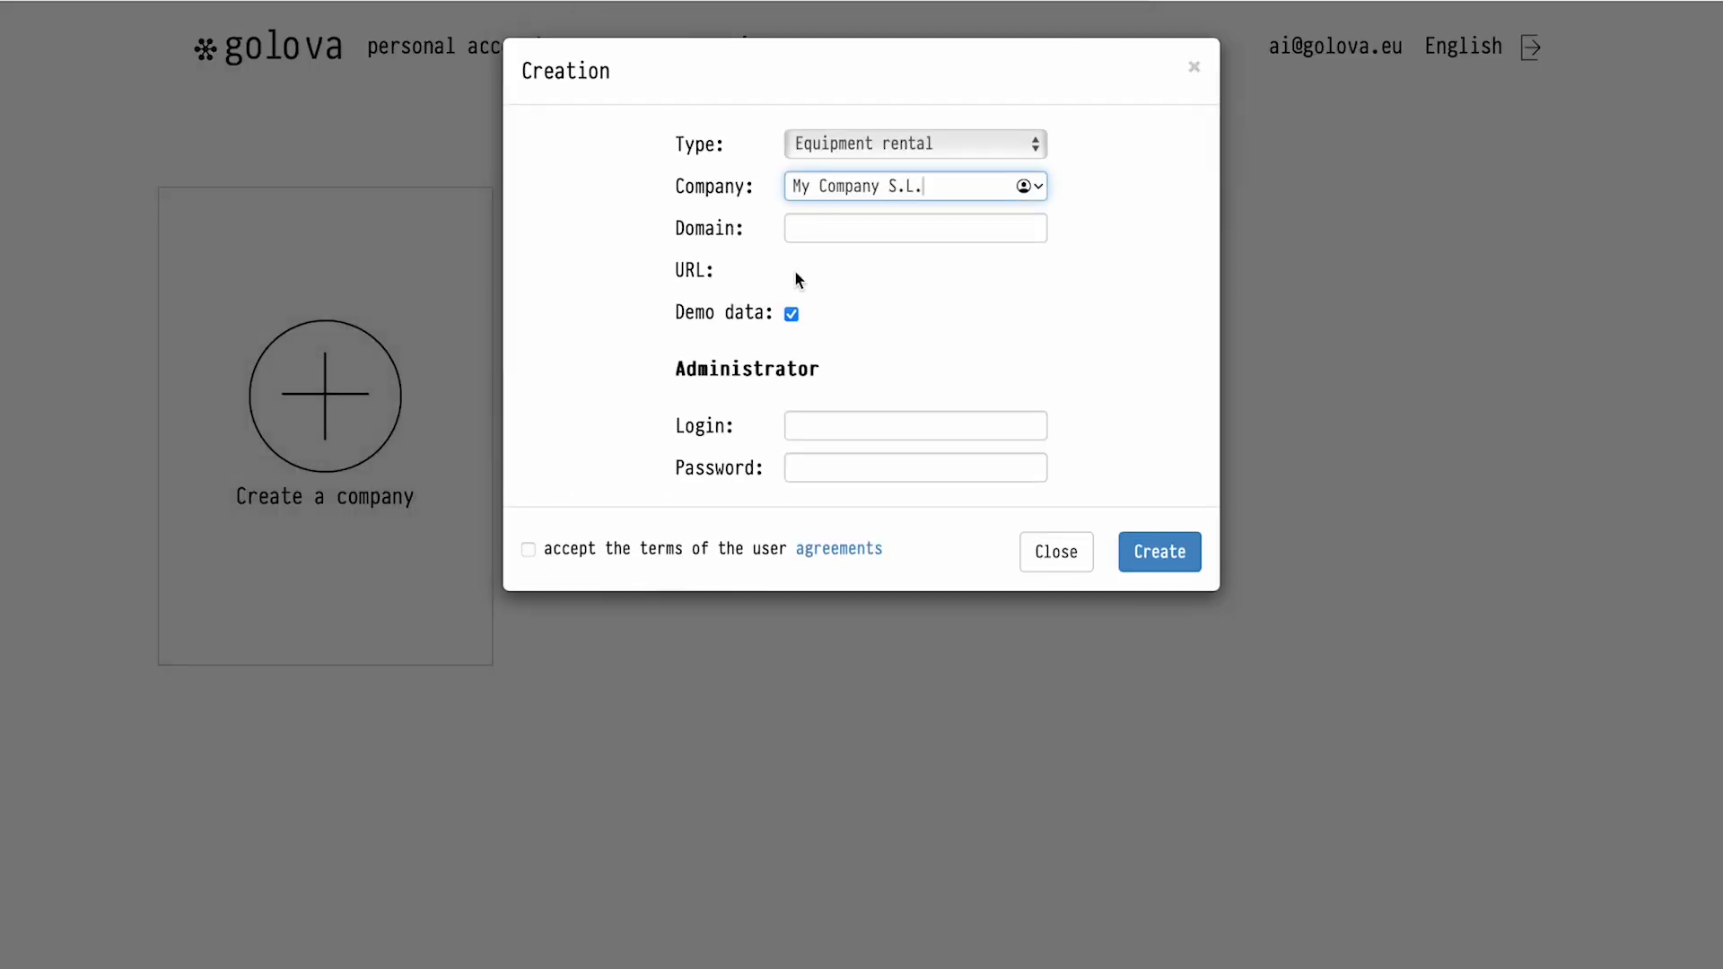
pyautogui.click(841, 229)
pyautogui.write('m')
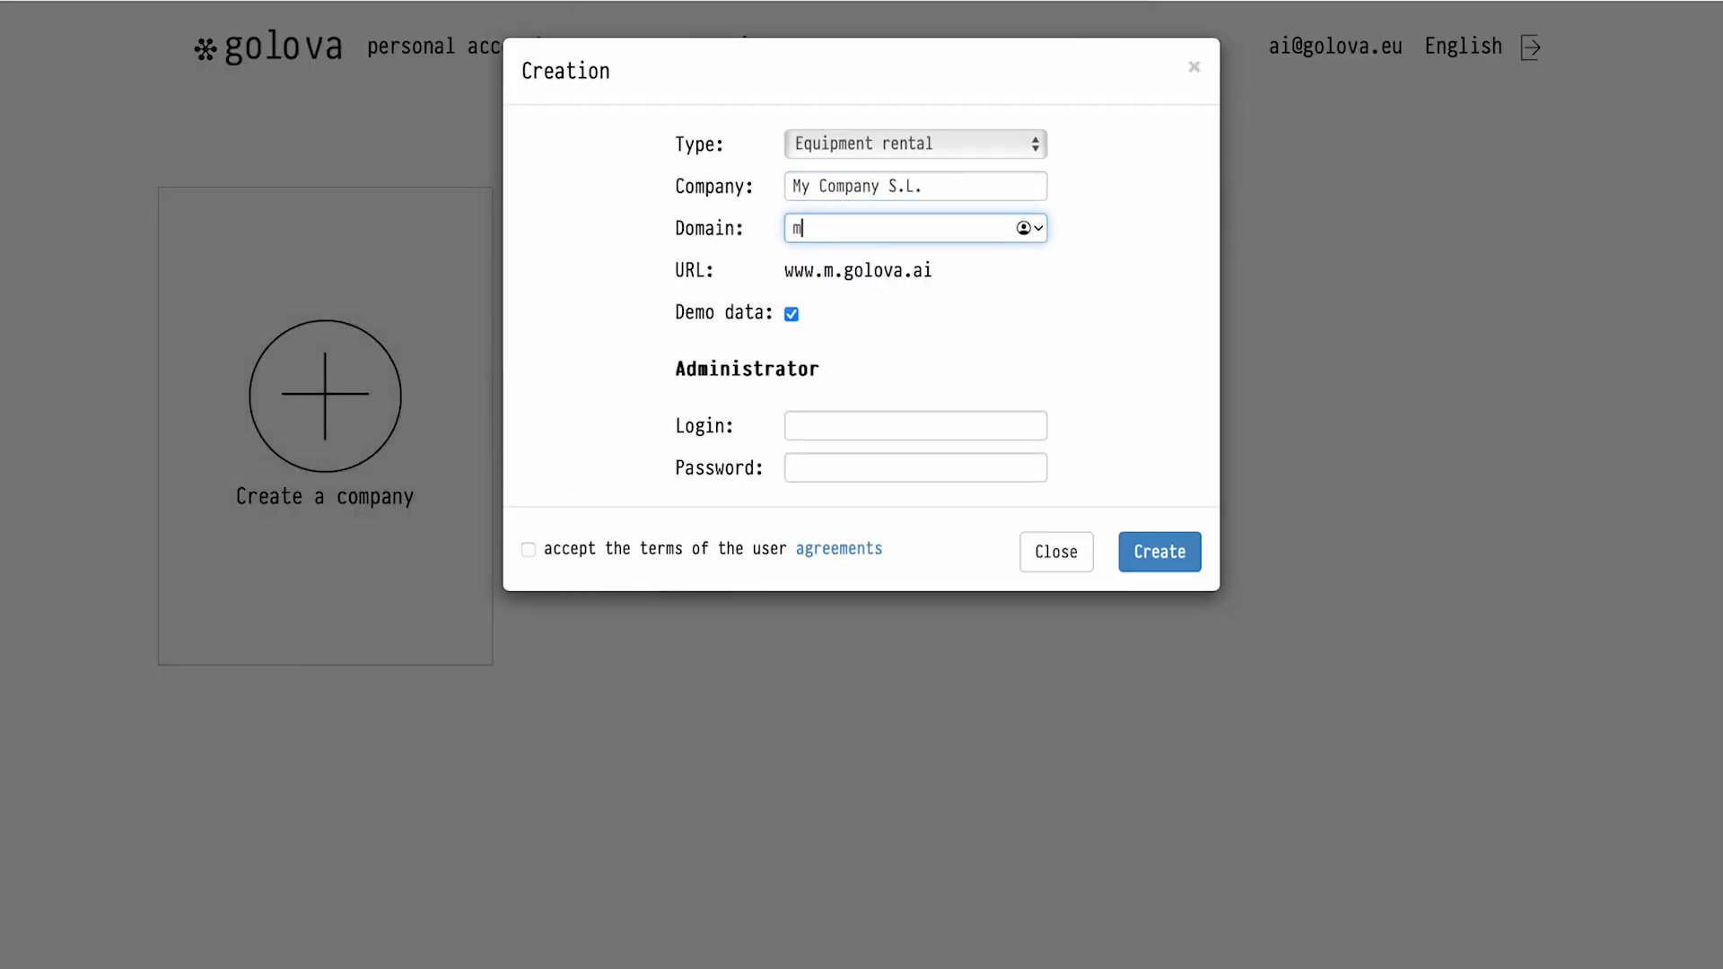
pyautogui.write('ycompany')
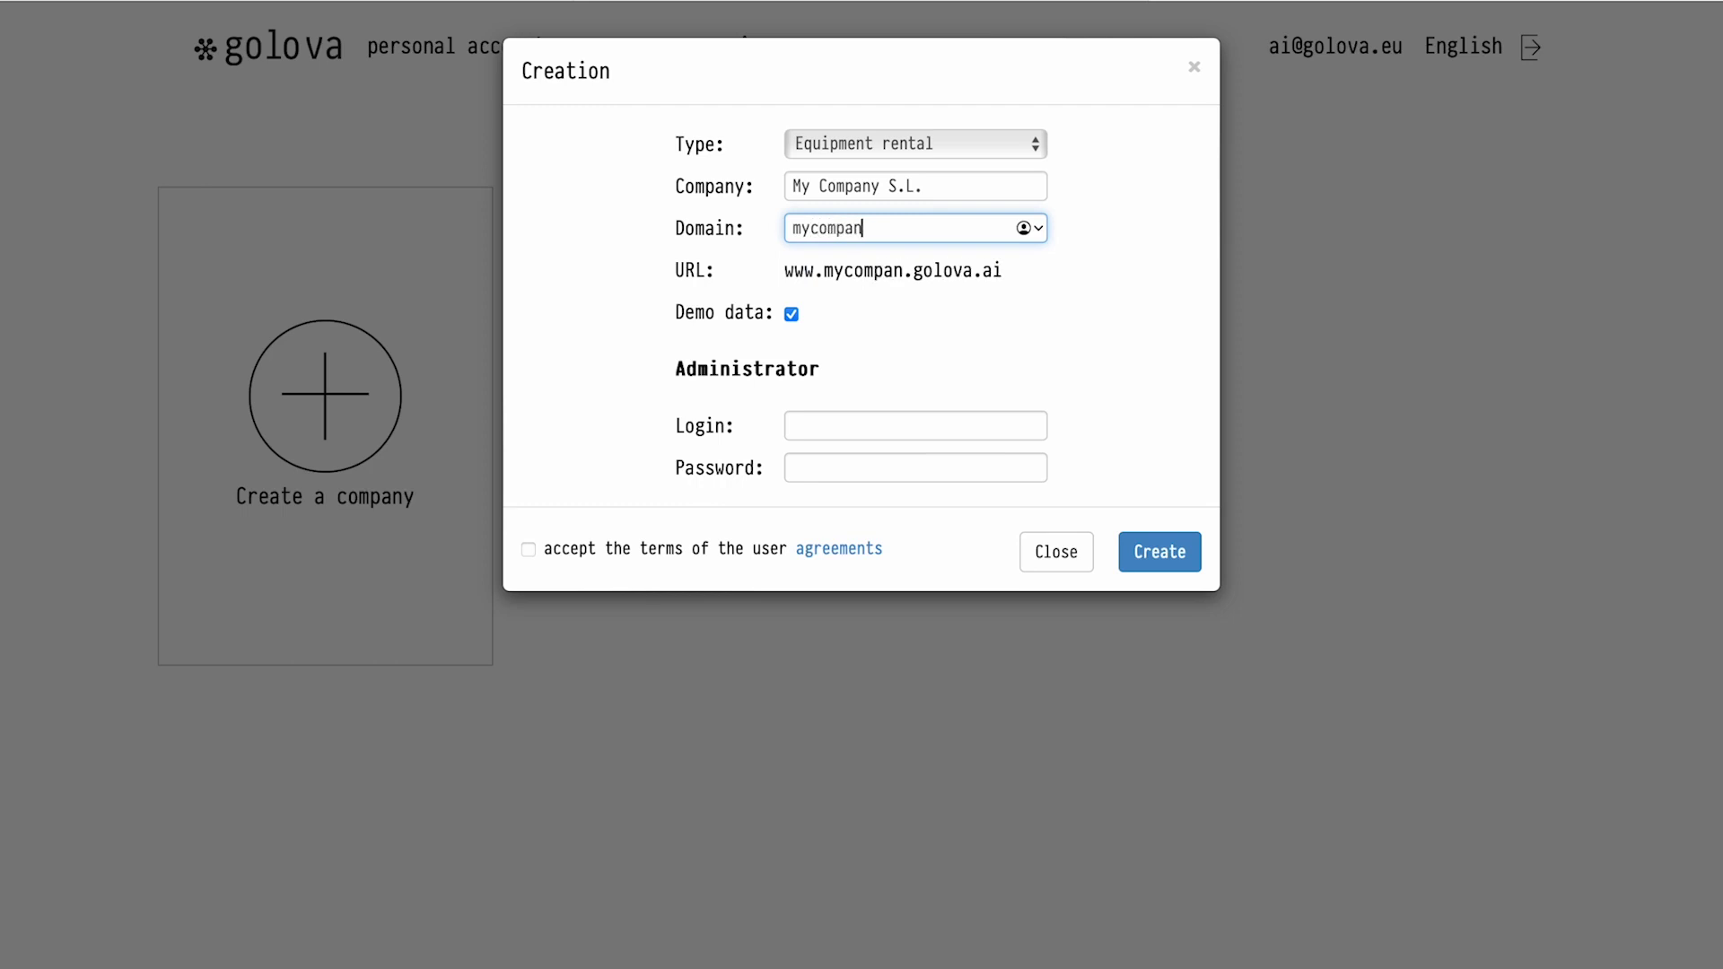
pyautogui.click(791, 329)
pyautogui.click(831, 425)
pyautogui.write('Admin')
pyautogui.press('Tab')
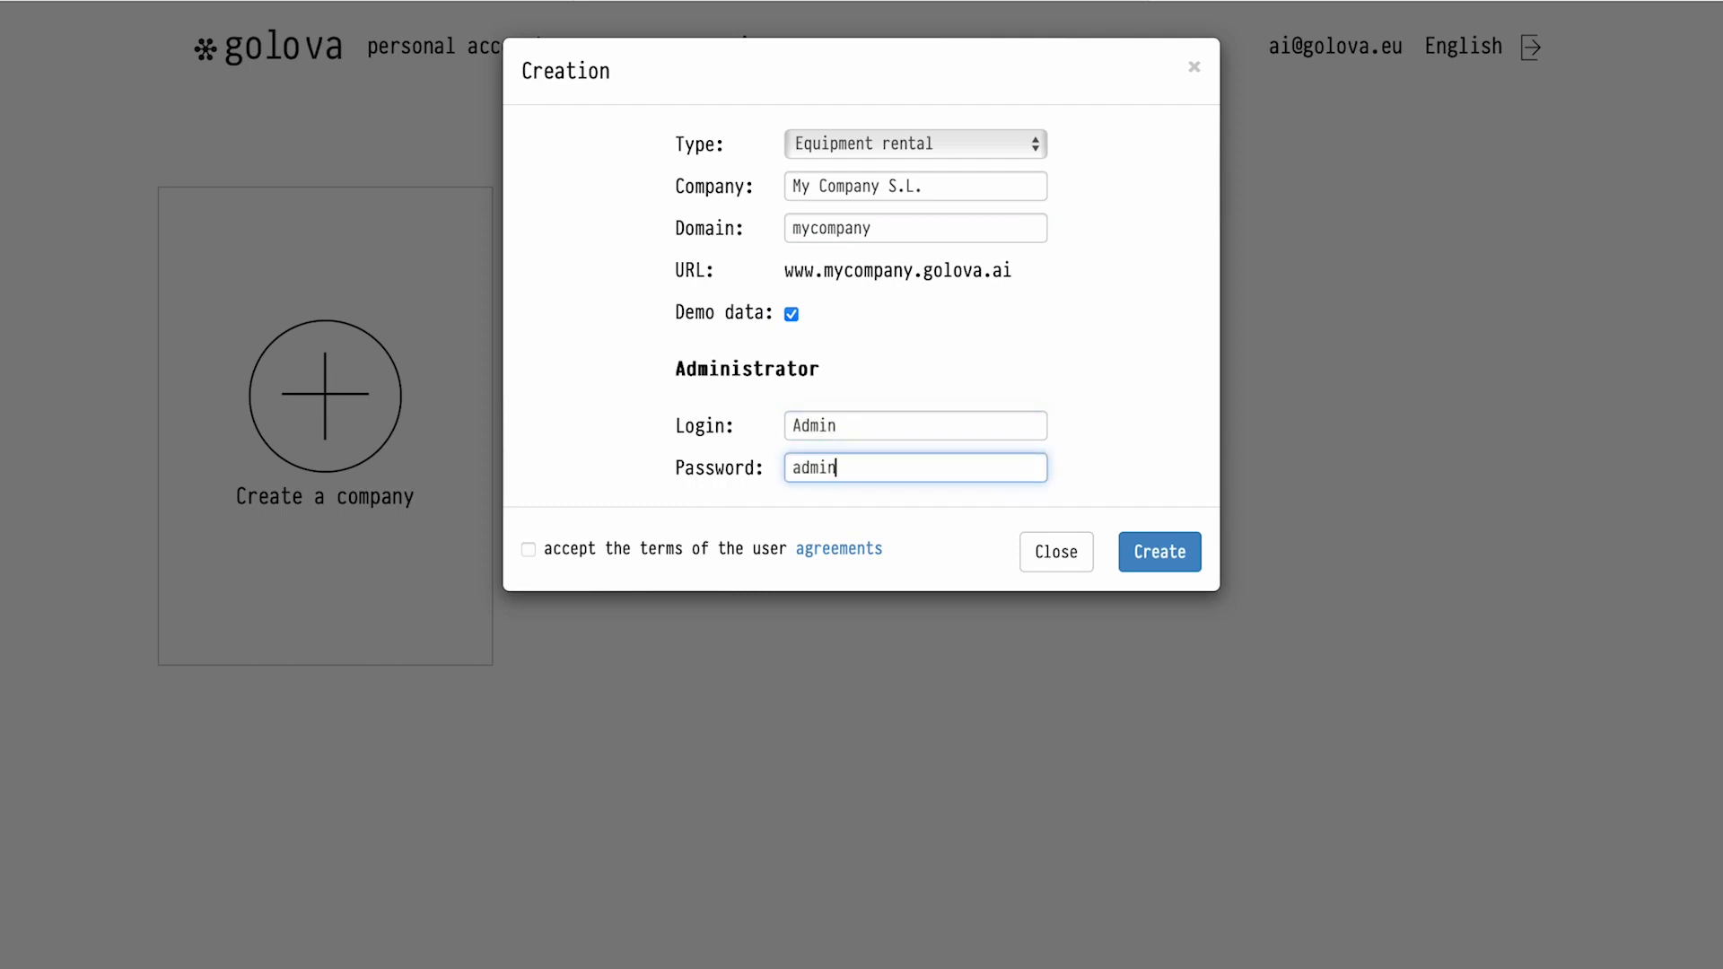
pyautogui.click(529, 550)
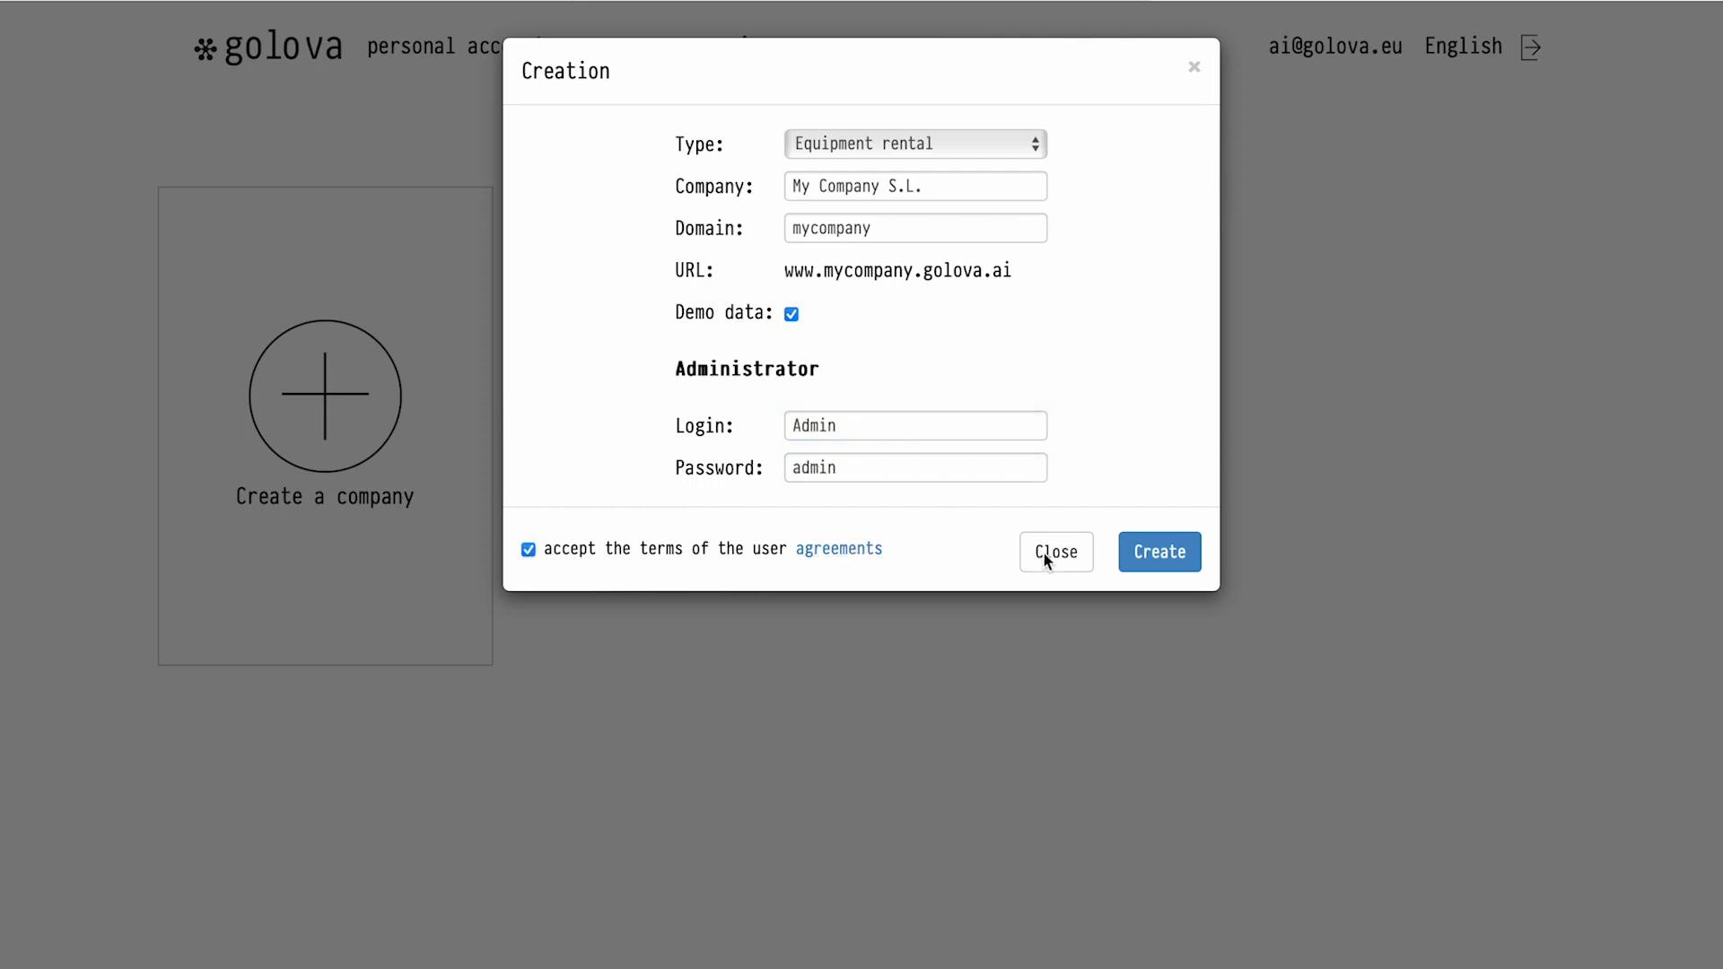
# Create the company, load mycompany.golova.ai in a new tab and enter the administrator login
pyautogui.click(1185, 558)
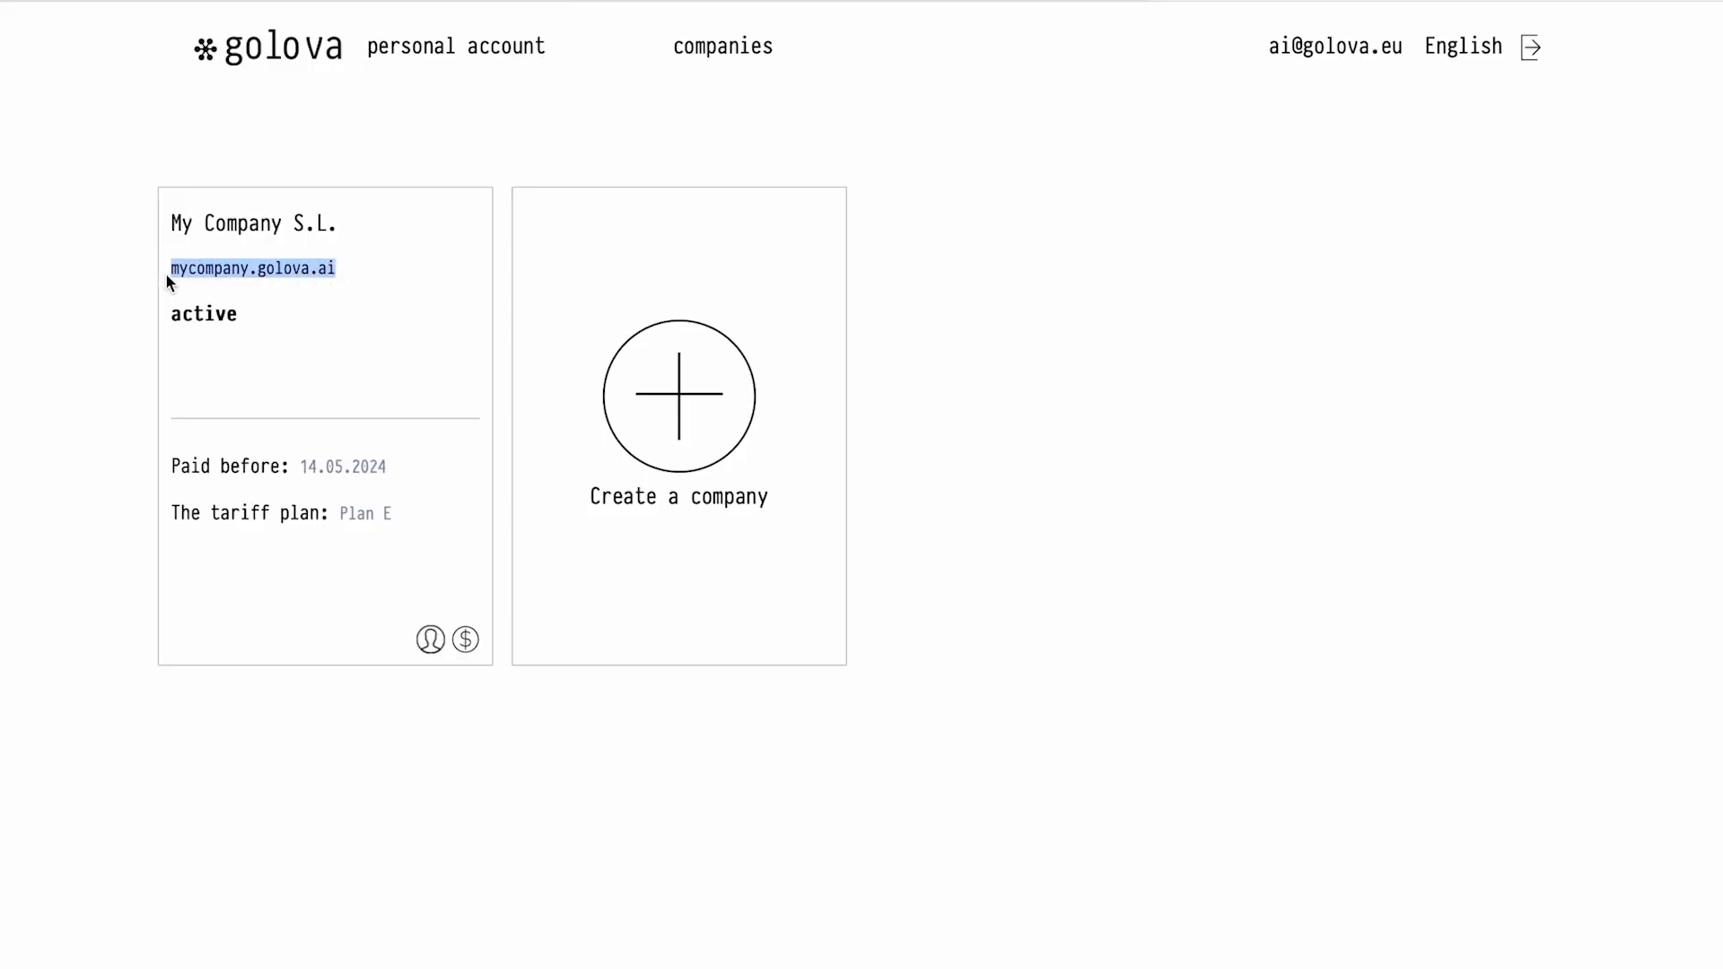
pyautogui.press('super+t')
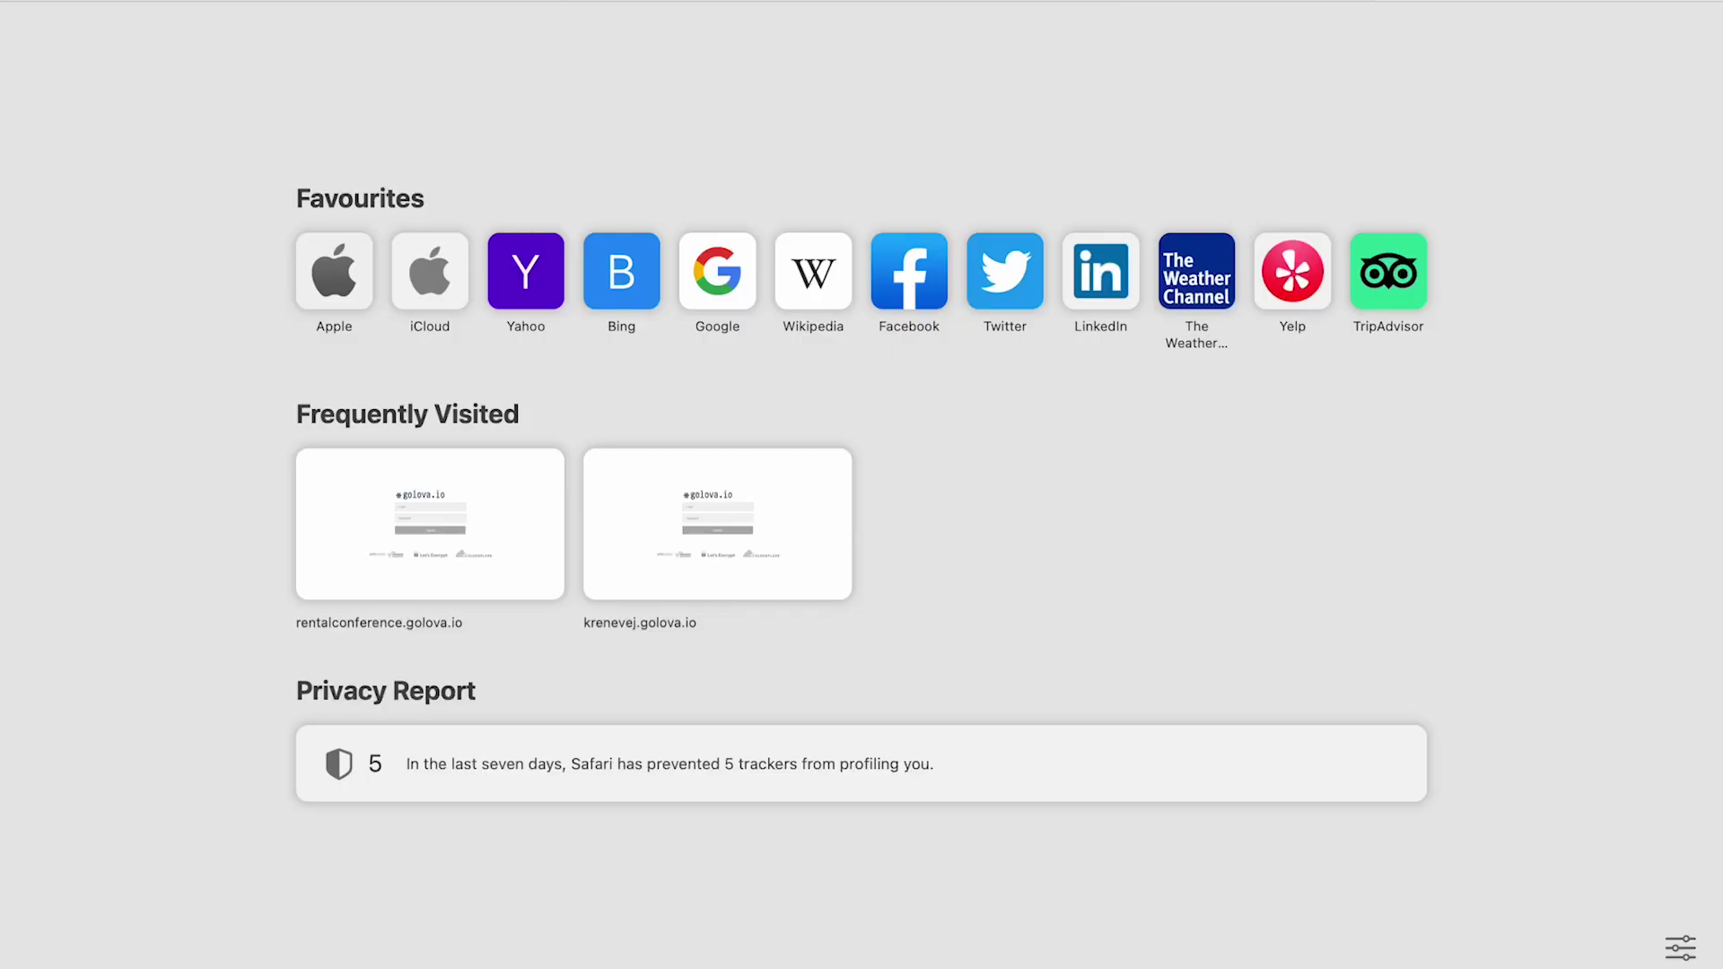
pyautogui.write('mycompany.golova.ai')
pyautogui.press('Return')
pyautogui.write('adad')
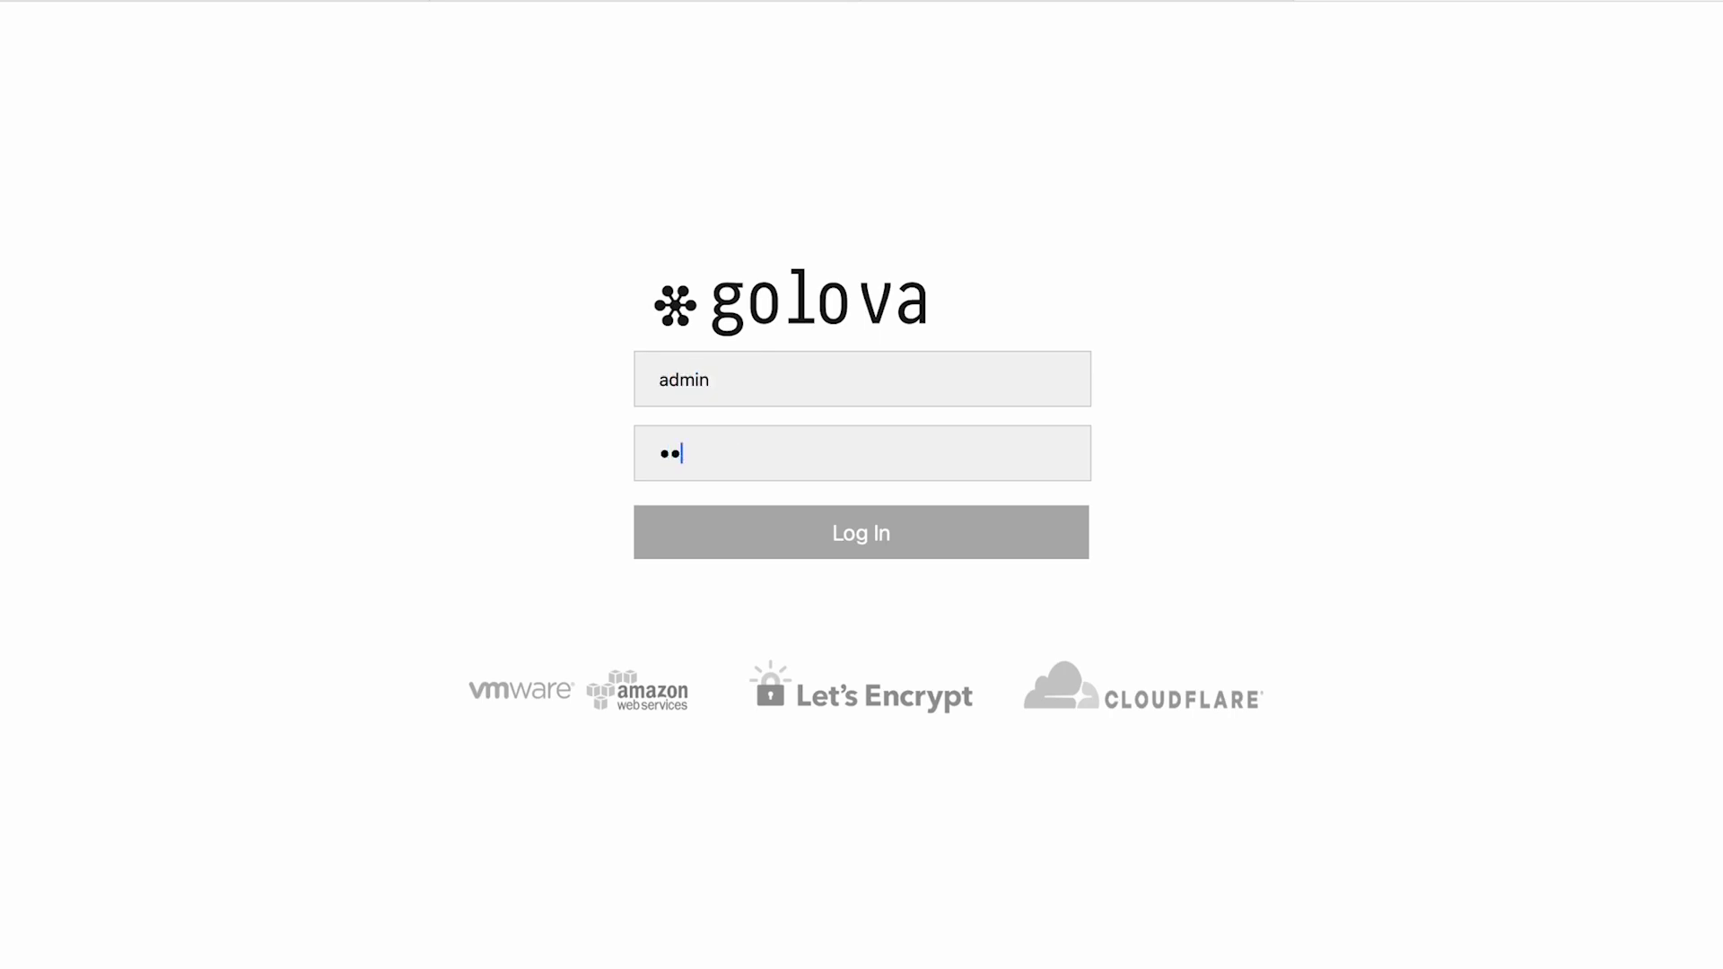
# Log in as administrator without saving the password and open the Catalog database
pyautogui.click(807, 541)
pyautogui.click(854, 610)
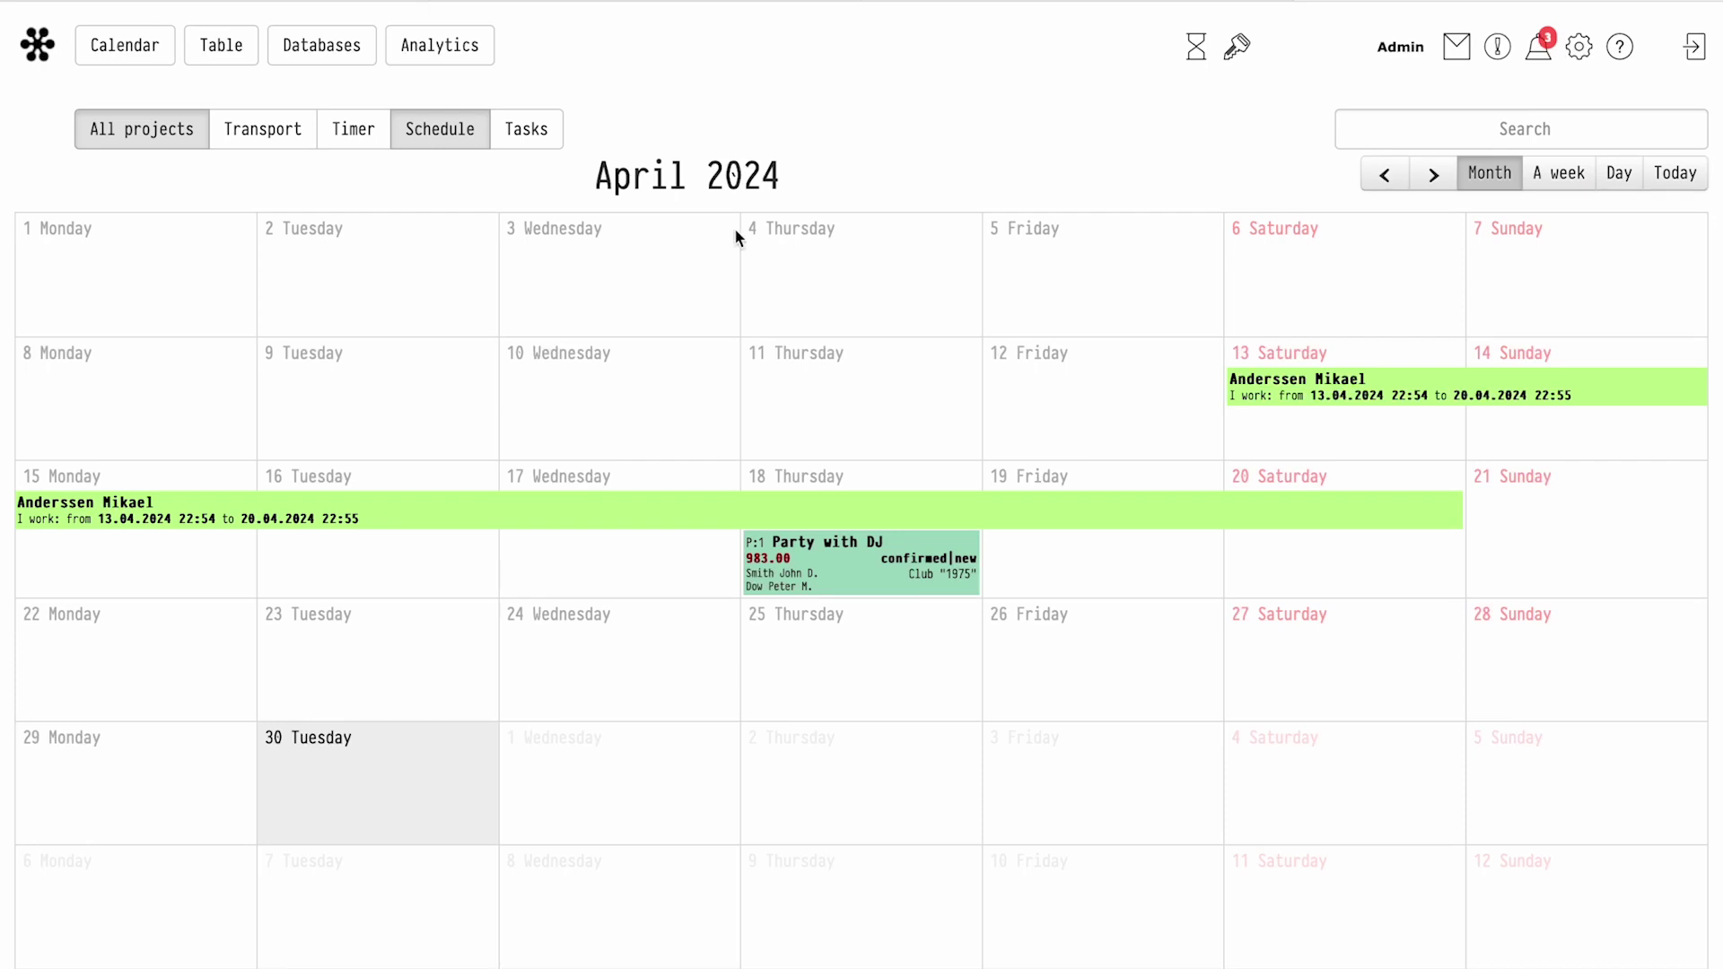
pyautogui.click(321, 45)
pyautogui.click(309, 89)
# Inspect the Digital mixer under Sound Equipment > DJ equipment, then open the LIGHT EQUIPMENT section
pyautogui.click(25, 249)
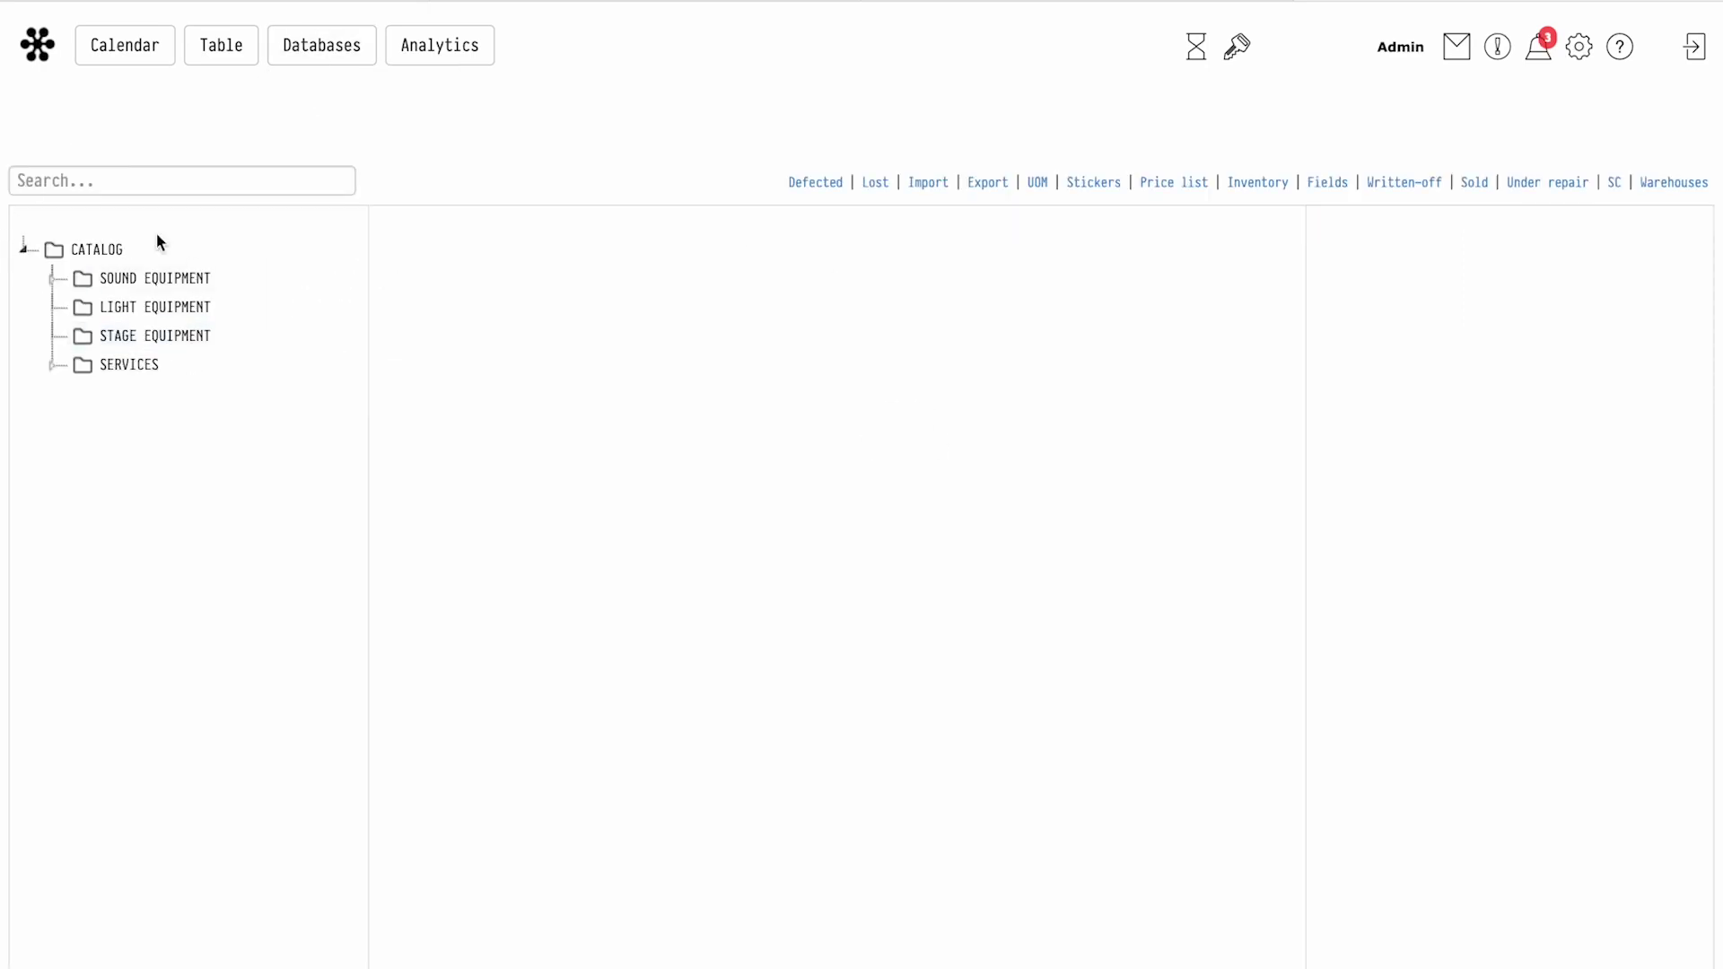
pyautogui.click(155, 278)
pyautogui.click(130, 452)
pyautogui.click(174, 281)
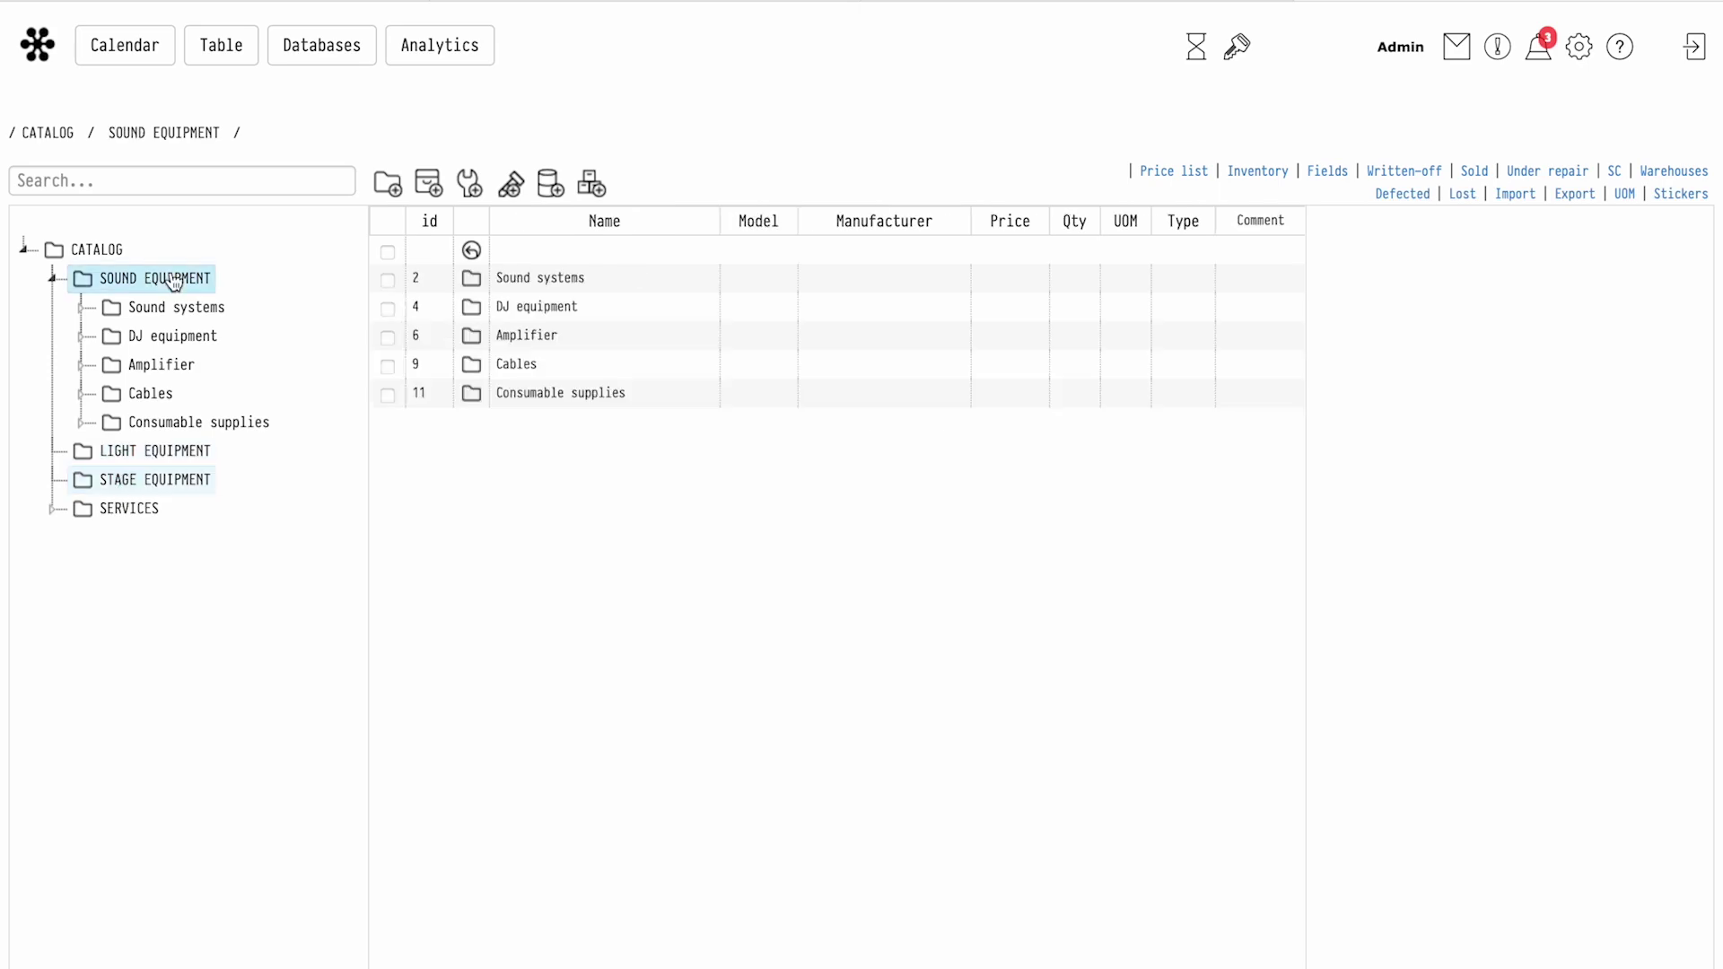
pyautogui.click(171, 335)
pyautogui.click(1046, 287)
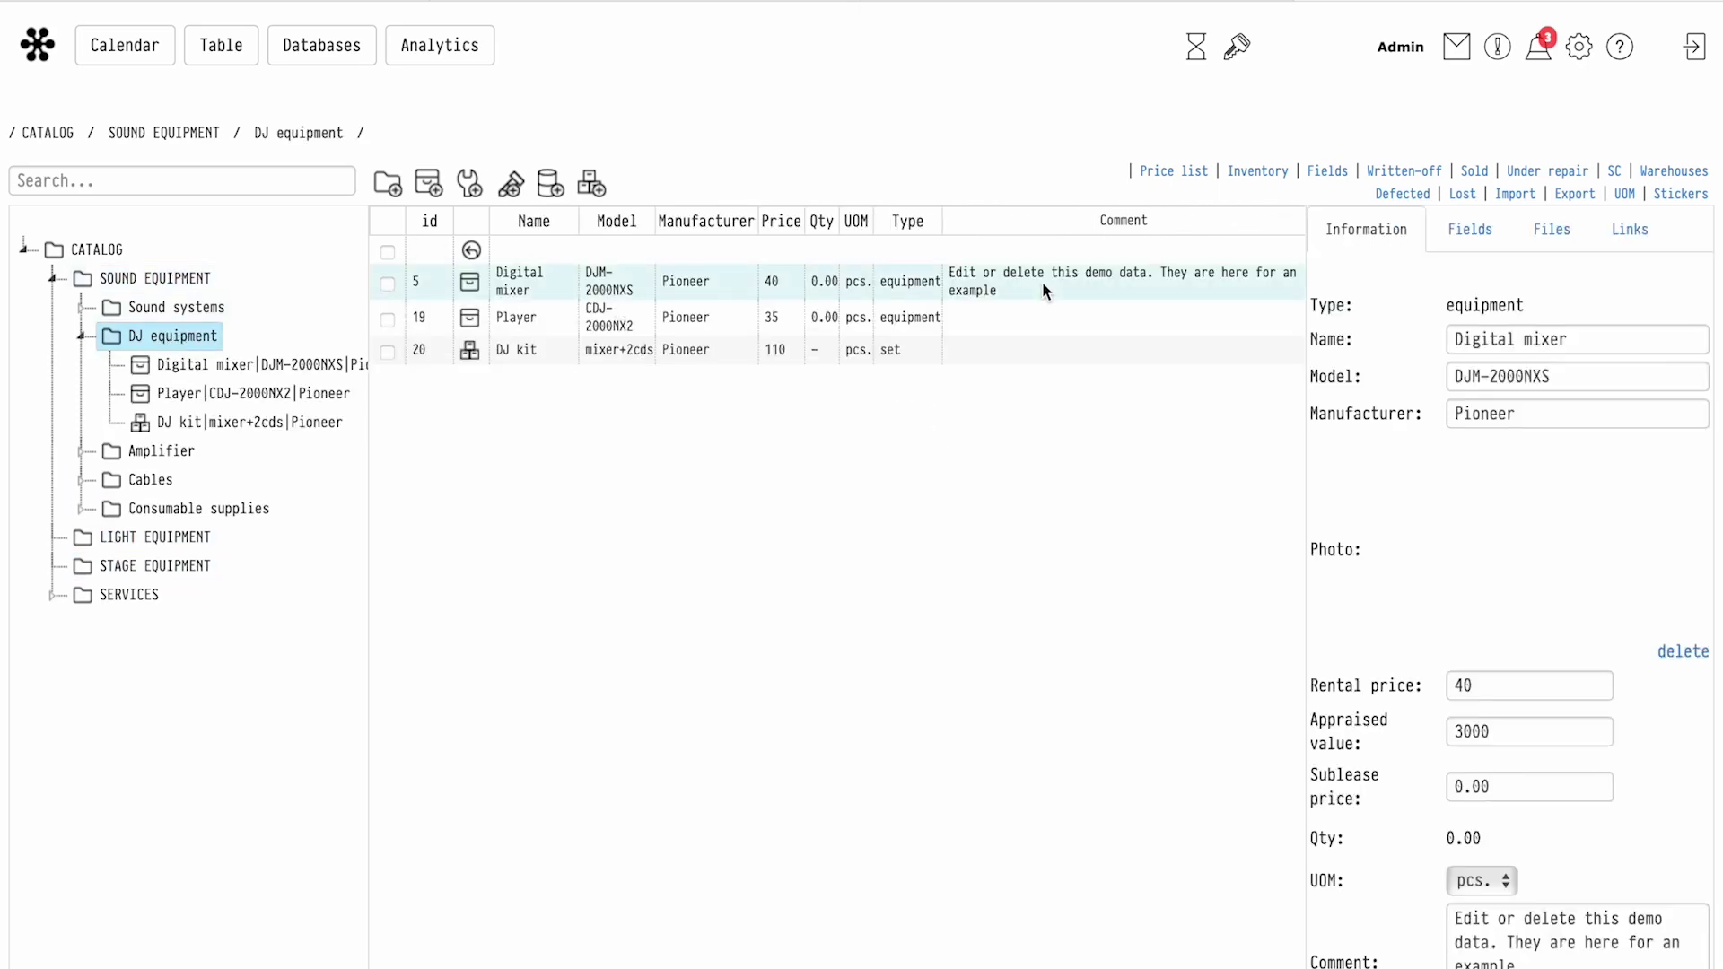
pyautogui.scroll(-3, 1488, 785)
pyautogui.scroll(3, 1053, 784)
pyautogui.click(81, 339)
pyautogui.click(172, 283)
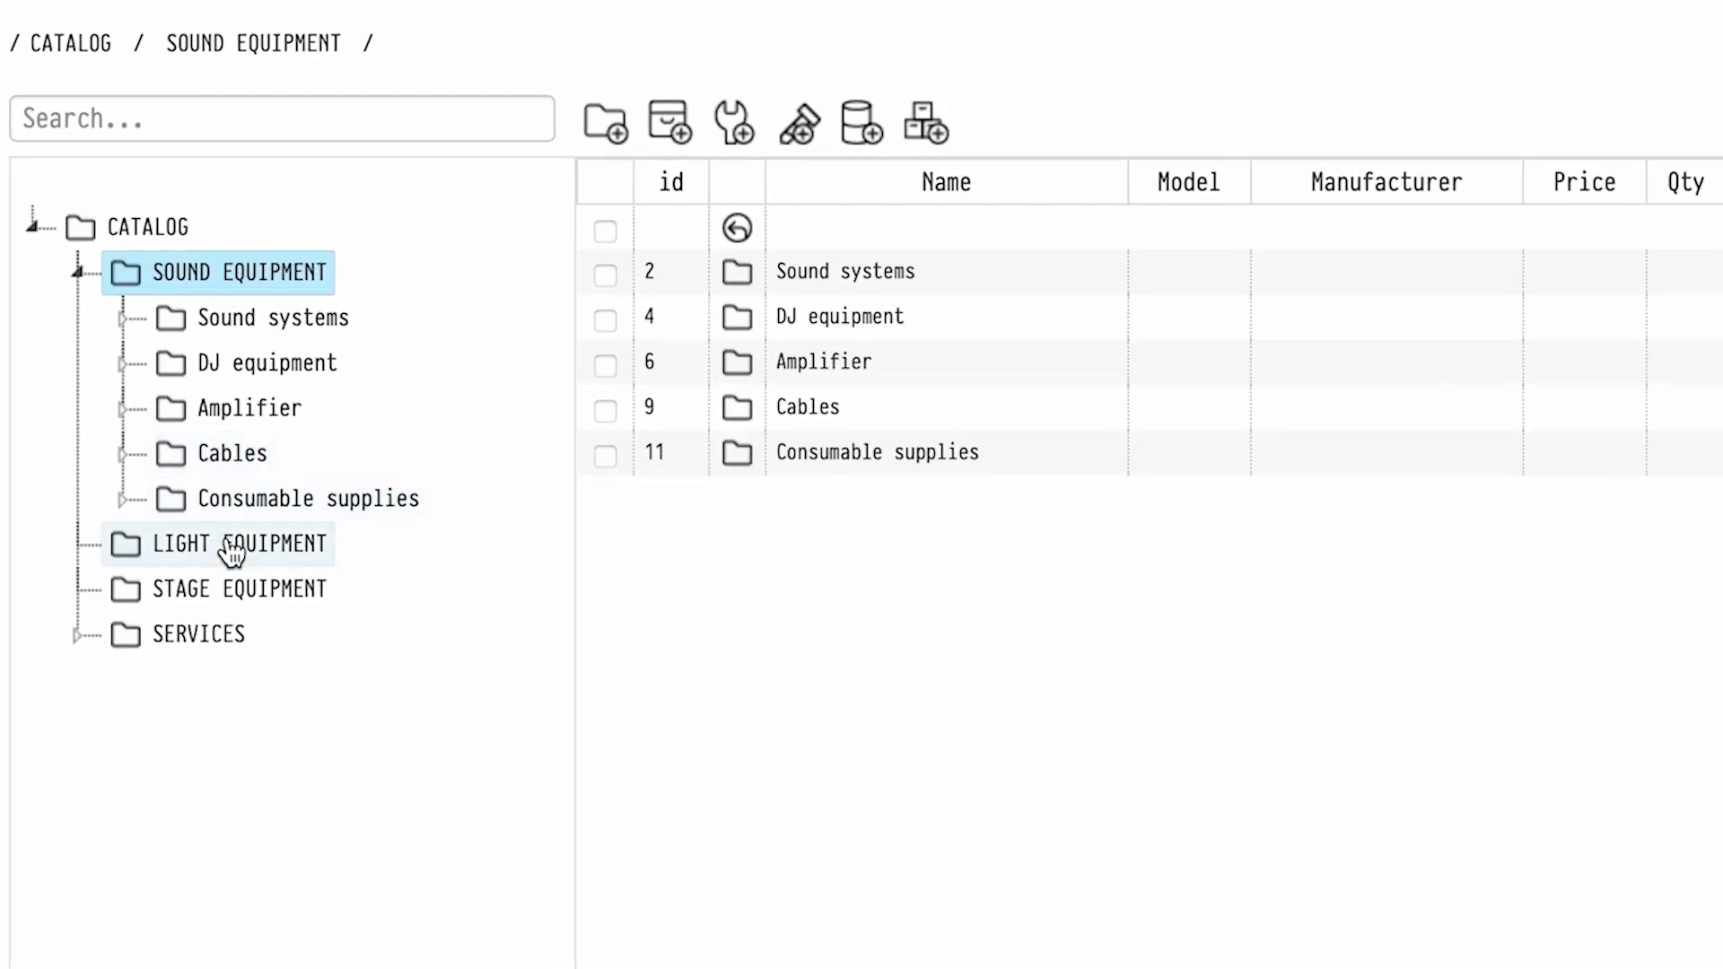
pyautogui.click(231, 553)
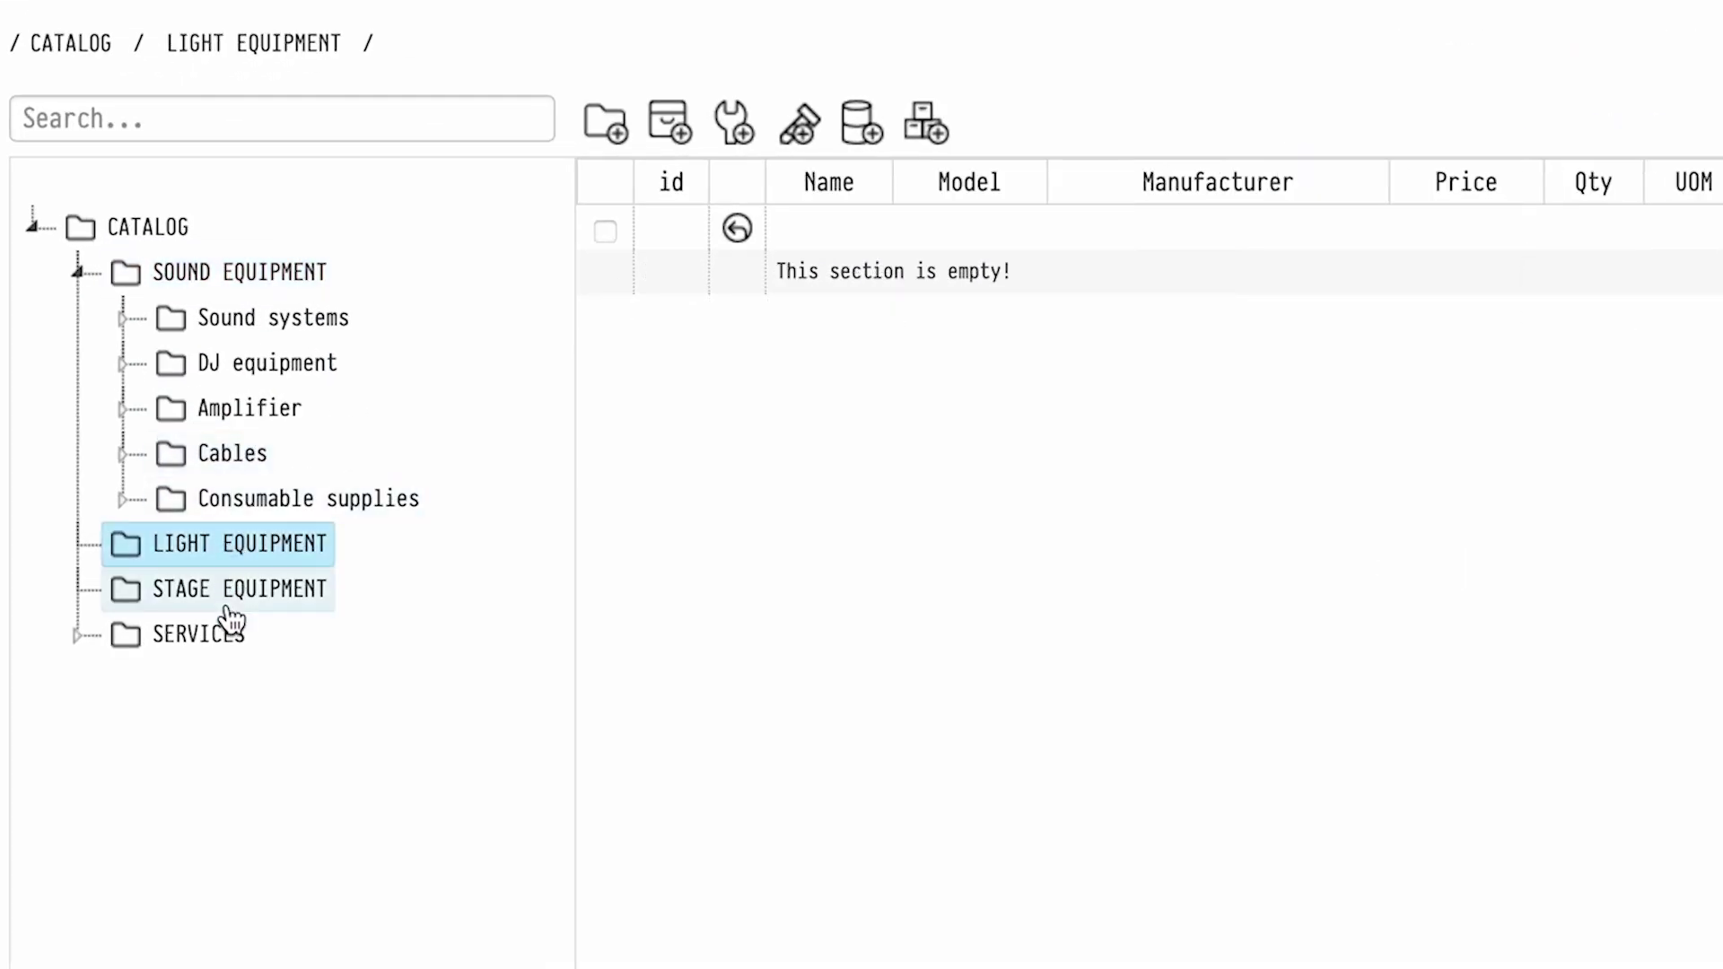
# Create a PAR subsection inside LIGHT EQUIPMENT and open it
pyautogui.click(608, 142)
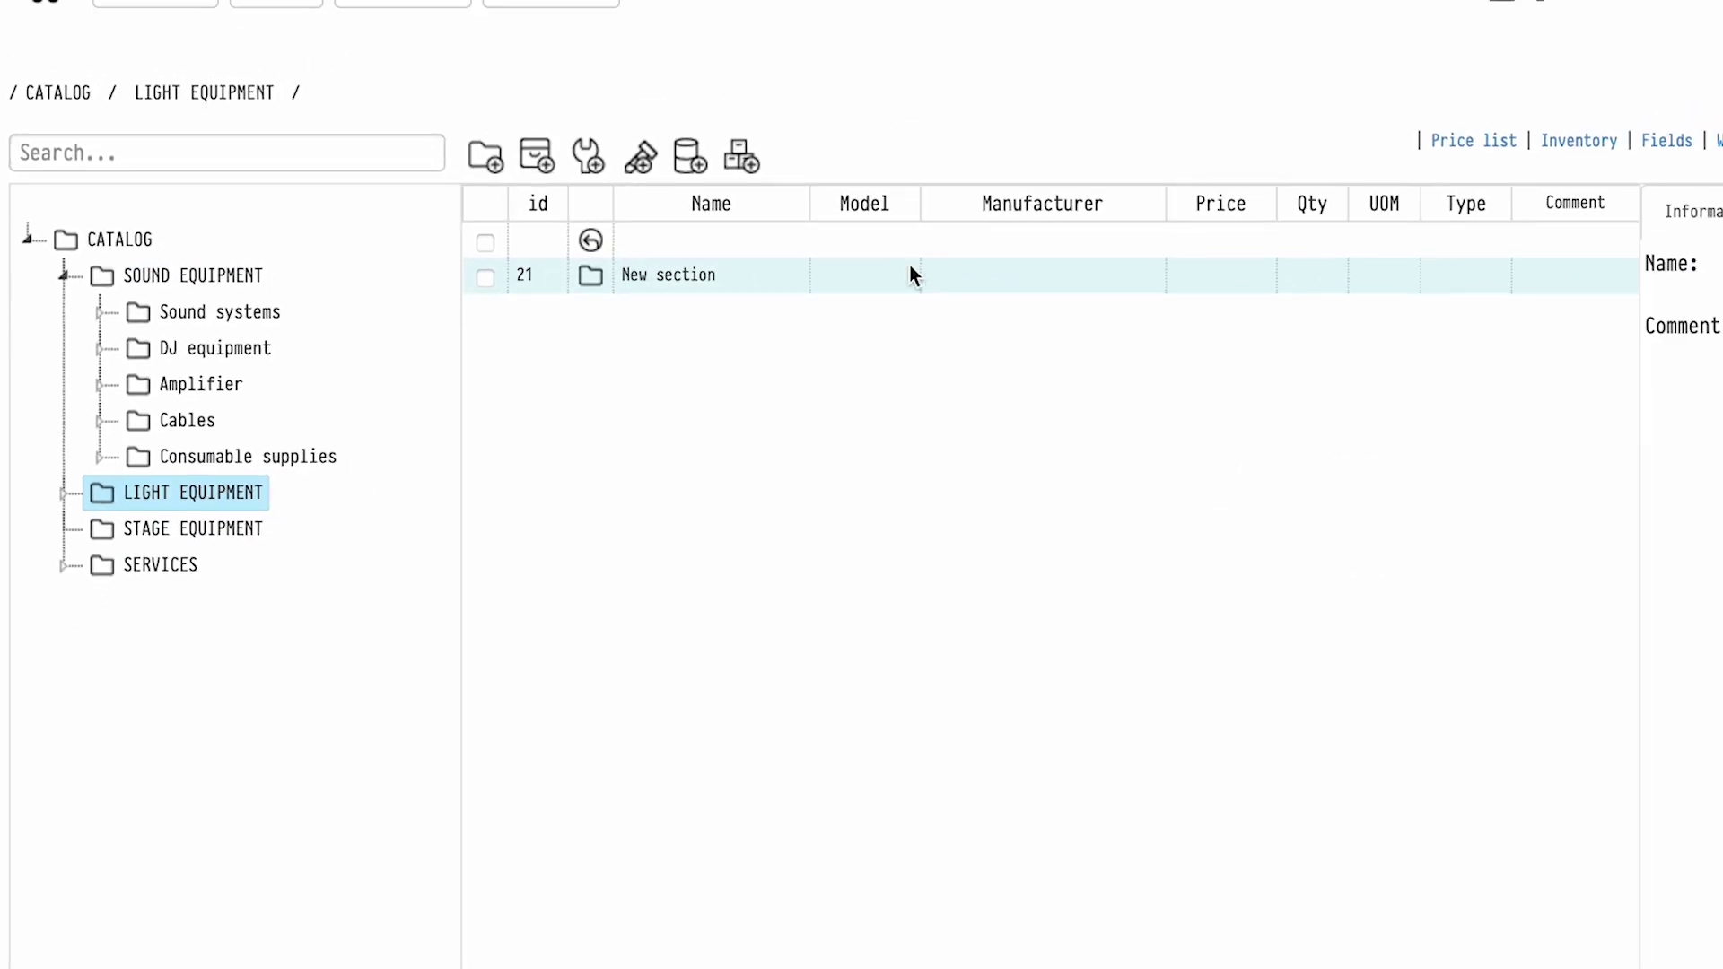
pyautogui.tripleClick(1576, 269)
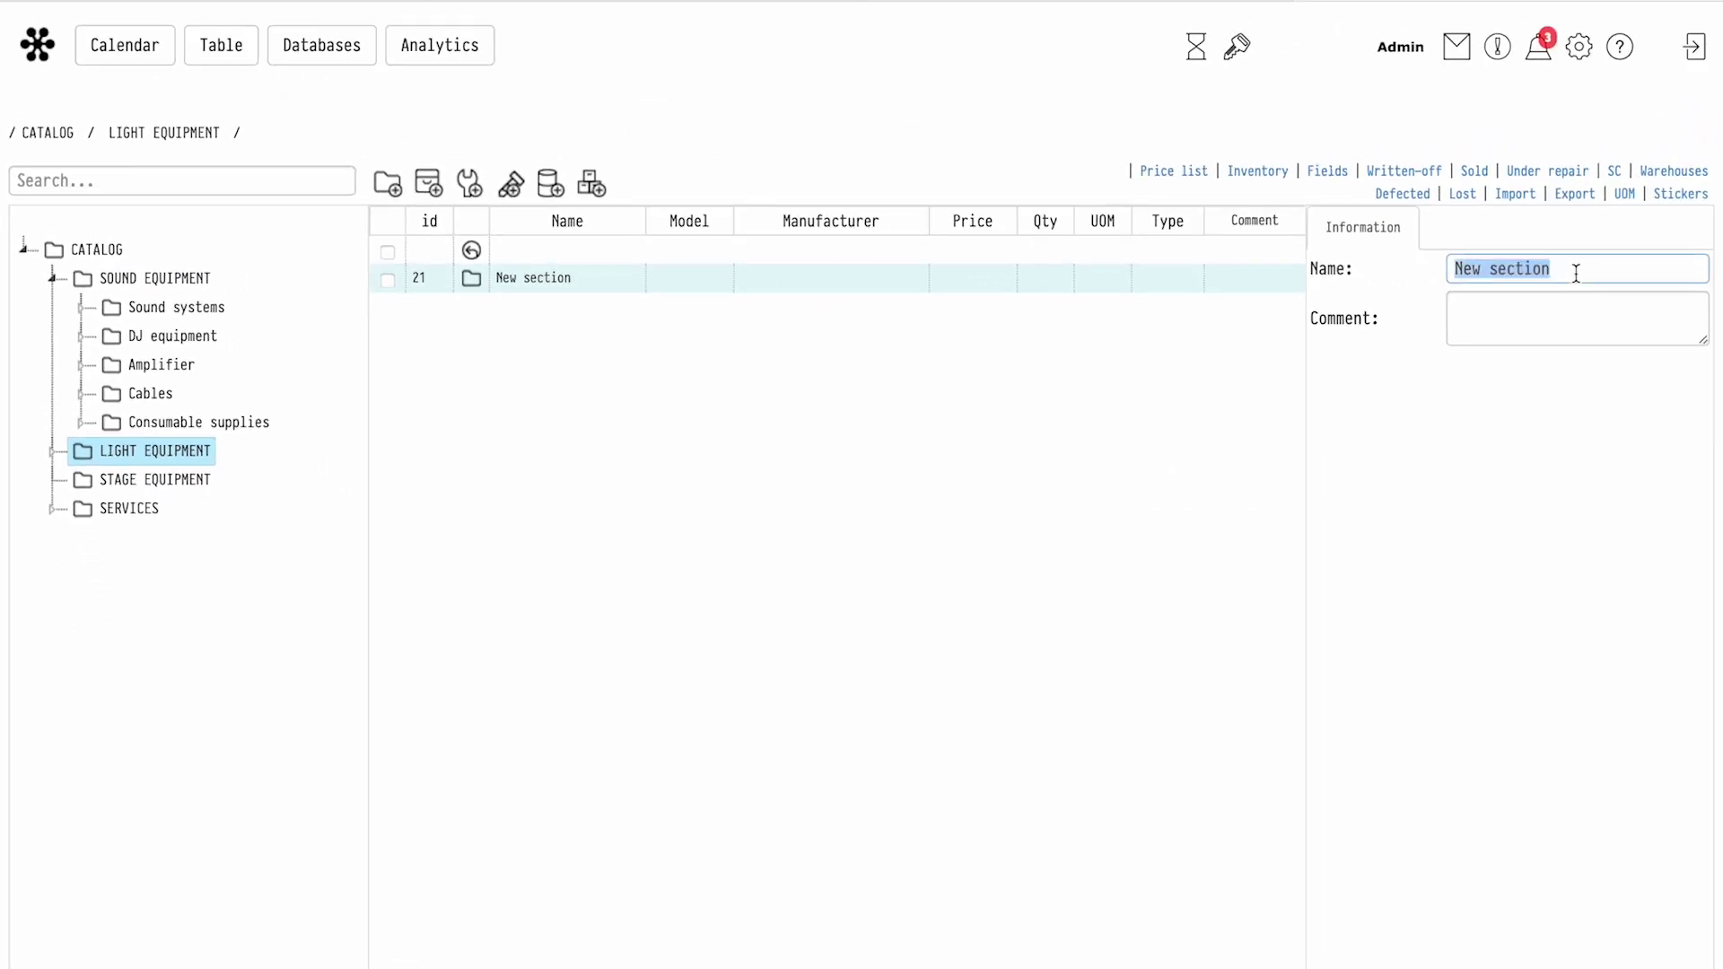
pyautogui.write('PA')
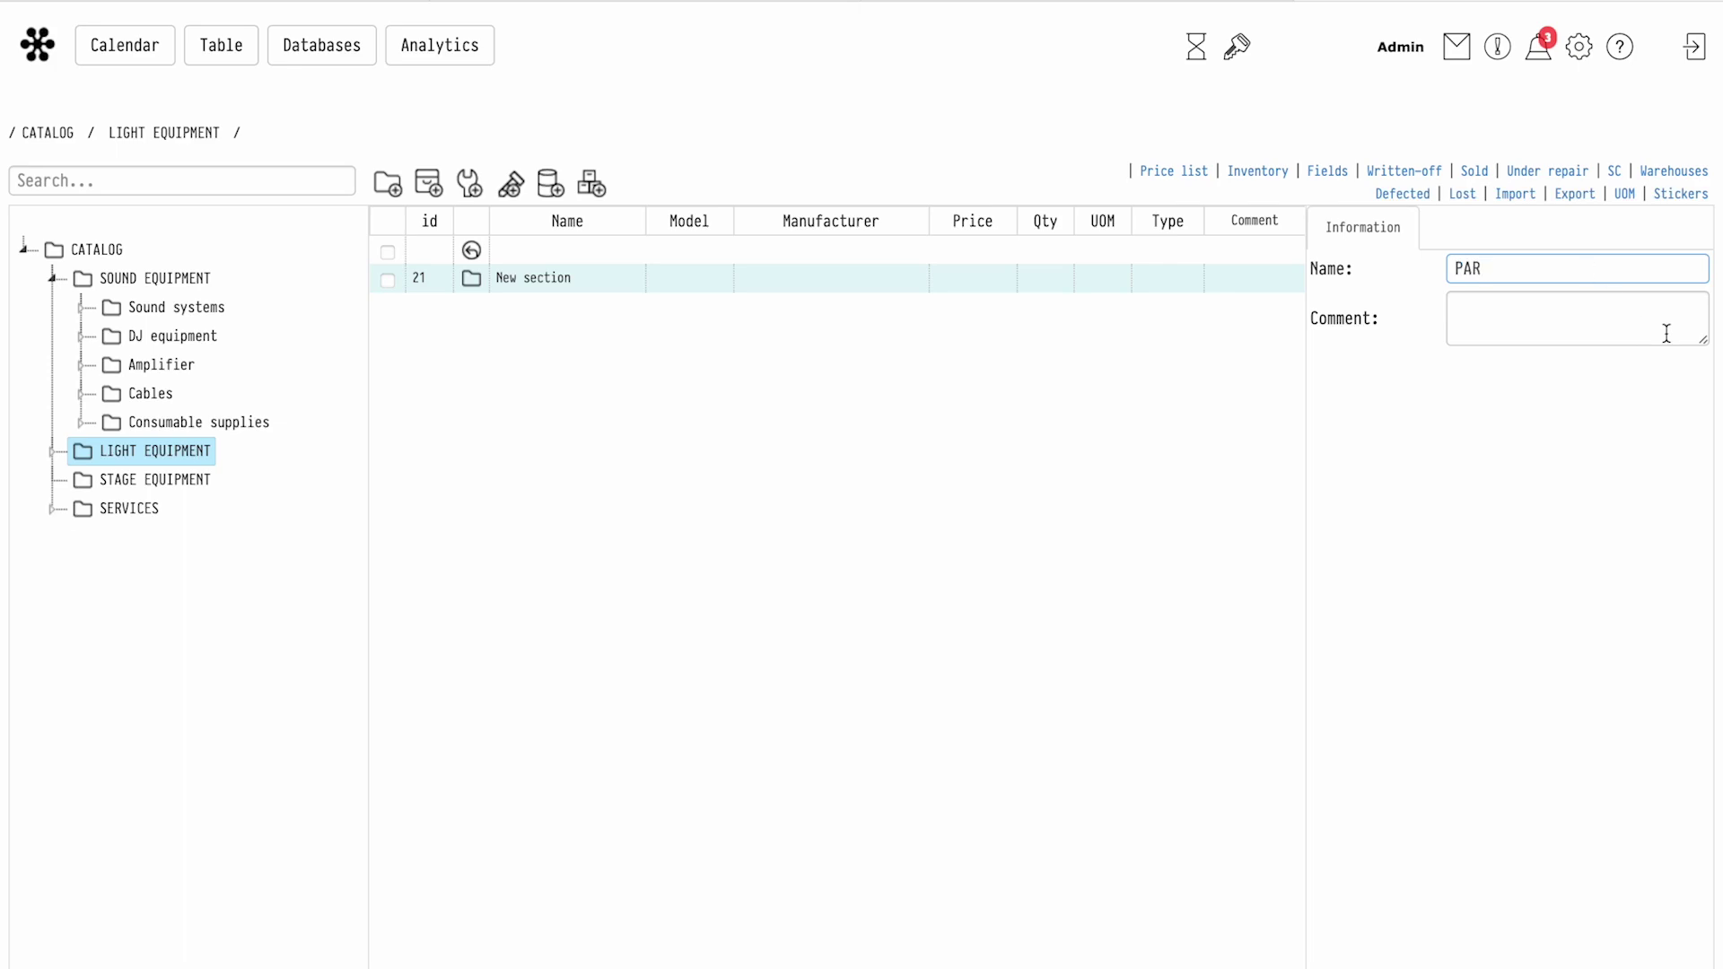
pyautogui.write('R')
pyautogui.press('Return')
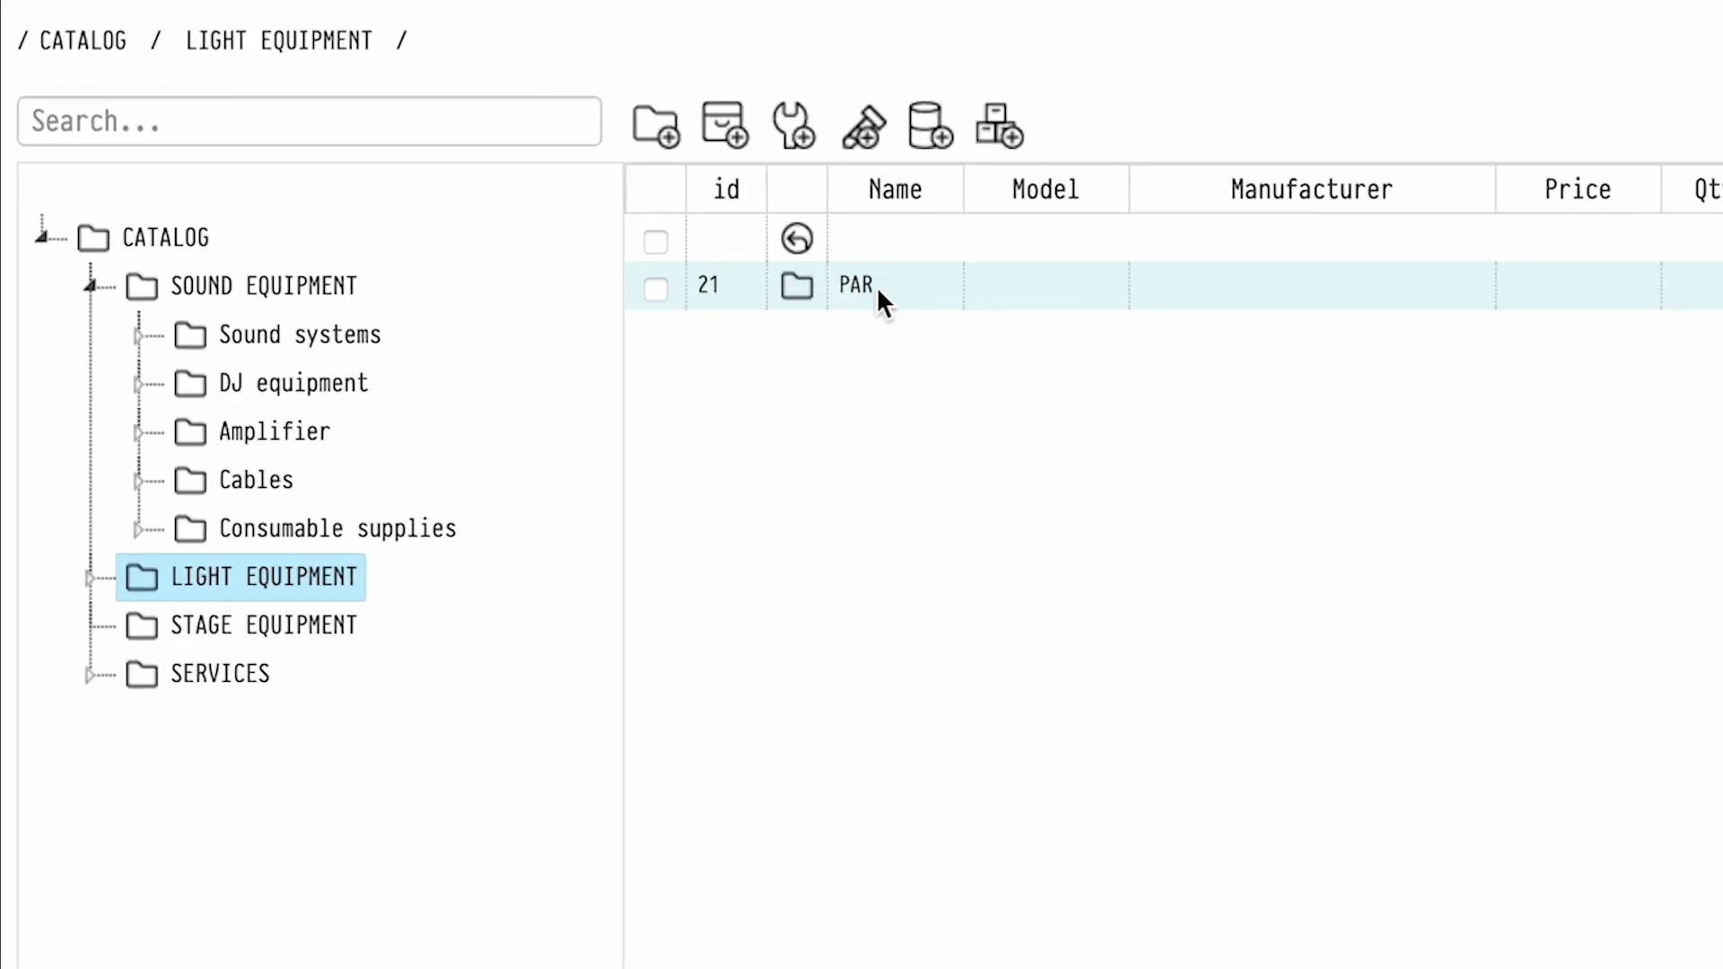
pyautogui.doubleClick(519, 278)
# Add a new PAR item named Spot LED, model M-112, manufacturer Brandname
pyautogui.click(731, 136)
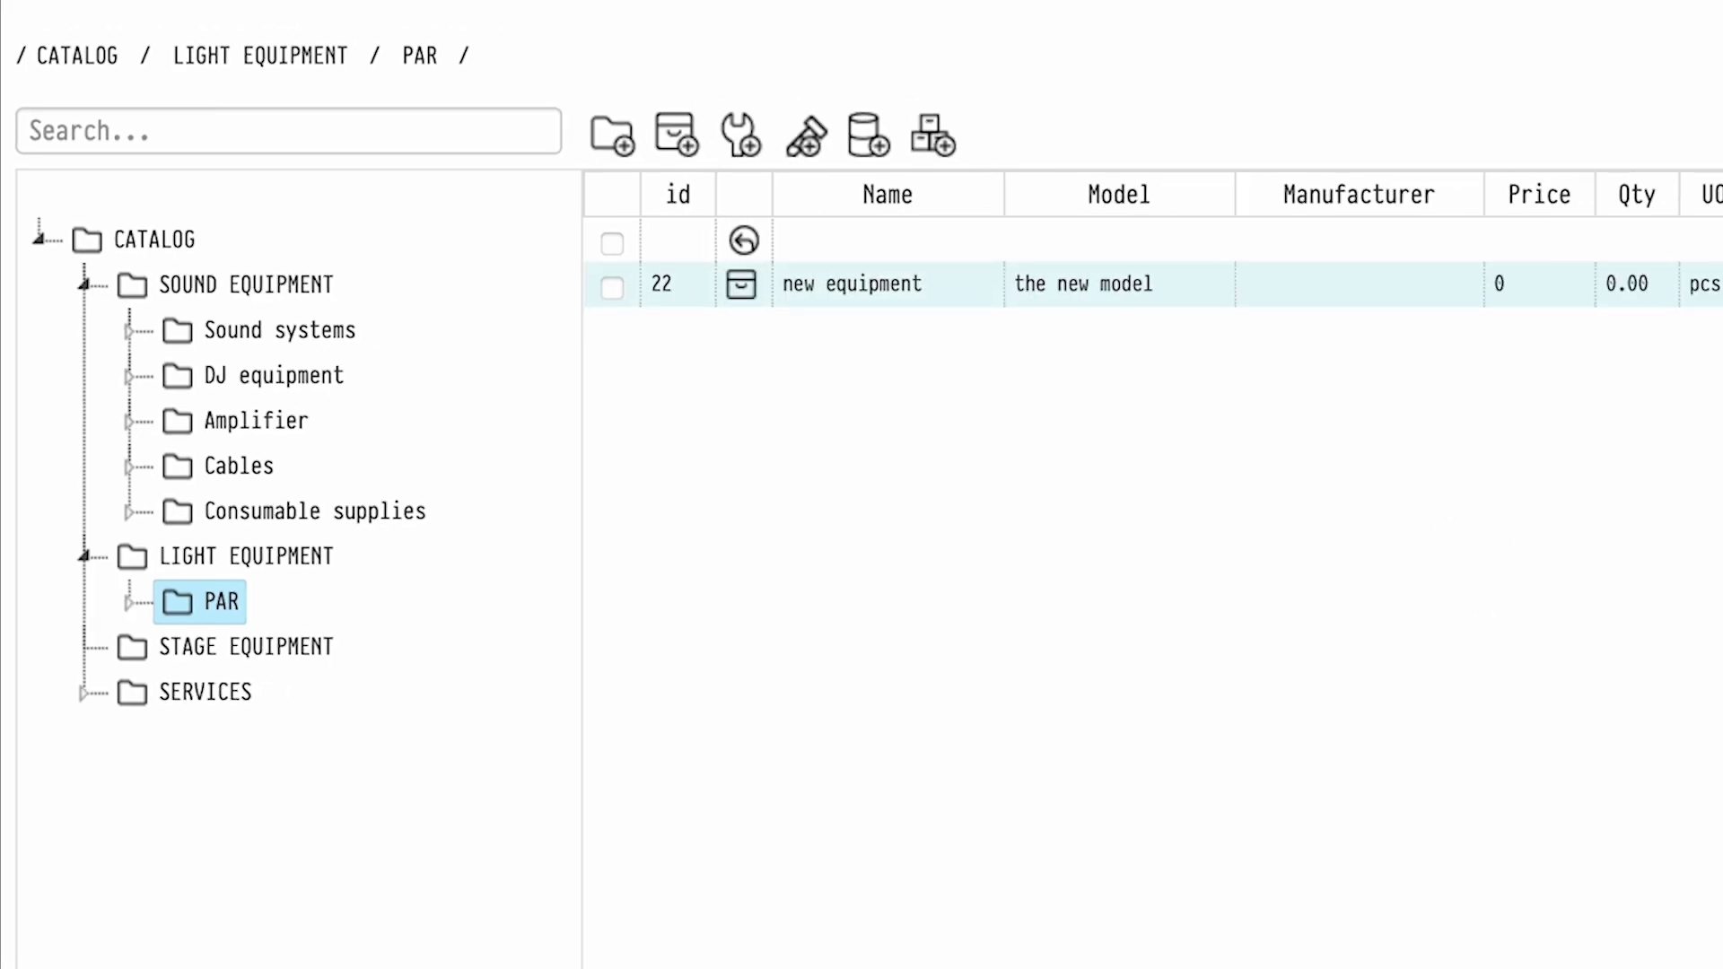
pyautogui.tripleClick(1573, 341)
pyautogui.write('Spot LED')
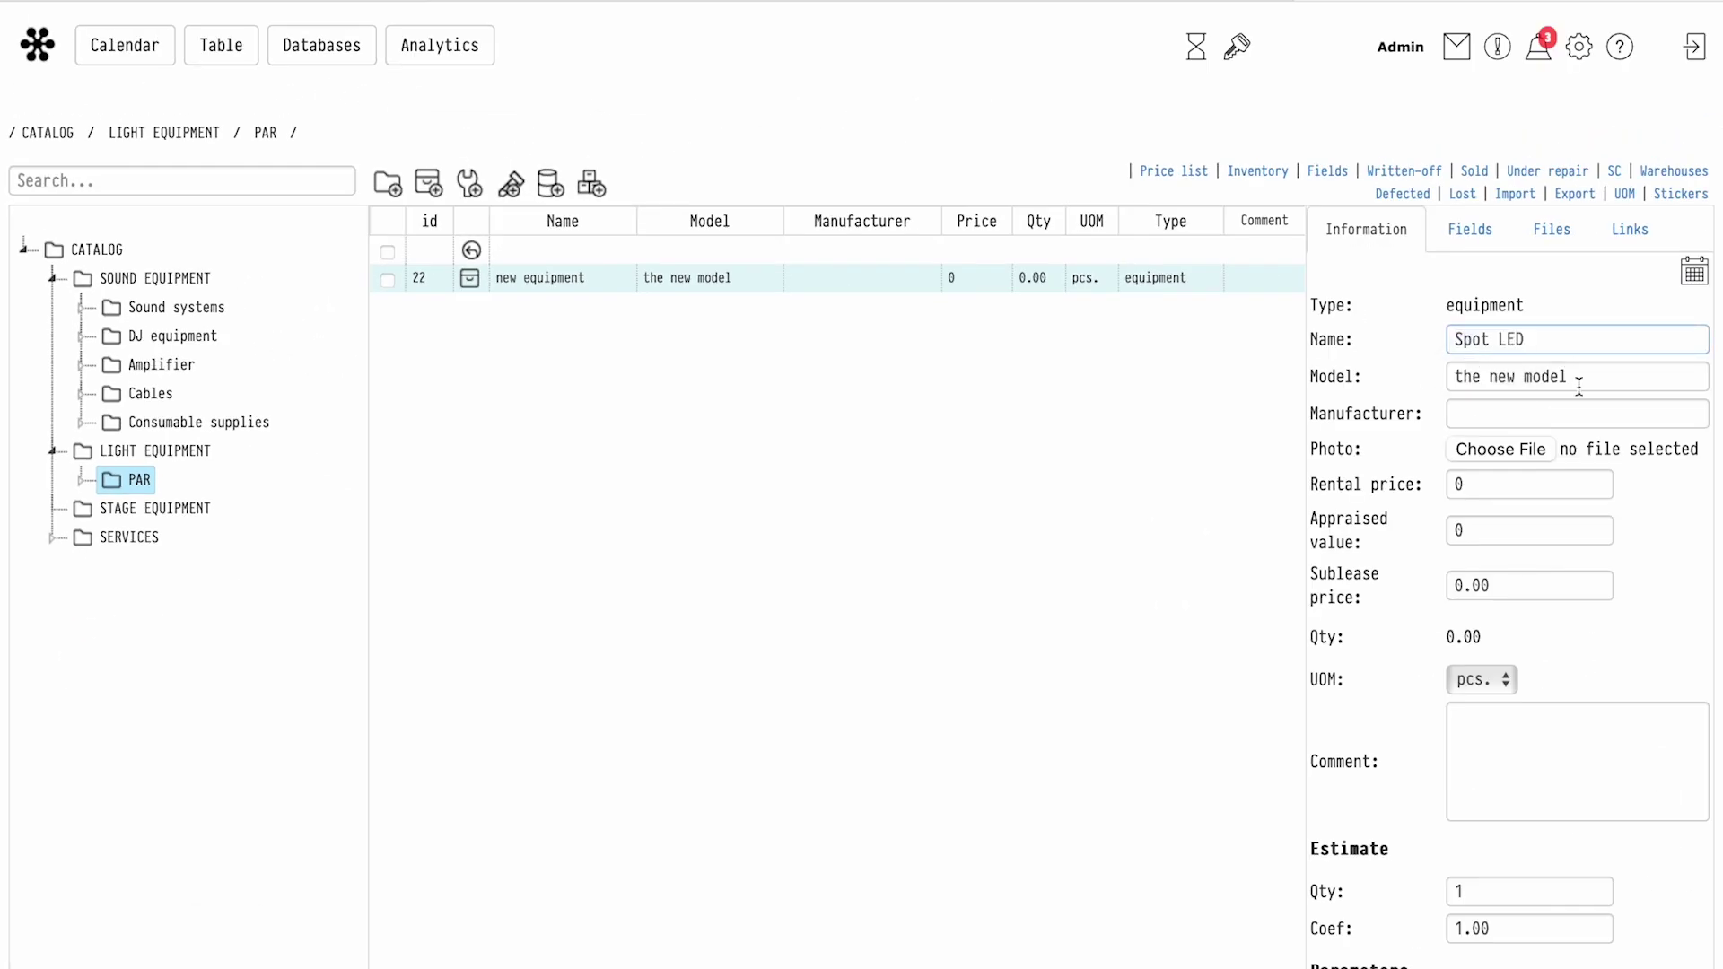
pyautogui.tripleClick(1584, 381)
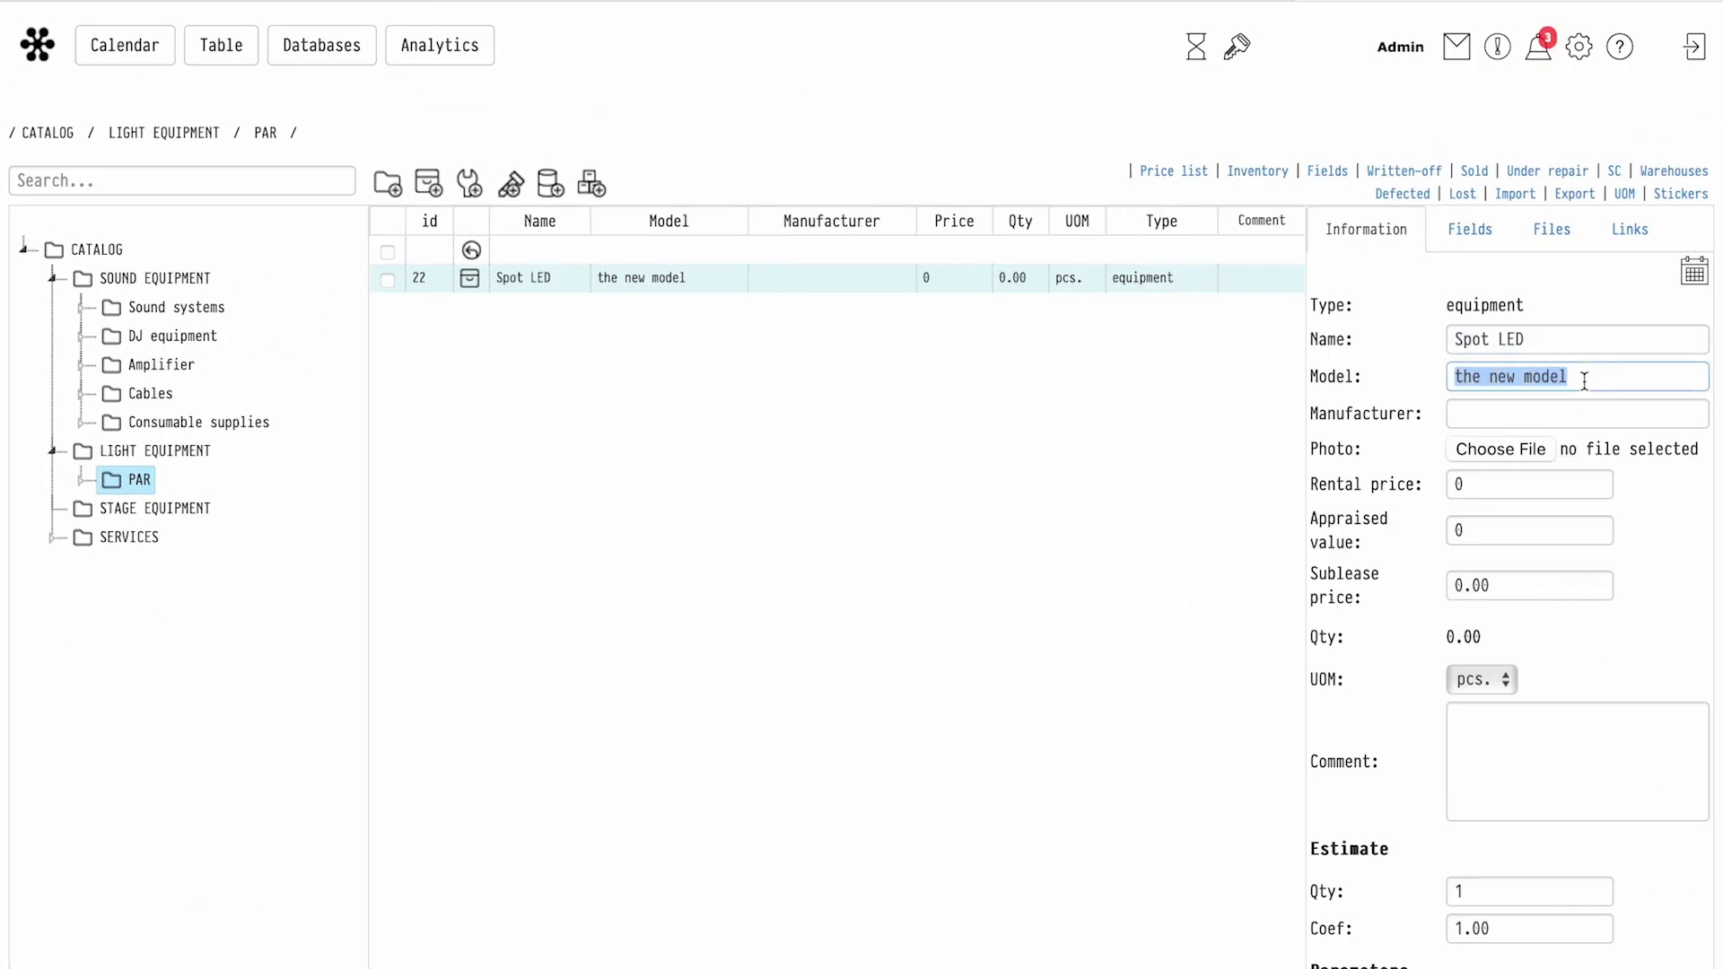
pyautogui.write('brandname')
pyautogui.doubleClick(1542, 376)
pyautogui.write('M-112')
pyautogui.click(1547, 415)
pyautogui.write('Brandna')
pyautogui.press('BackSpace')
pyautogui.write('name')
# Set rental price 10, appraised value 350 and comment 'This is my comment'
pyautogui.click(1558, 483)
pyautogui.write('10')
pyautogui.click(1457, 530)
pyautogui.write('350')
pyautogui.scroll(-3, 1480, 449)
pyautogui.click(1579, 511)
pyautogui.write('This is my comment')
# Fill the size, power and weight values (20, 15, 15, 30, 5) and open the Spot LED units list
pyautogui.click(1477, 778)
pyautogui.write('20')
pyautogui.press('Tab')
pyautogui.write('15')
pyautogui.press('Tab')
pyautogui.write('15')
pyautogui.press('Tab')
pyautogui.write('30')
pyautogui.press('Tab')
pyautogui.write('5')
pyautogui.scroll(3, 1713, 953)
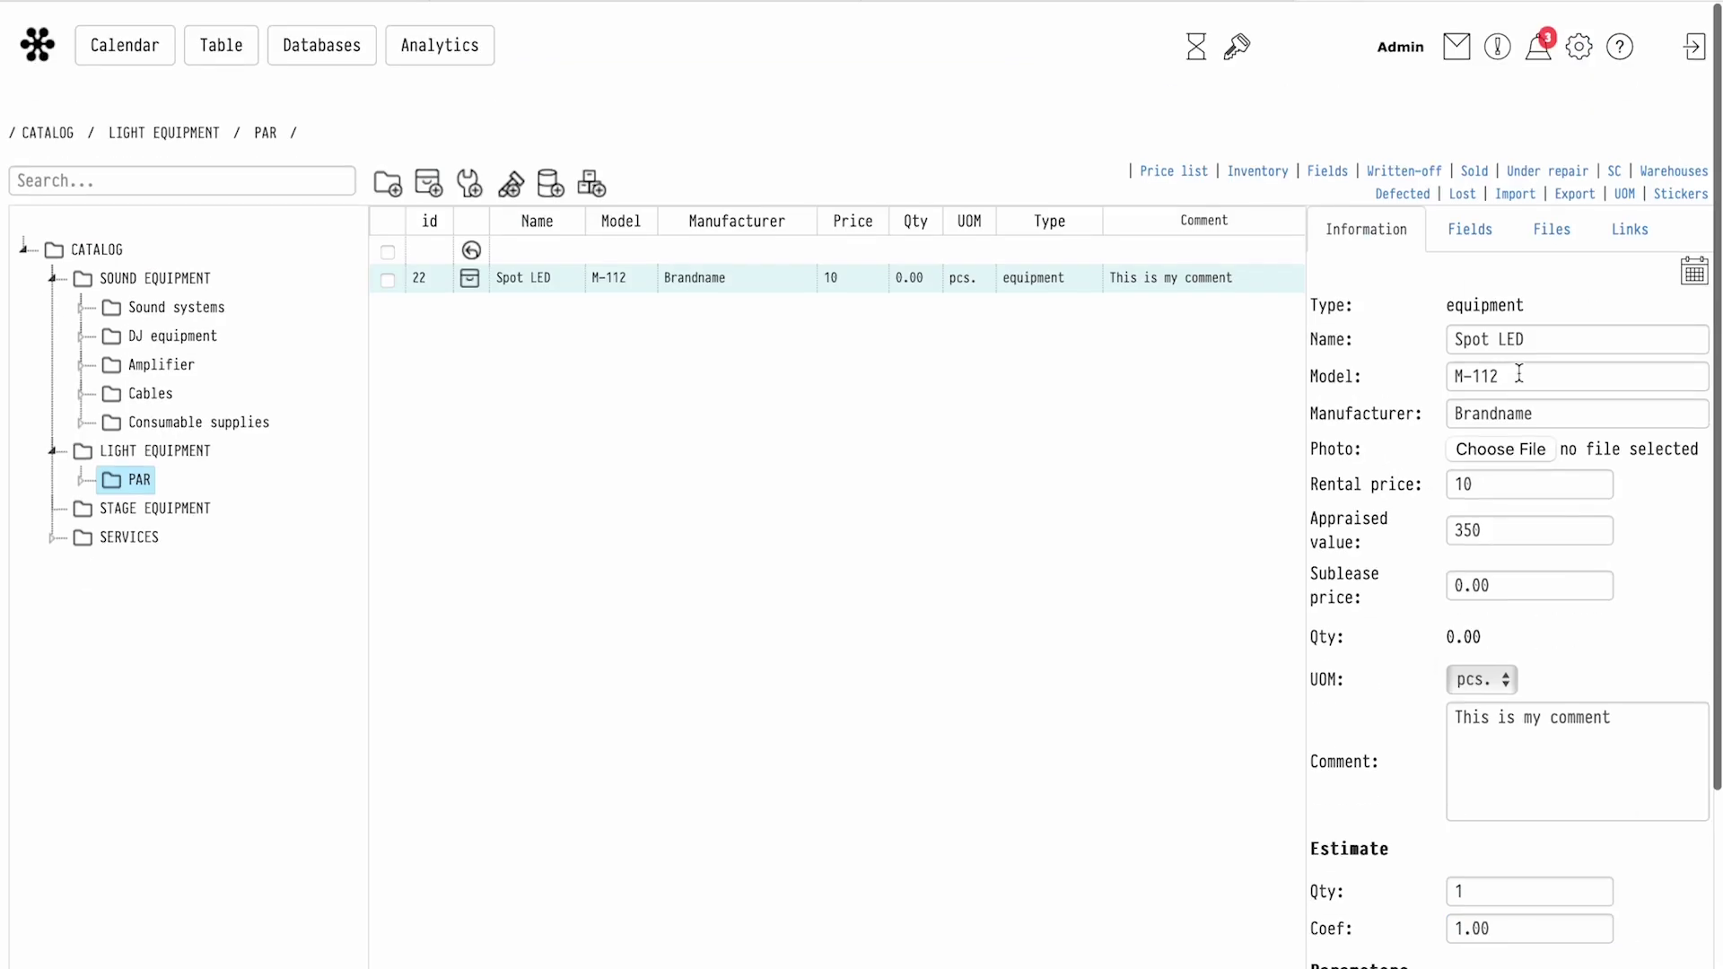
pyautogui.doubleClick(507, 284)
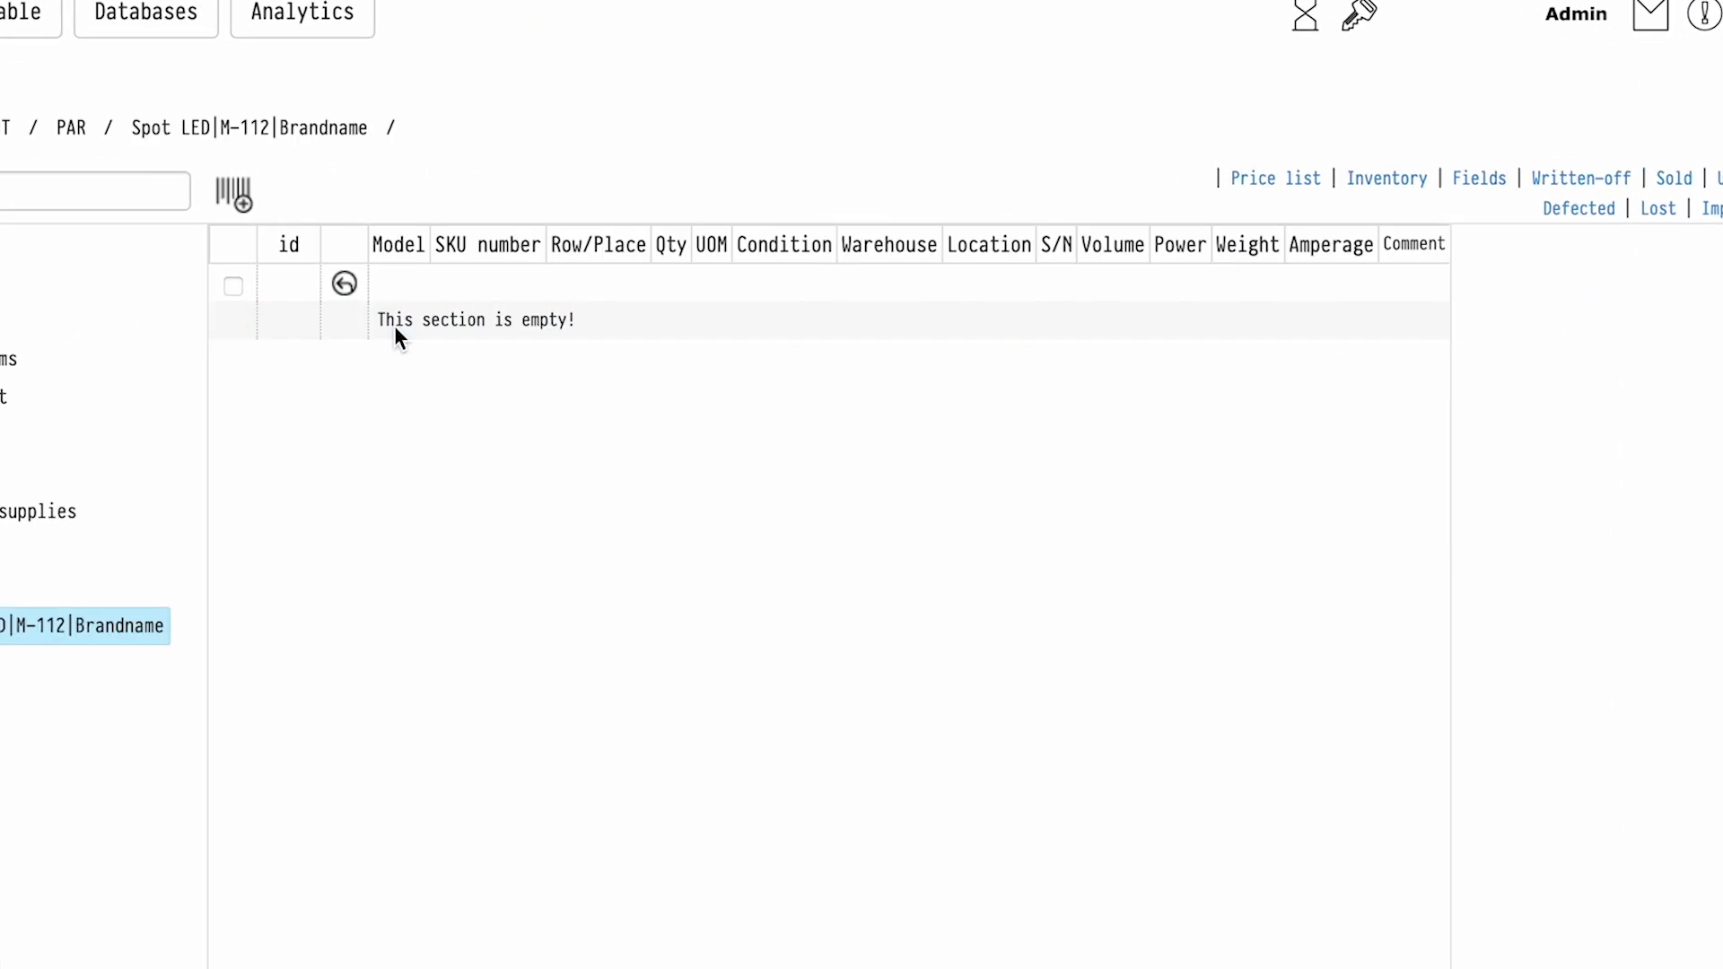
# Add 10 Spot LED units to the Main warehouse at purchase price 3500, copying the position parameters
pyautogui.click(235, 195)
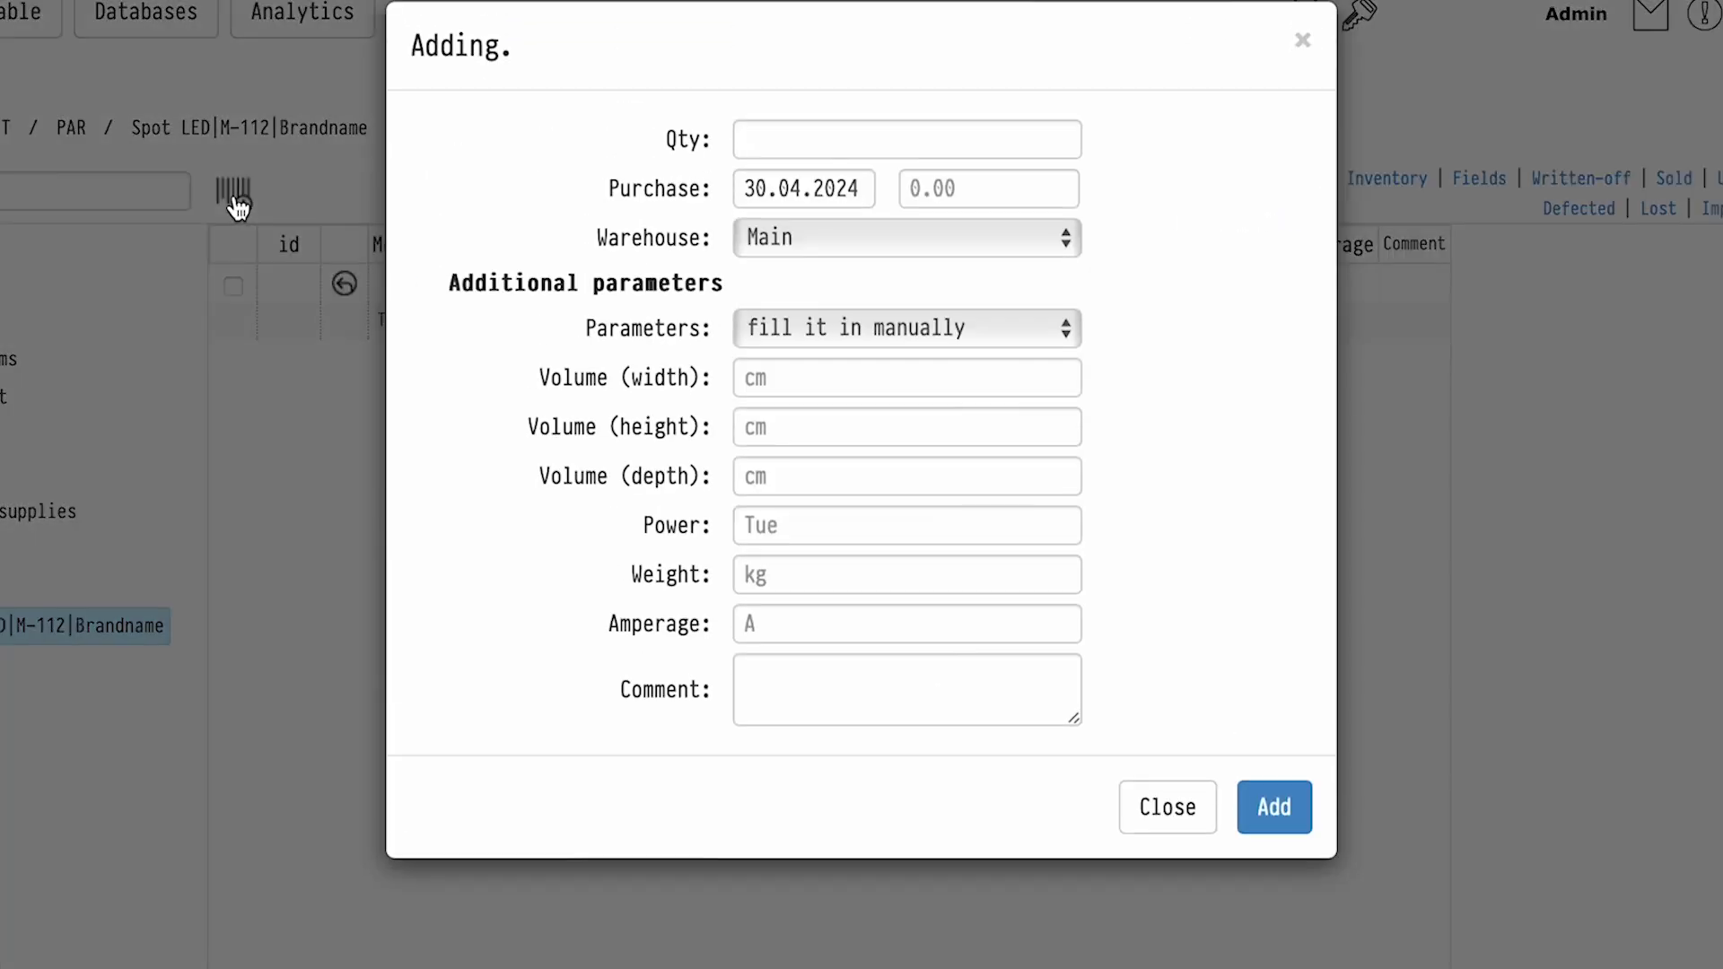
pyautogui.click(756, 143)
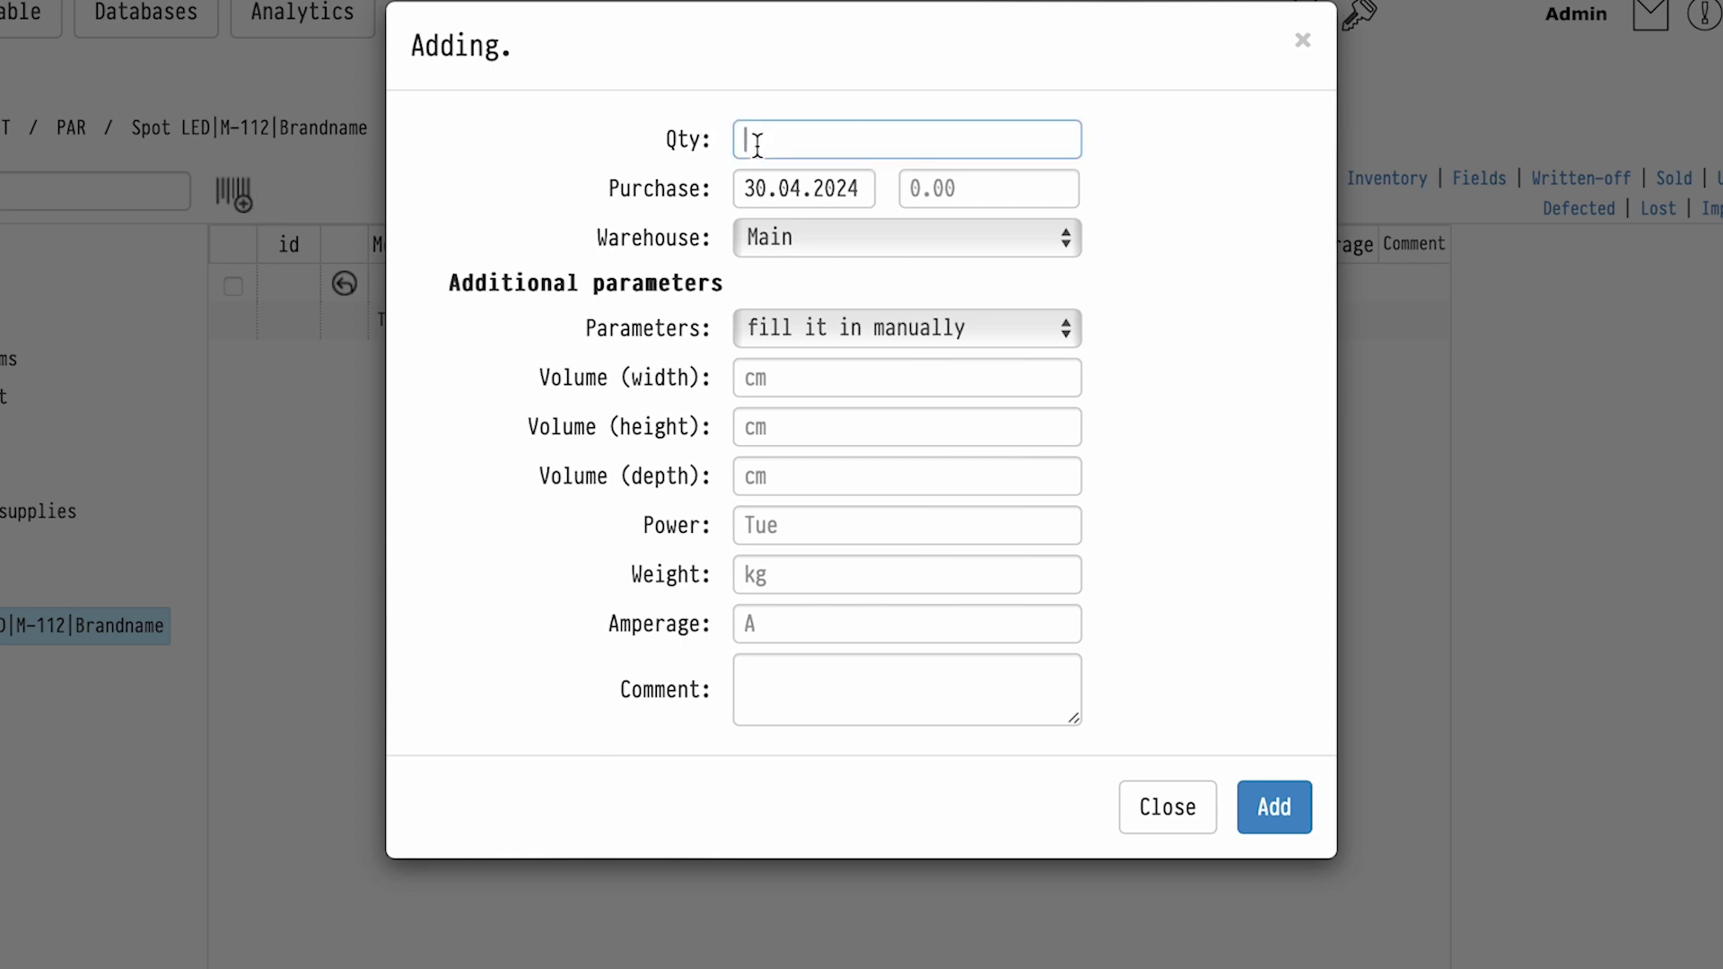
pyautogui.click(917, 193)
pyautogui.write('3500')
pyautogui.click(886, 328)
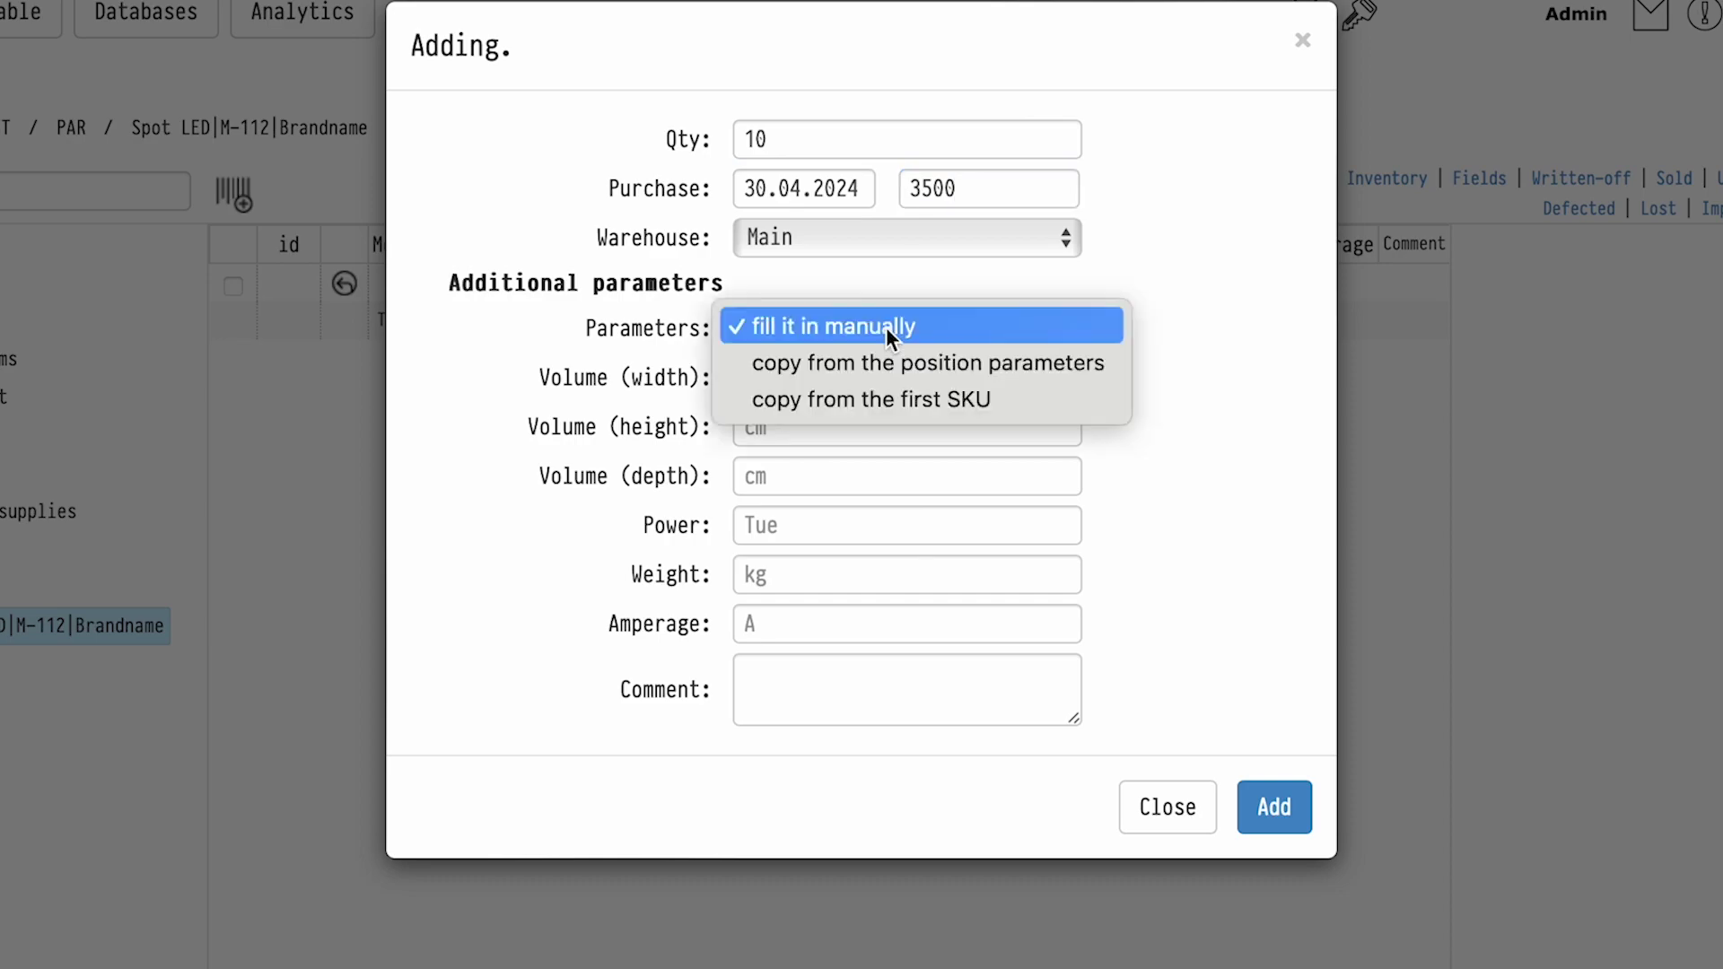
pyautogui.click(895, 363)
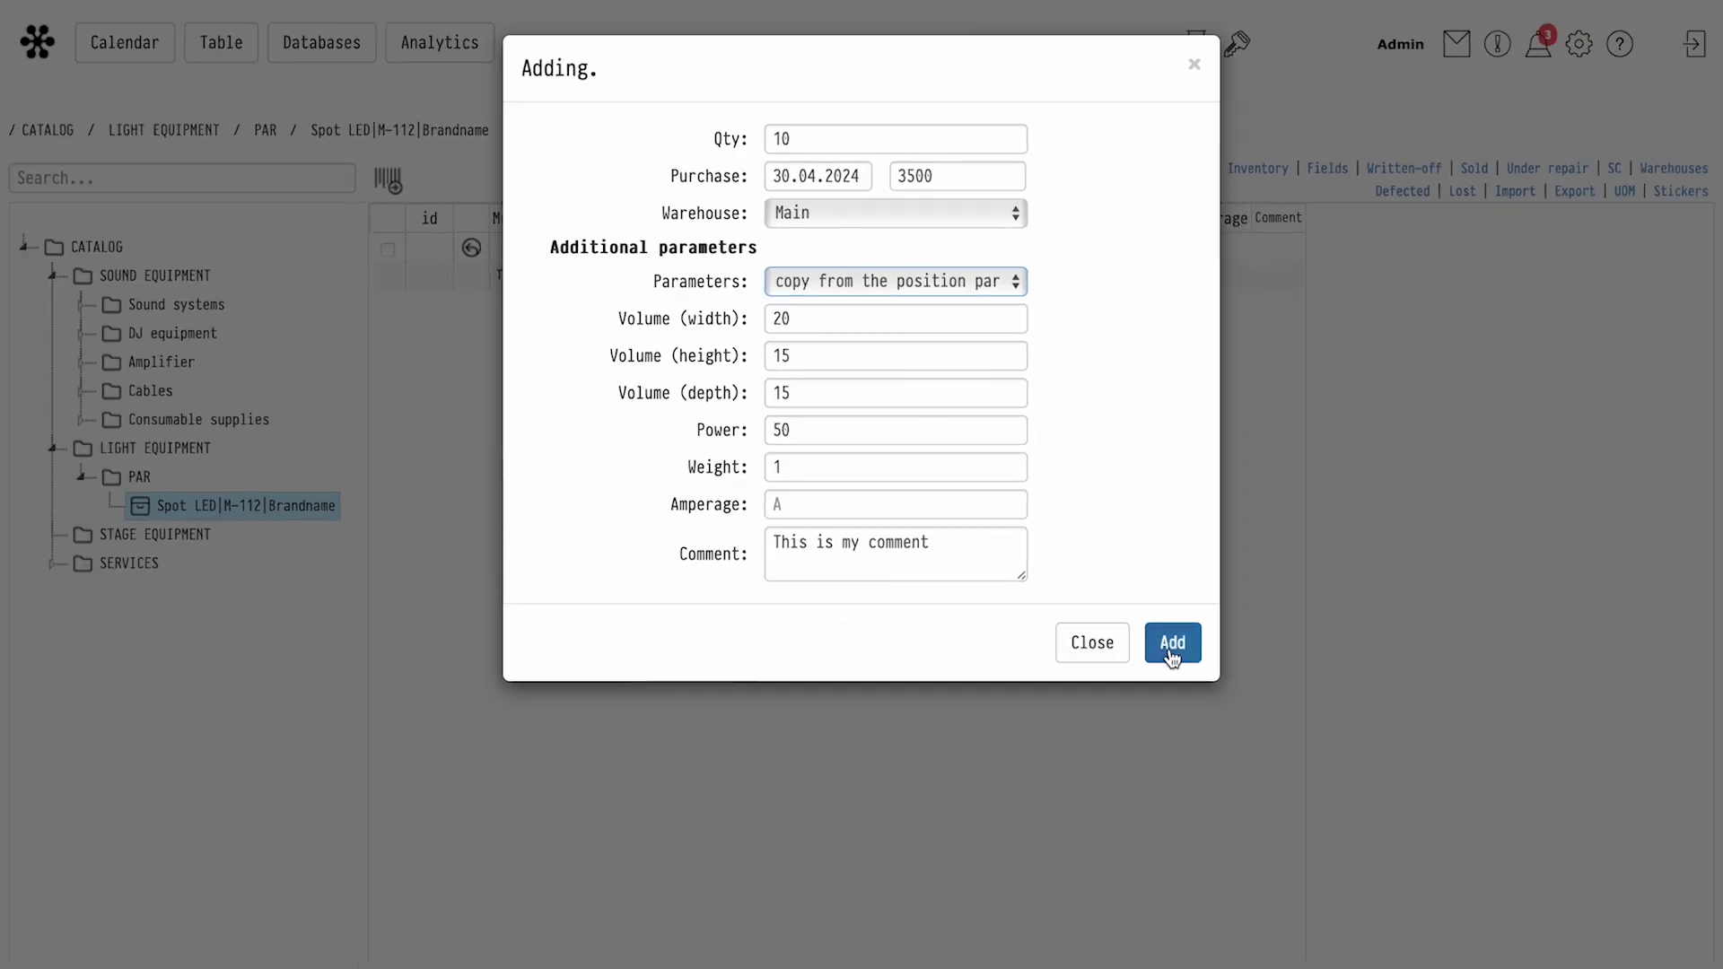
pyautogui.click(1170, 648)
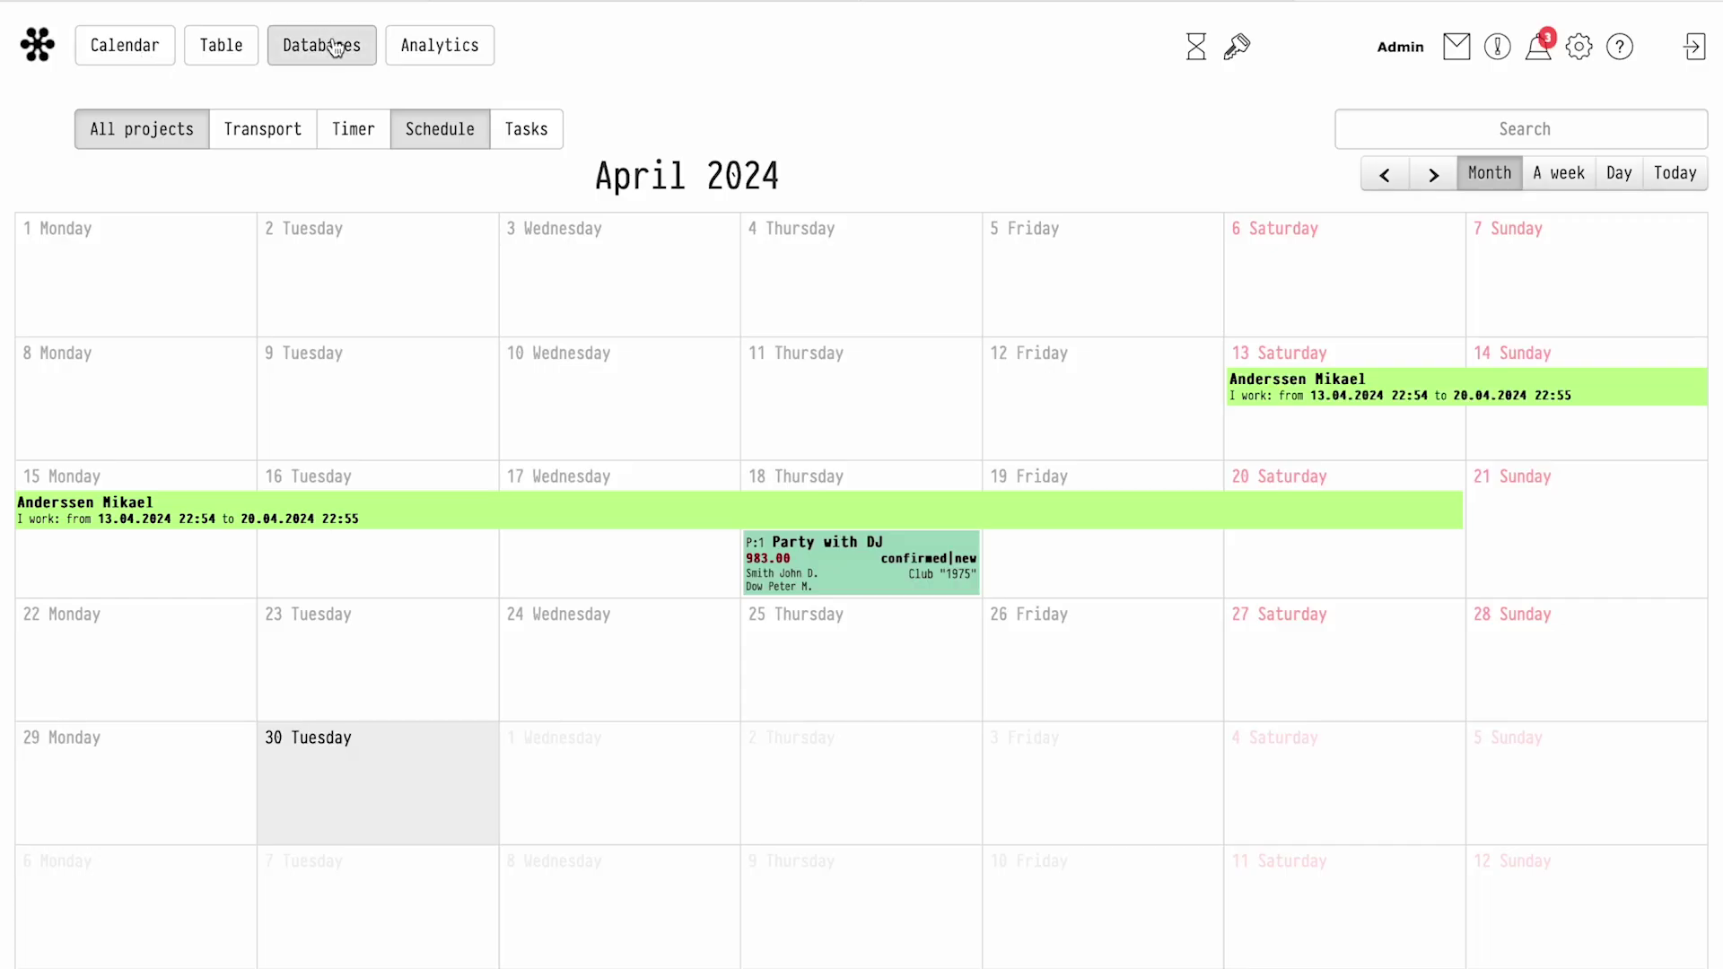
# Create a new employee in the Personnel database with their last and first name
pyautogui.click(337, 49)
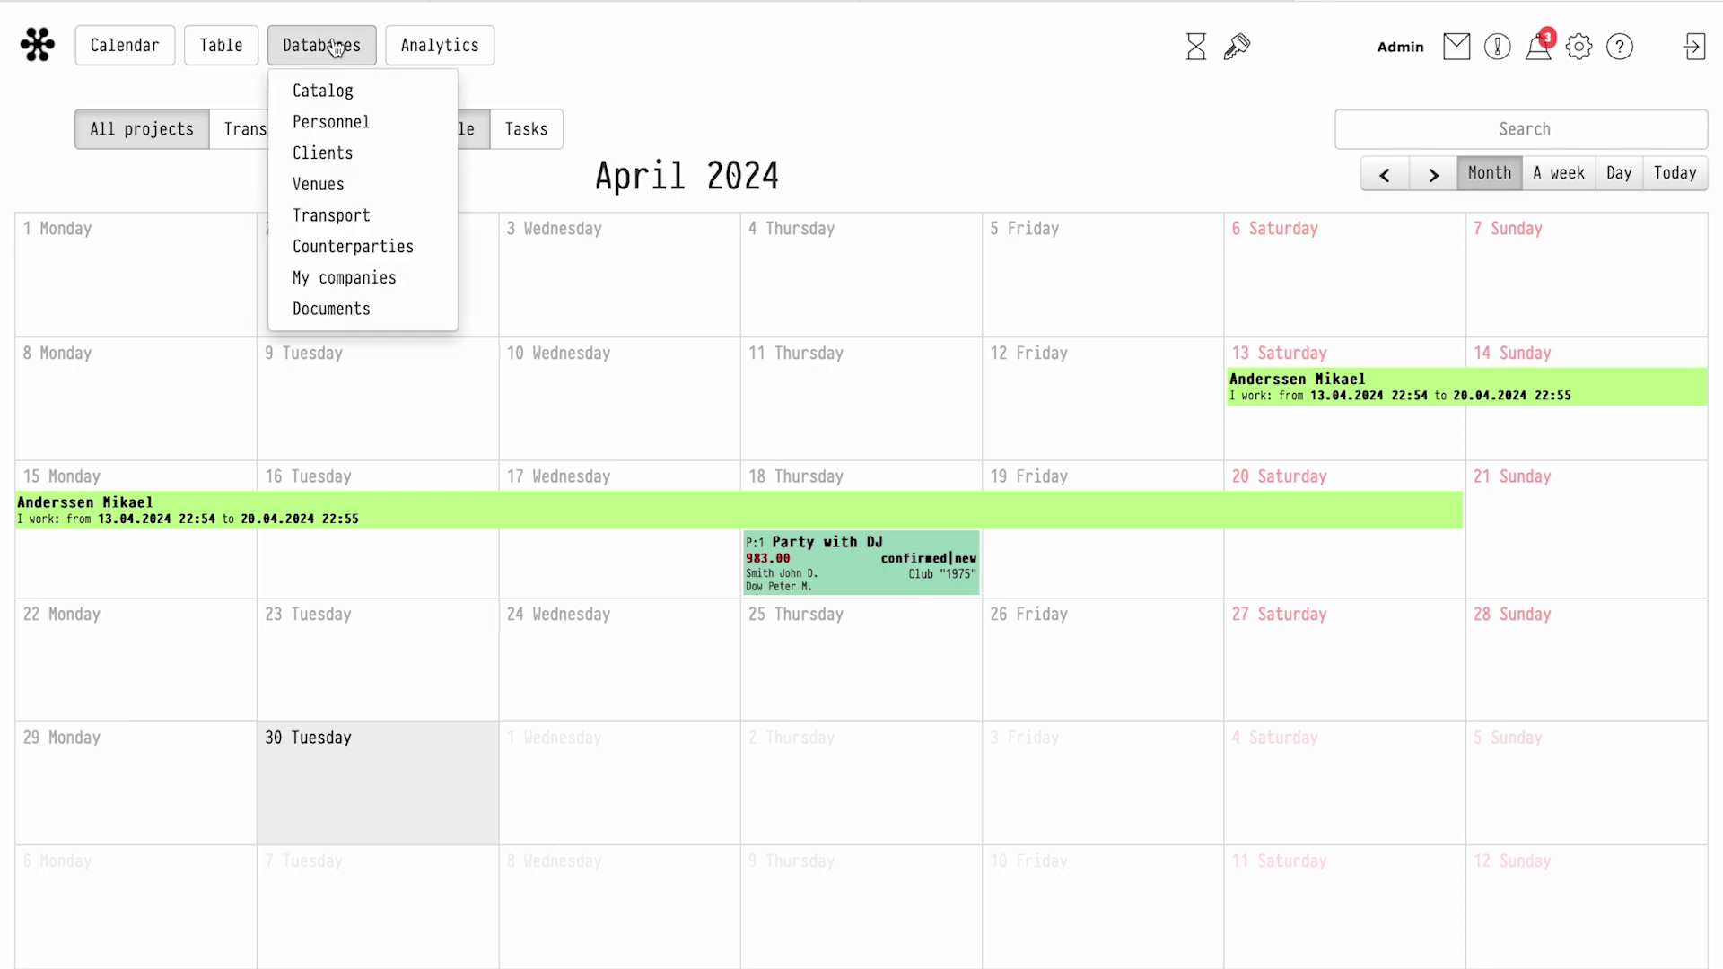
pyautogui.click(332, 123)
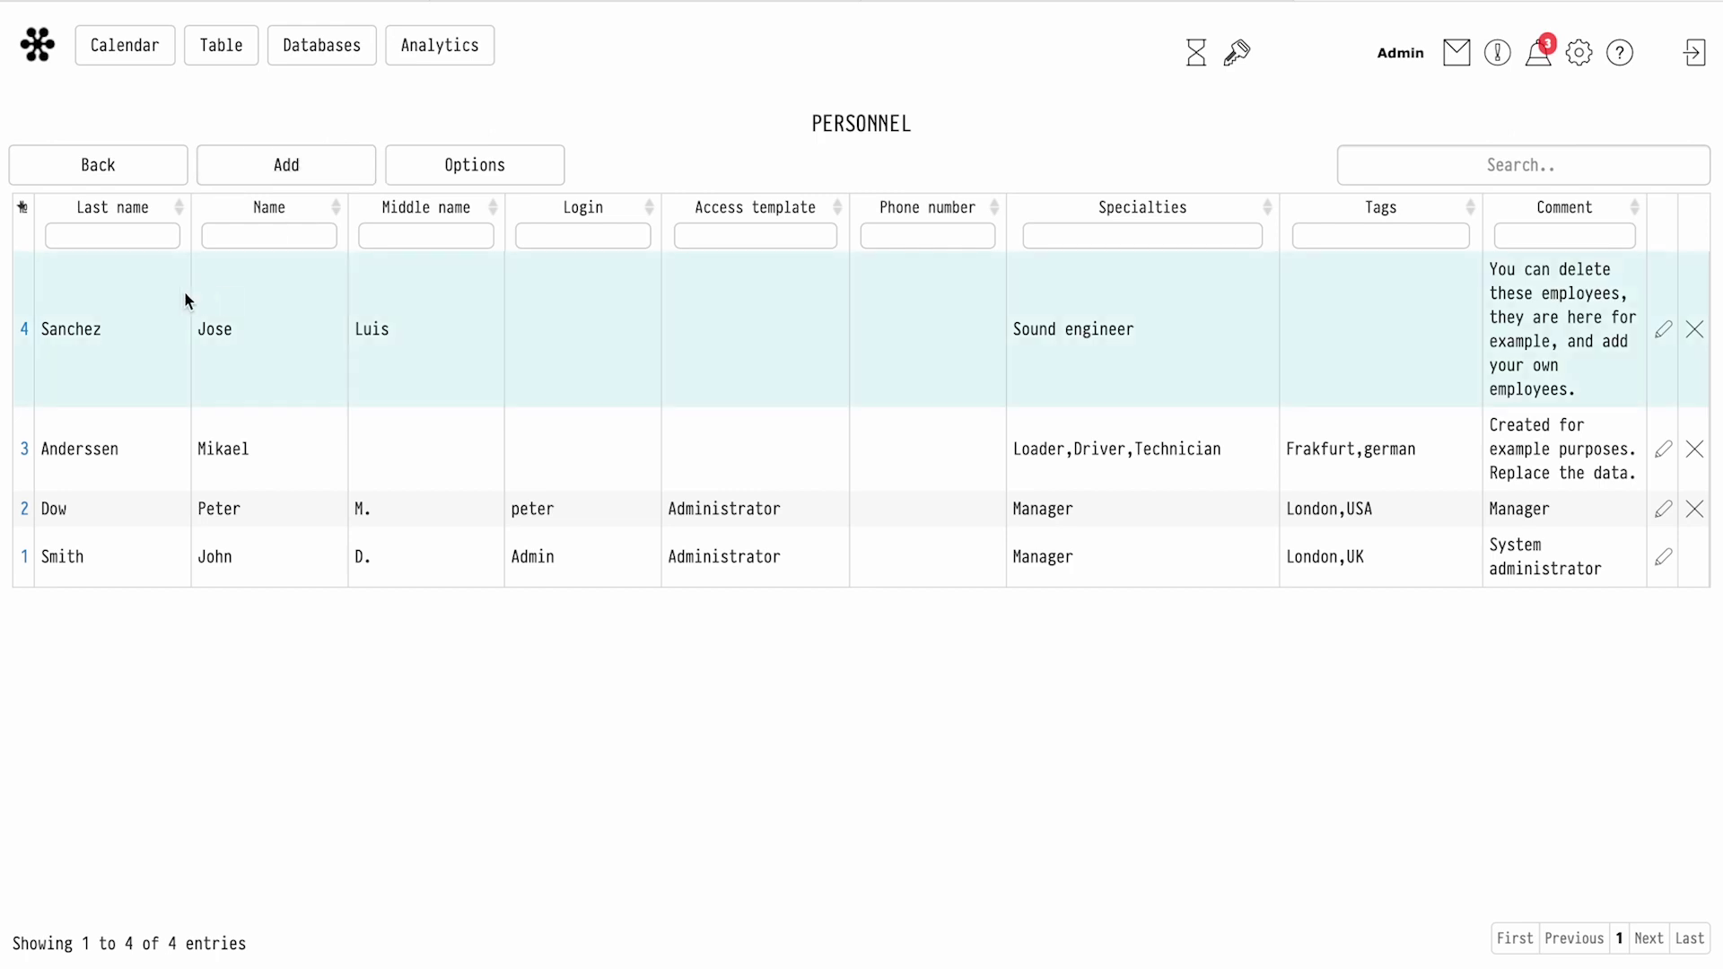
pyautogui.click(305, 171)
pyautogui.click(381, 285)
pyautogui.press('Tab')
pyautogui.click(337, 171)
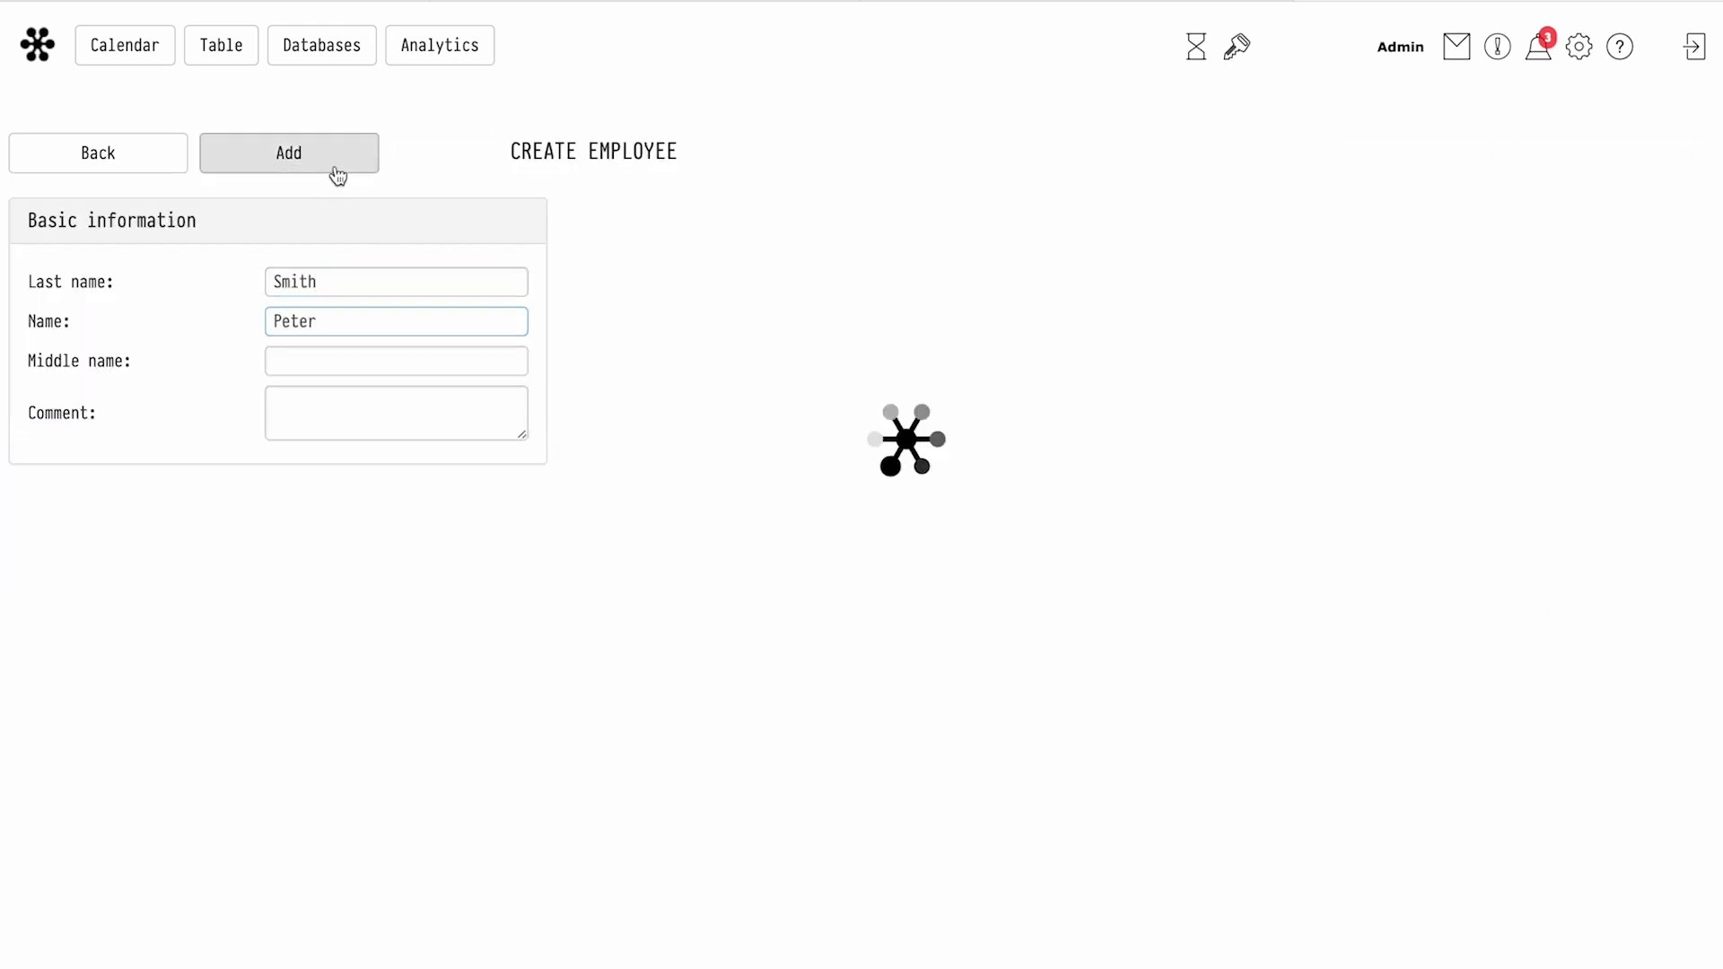
# Enter the employee's ID document number and date of birth, then save the record
pyautogui.write('A')
pyautogui.press('Tab')
pyautogui.write('12346')
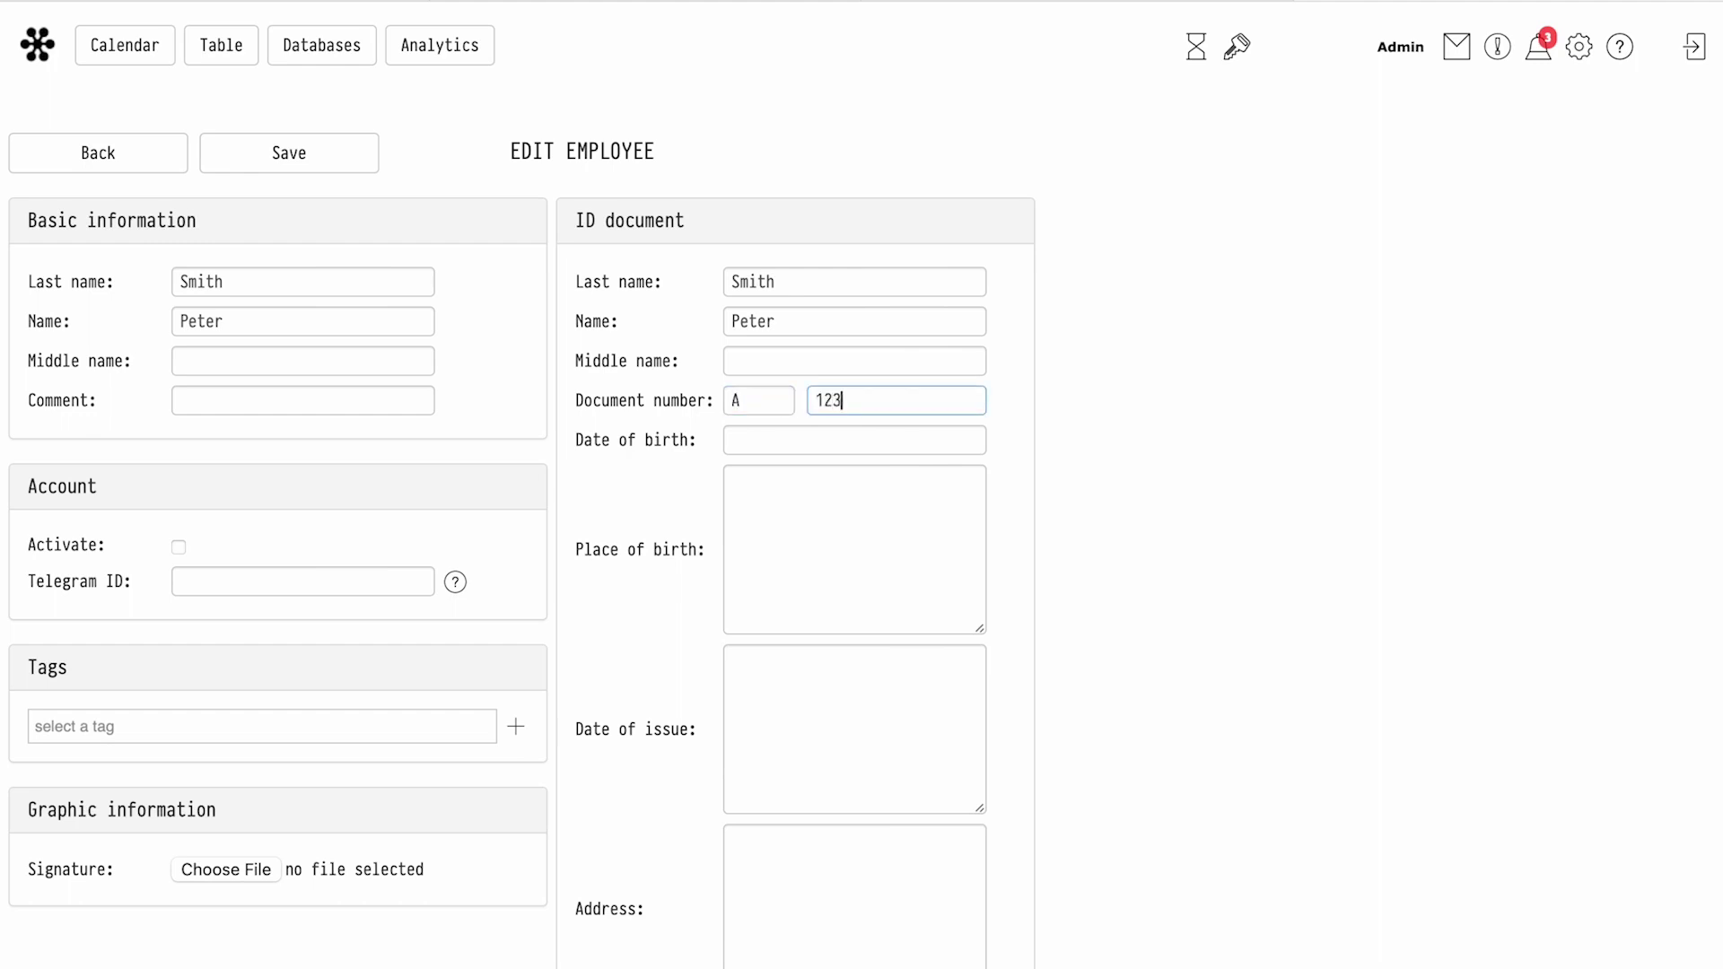
pyautogui.click(867, 441)
pyautogui.click(872, 482)
pyautogui.click(872, 482)
pyautogui.click(742, 483)
pyautogui.click(742, 483)
pyautogui.click(838, 540)
pyautogui.click(770, 539)
pyautogui.click(907, 516)
pyautogui.click(867, 531)
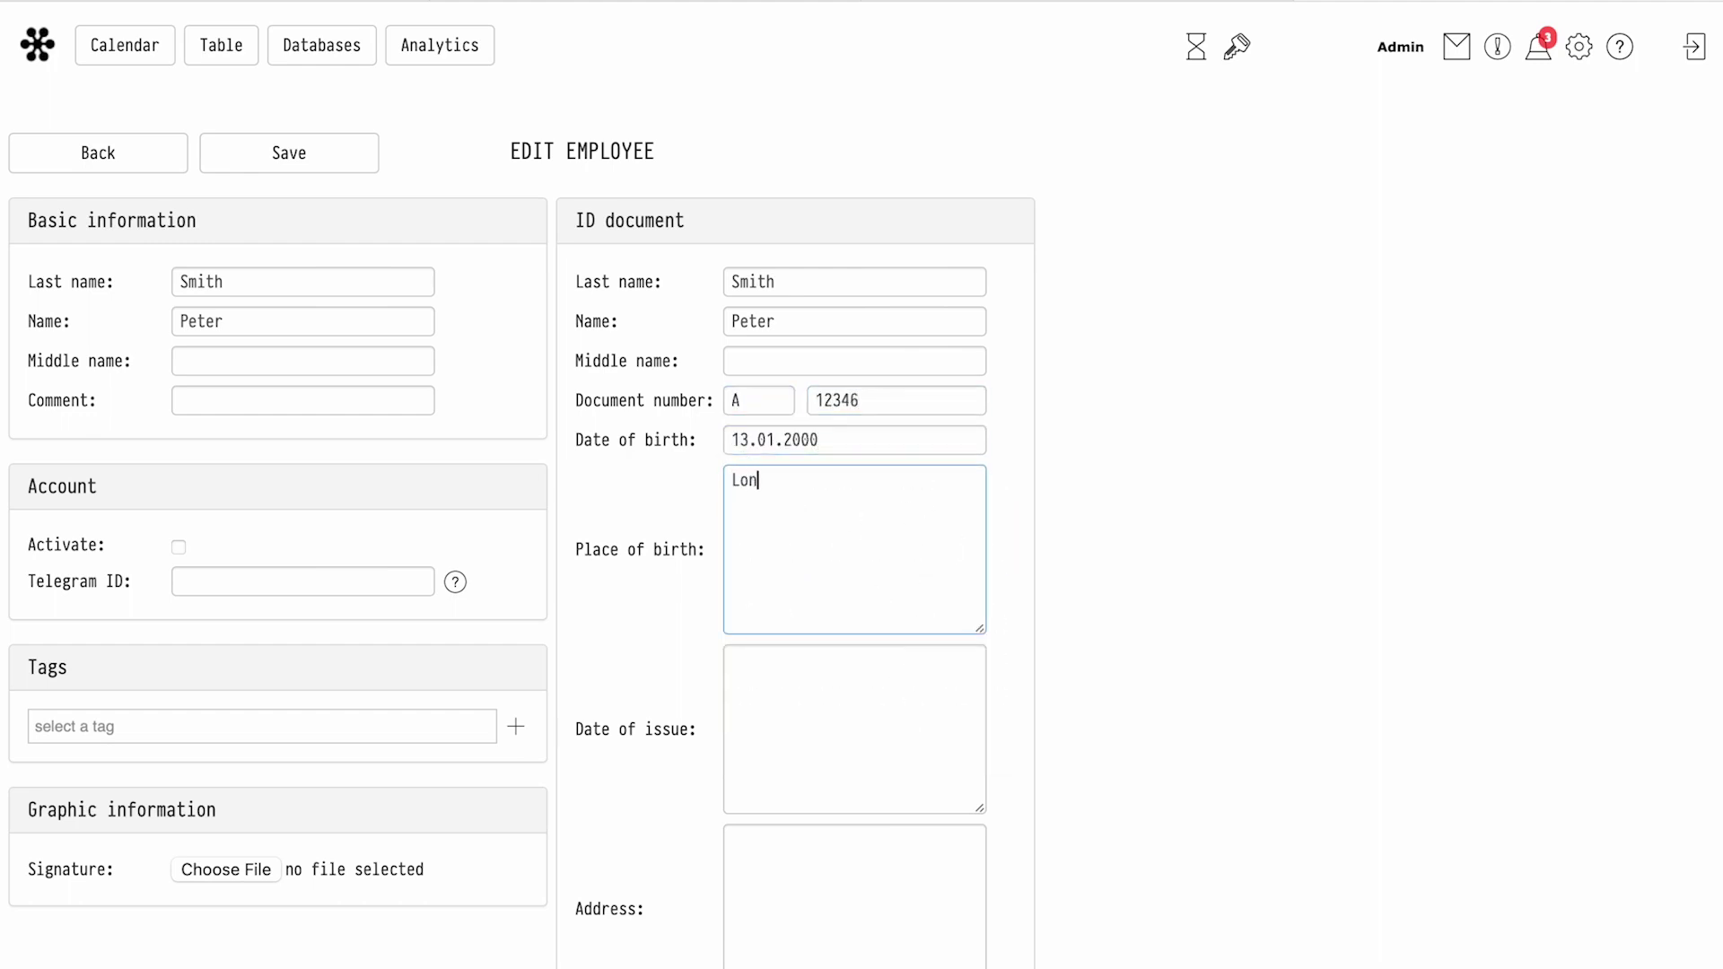
pyautogui.click(300, 158)
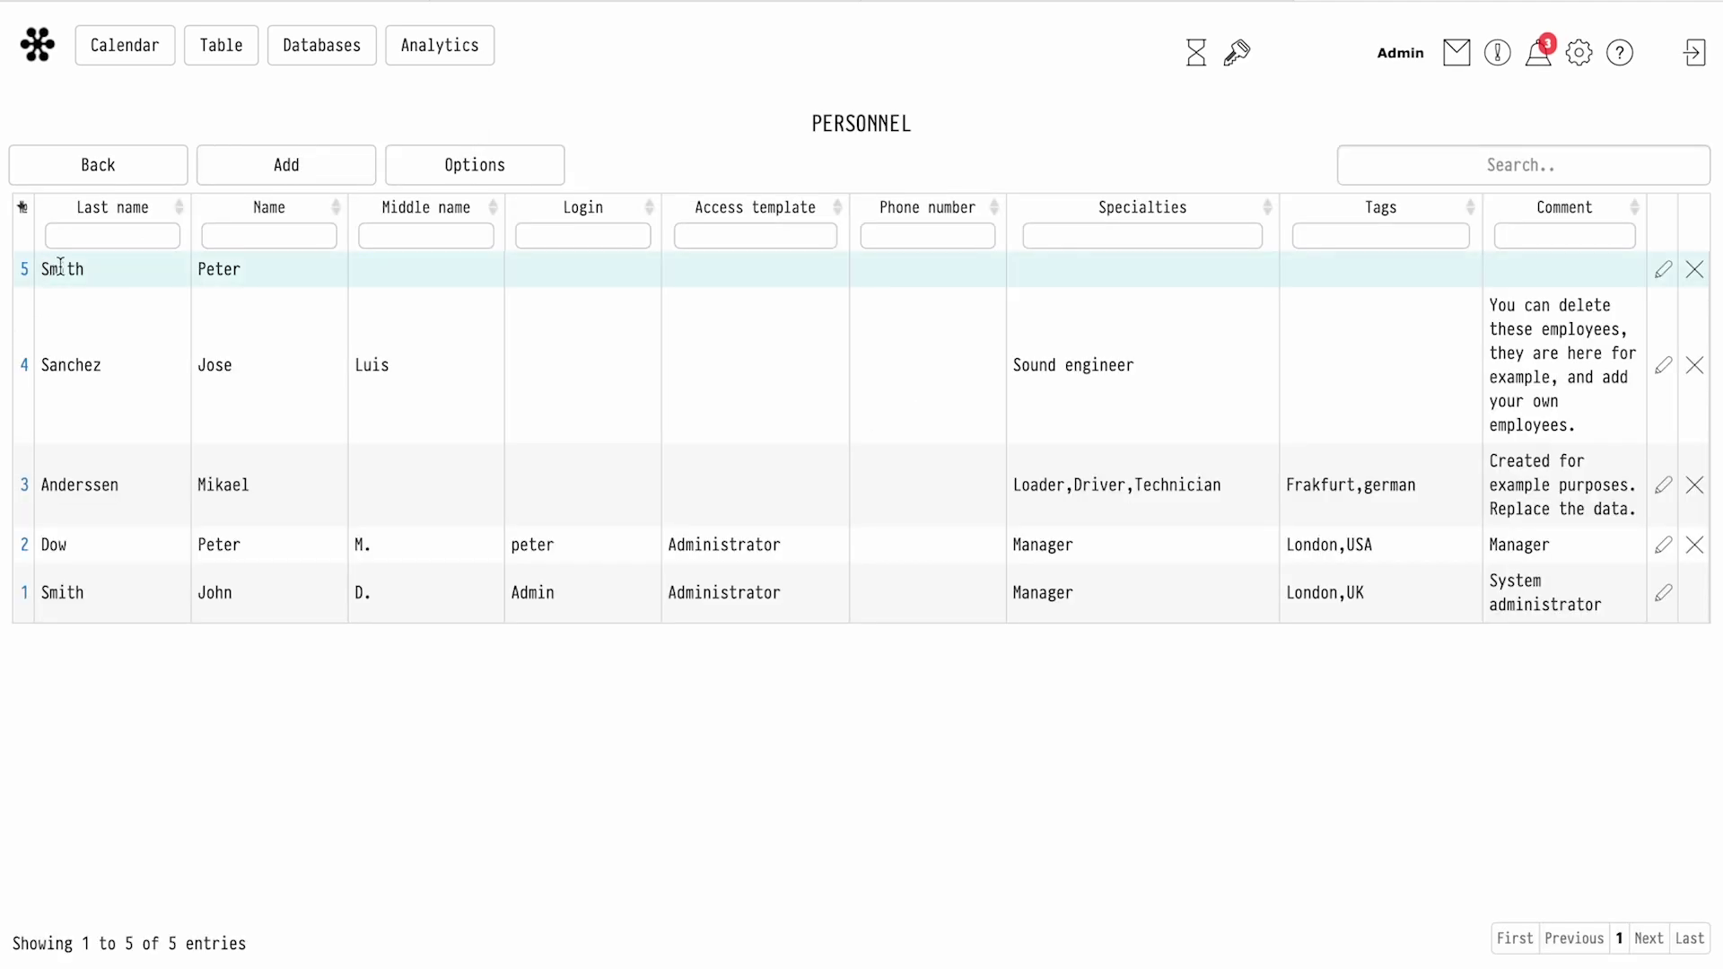
# Add a client named The Client in the Clients database
pyautogui.click(348, 60)
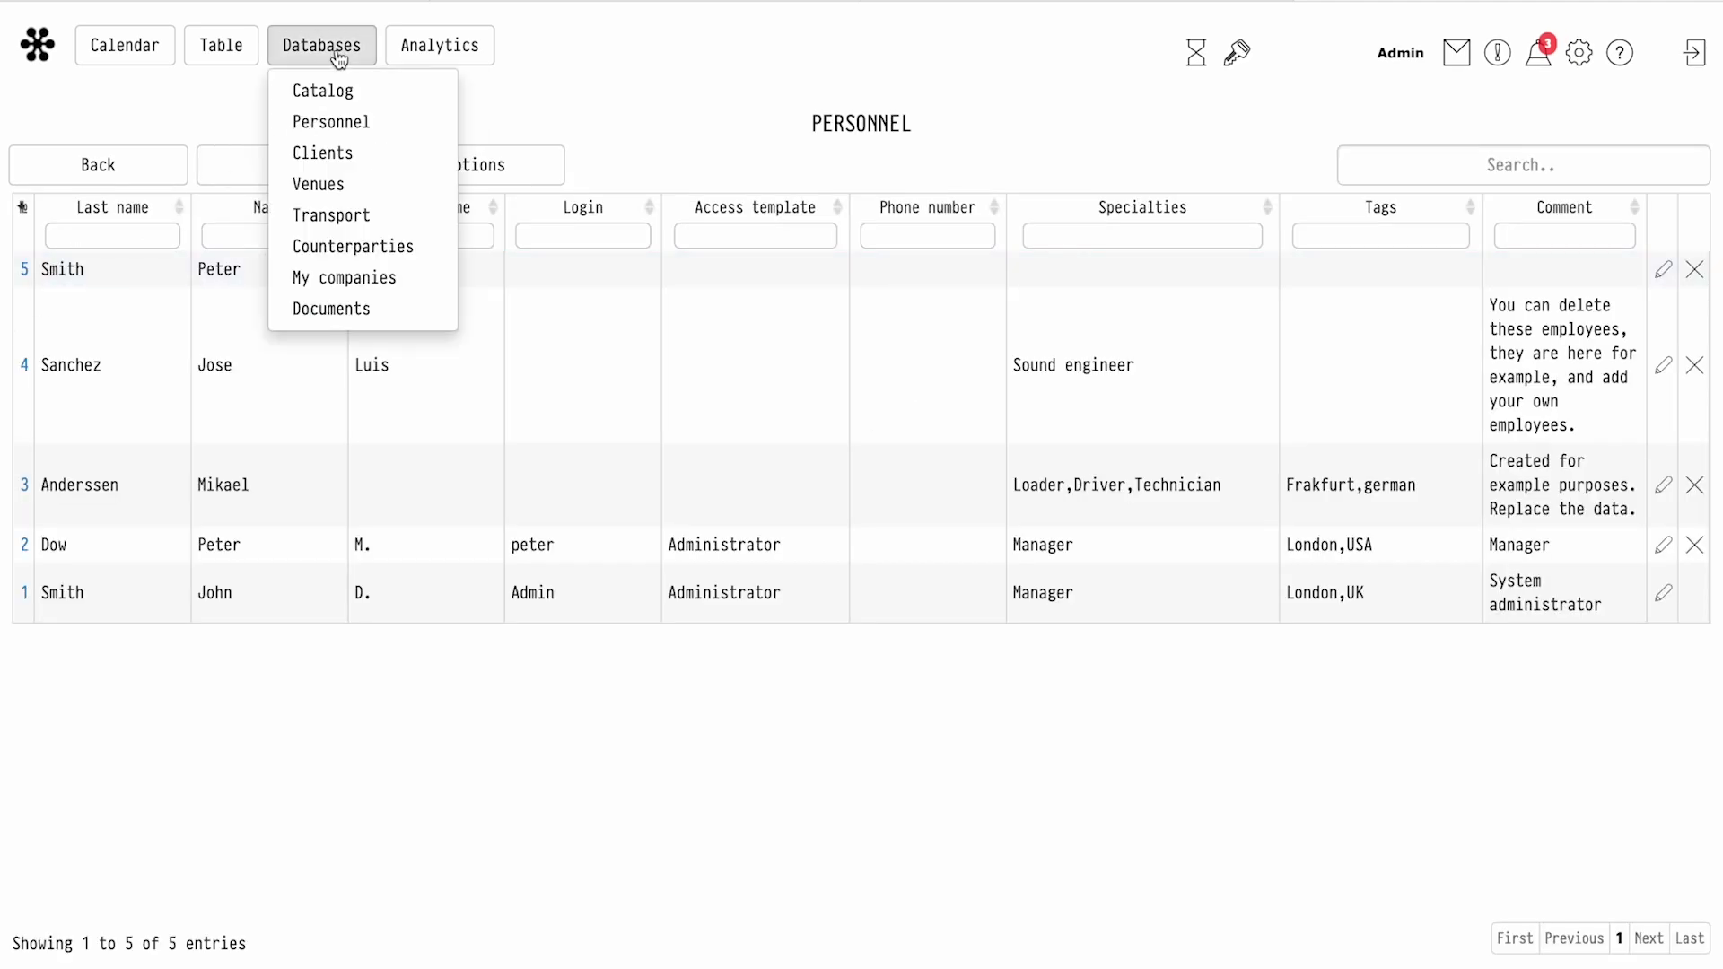
pyautogui.click(323, 157)
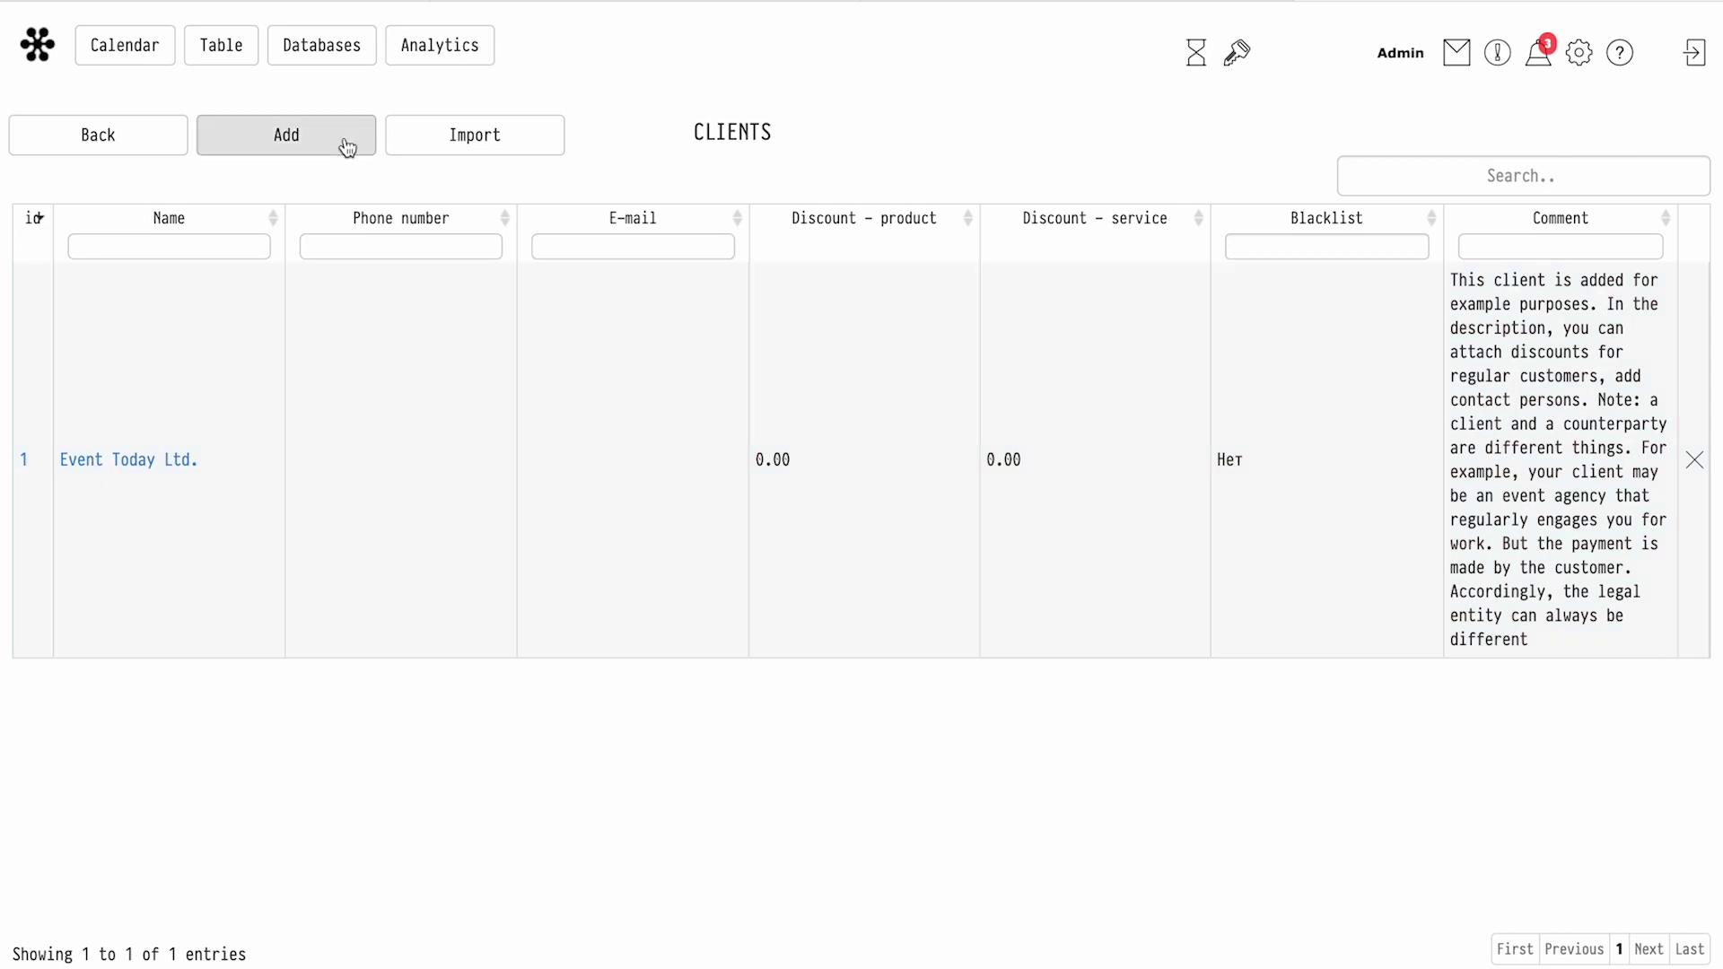
pyautogui.click(343, 154)
pyautogui.click(315, 284)
pyautogui.write('The Client')
pyautogui.click(281, 338)
pyautogui.click(330, 169)
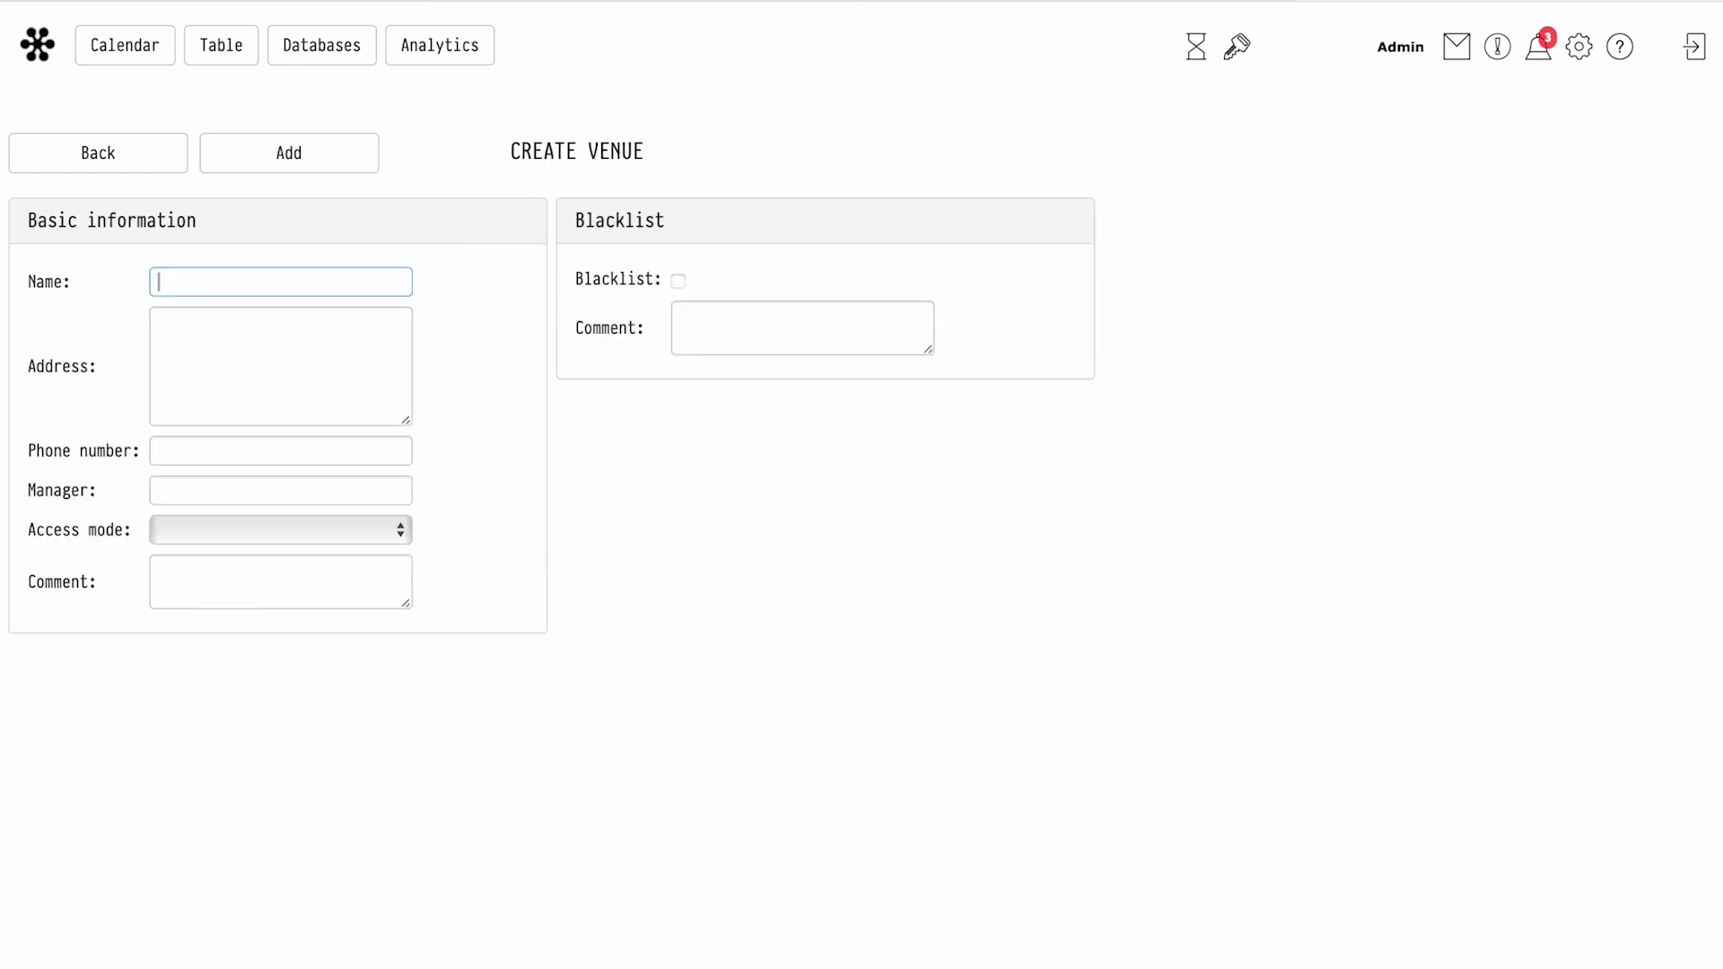
# Create the Super Club venue for the client and enter its address
pyautogui.write('Super Club')
pyautogui.click(296, 346)
pyautogui.write('Fleet street')
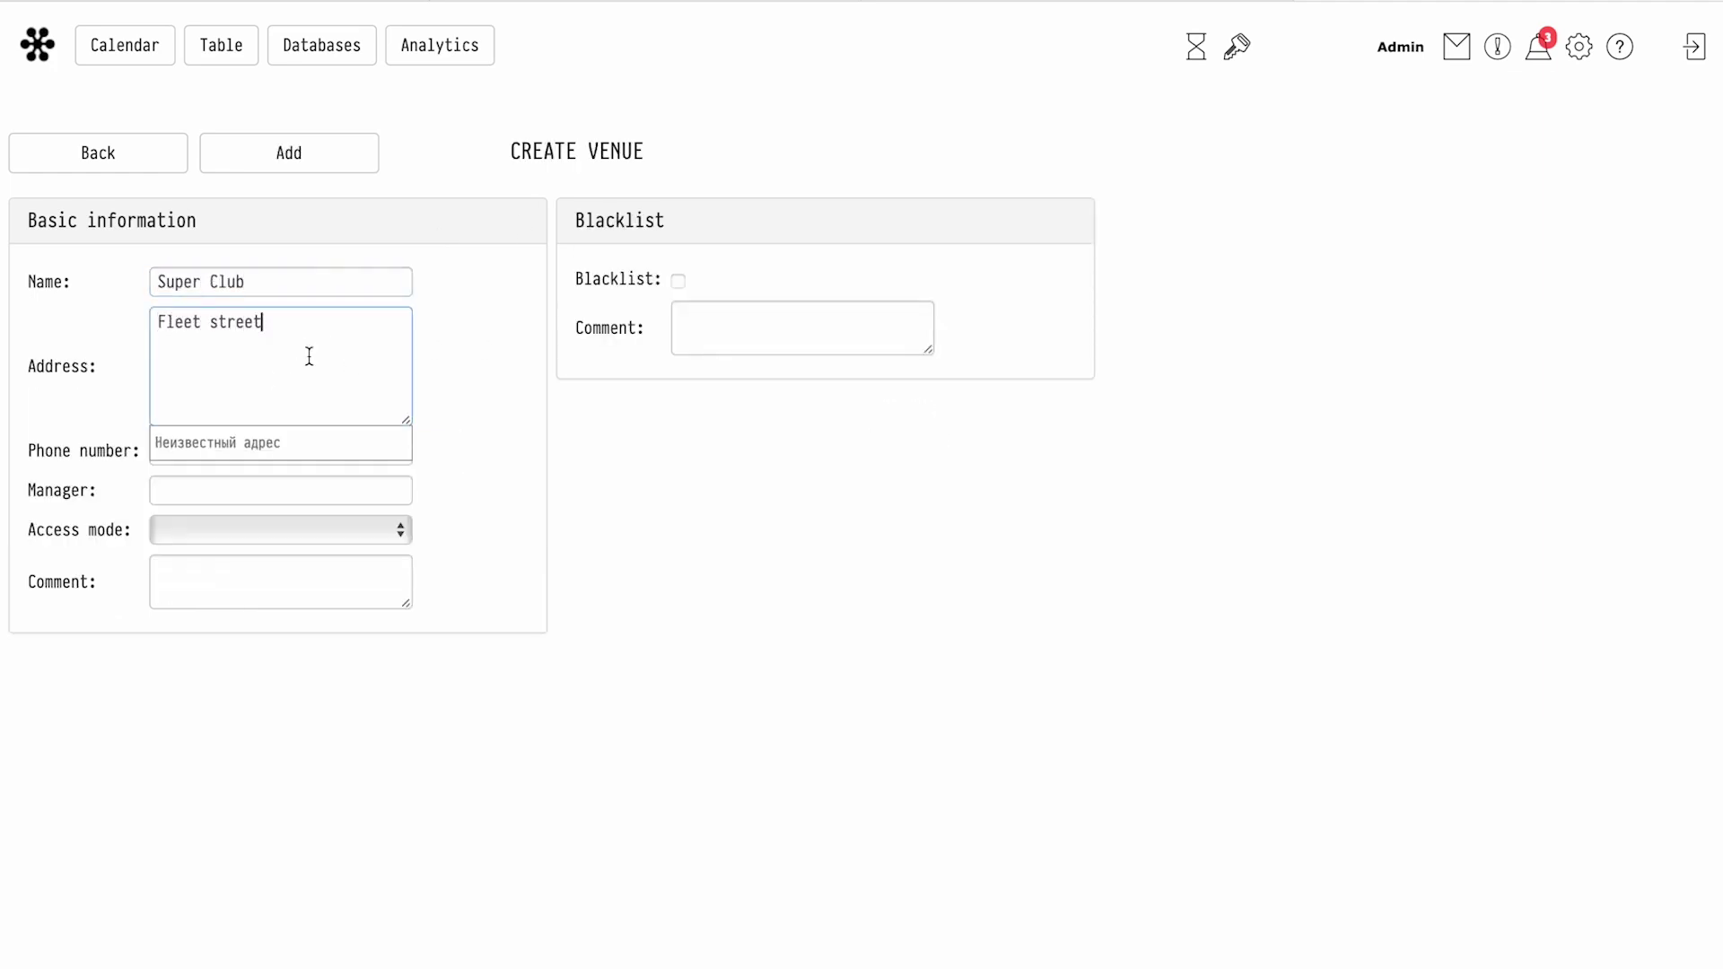
pyautogui.click(475, 434)
pyautogui.click(258, 450)
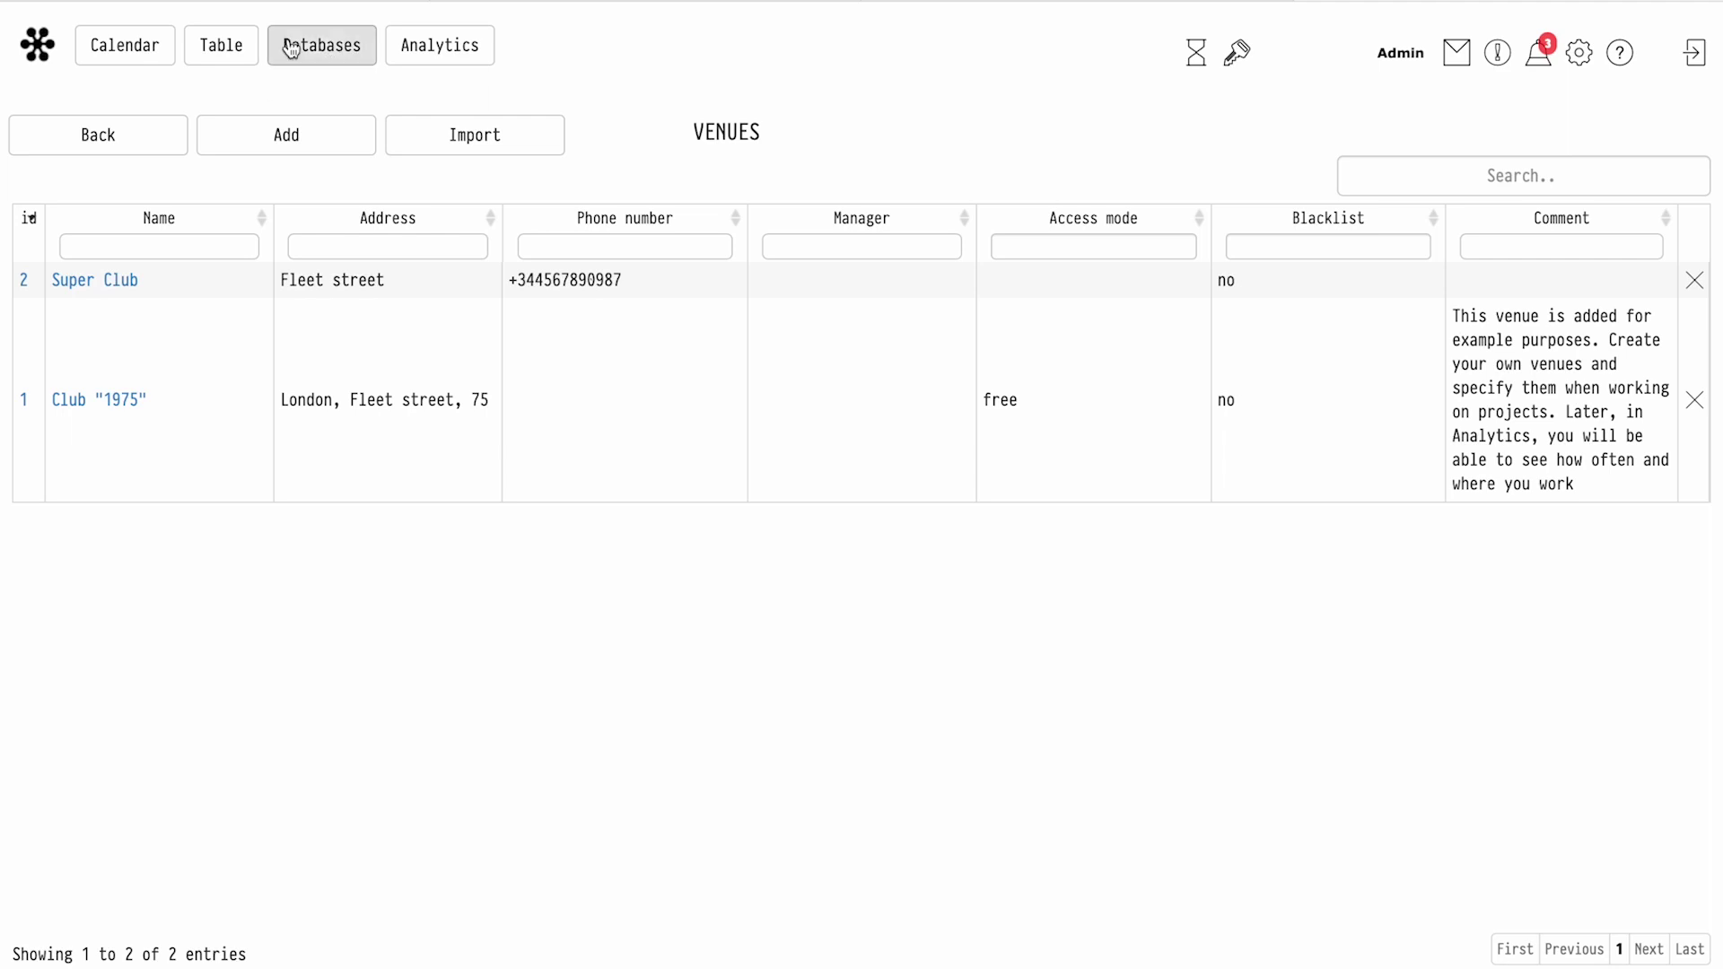
# Open the Transport database and start adding a new vehicle
pyautogui.click(321, 46)
pyautogui.click(329, 213)
pyautogui.click(266, 134)
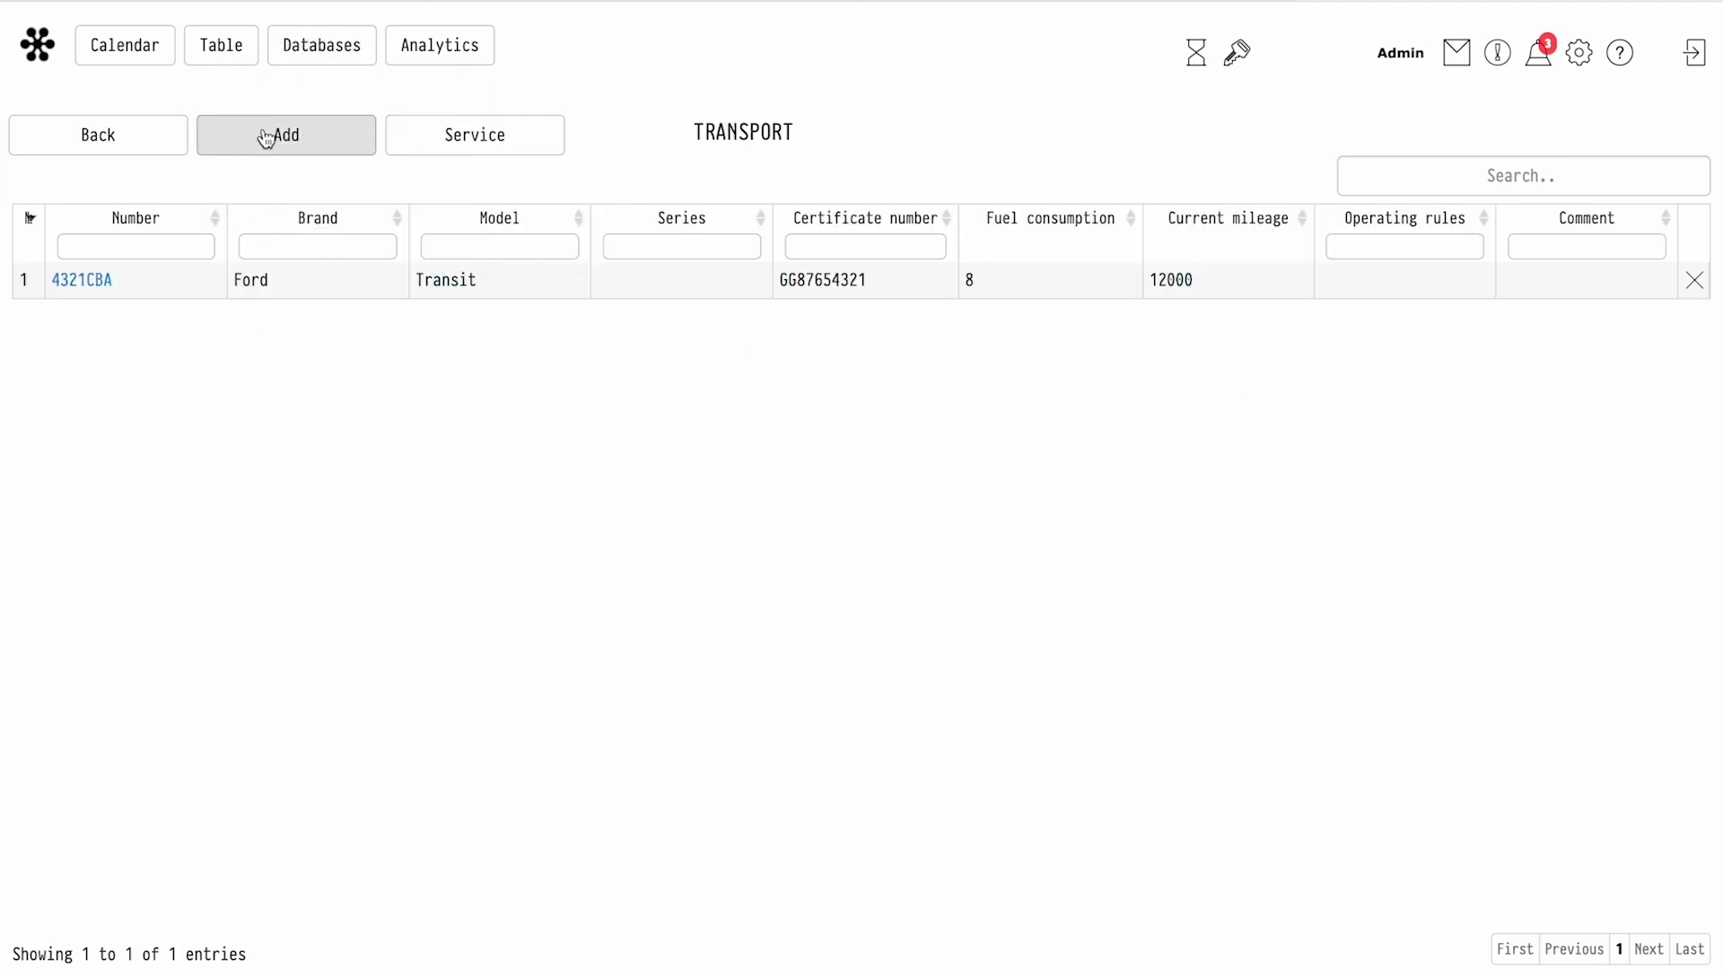
# Register a Ford Transit vehicle with its plate number, fuel consumption 10 and mileage 149654
pyautogui.write('A7893SDF')
pyautogui.click(243, 311)
pyautogui.write('Ford')
pyautogui.press('Tab')
pyautogui.write('Transit')
pyautogui.click(816, 281)
pyautogui.write('10')
pyautogui.press('Tab')
pyautogui.write('149654')
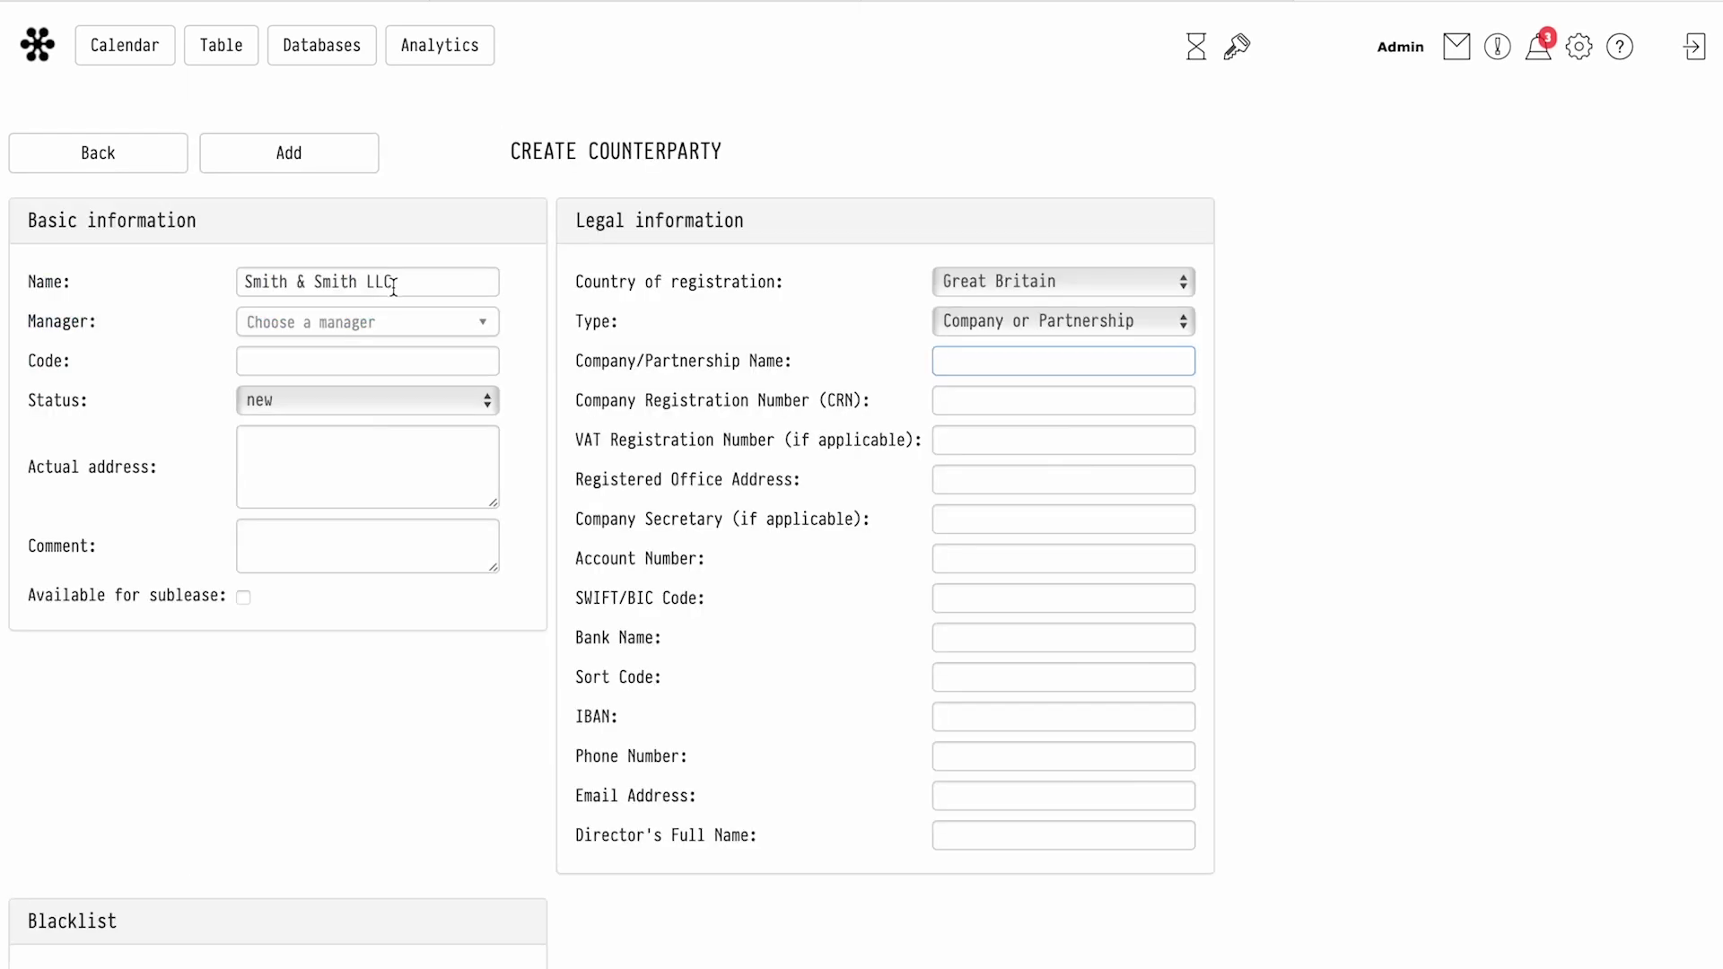
# Enter Smith & Smith LLC's registration number, VAT number and registered office address
pyautogui.click(977, 400)
pyautogui.press('Tab')
pyautogui.click(1008, 481)
pyautogui.press('Down')
pyautogui.press('Return')
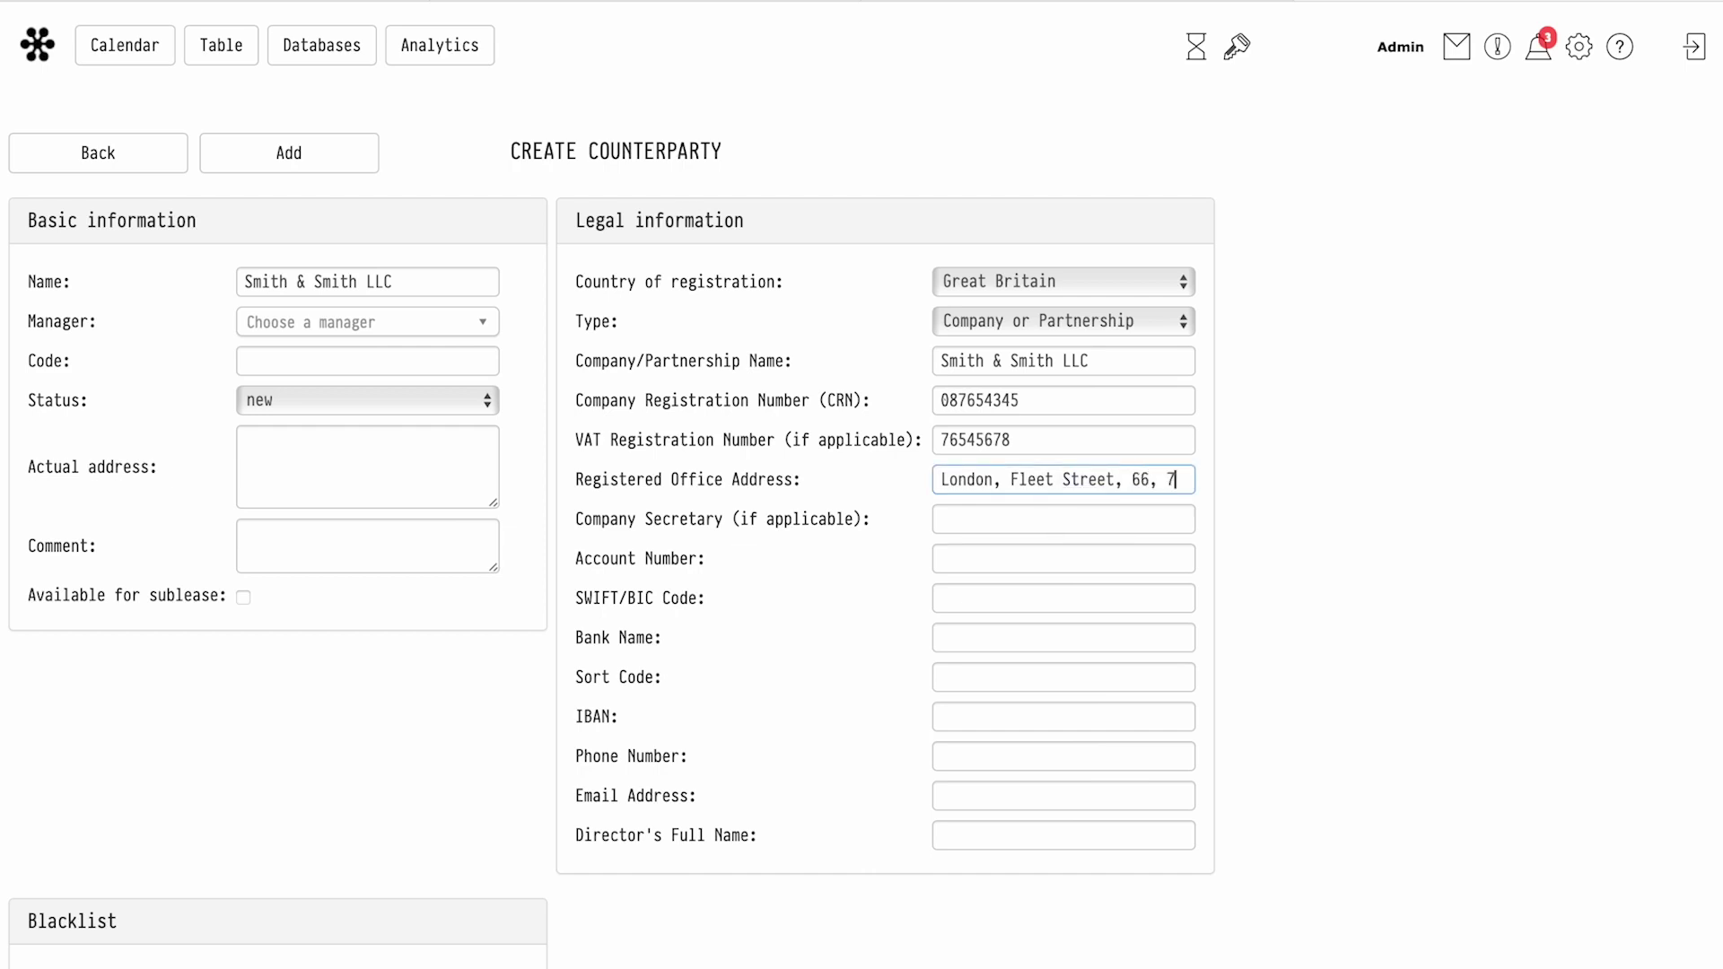
# Create My Company Branch, registered in Great Britain as a Company or Partnership
pyautogui.click(347, 280)
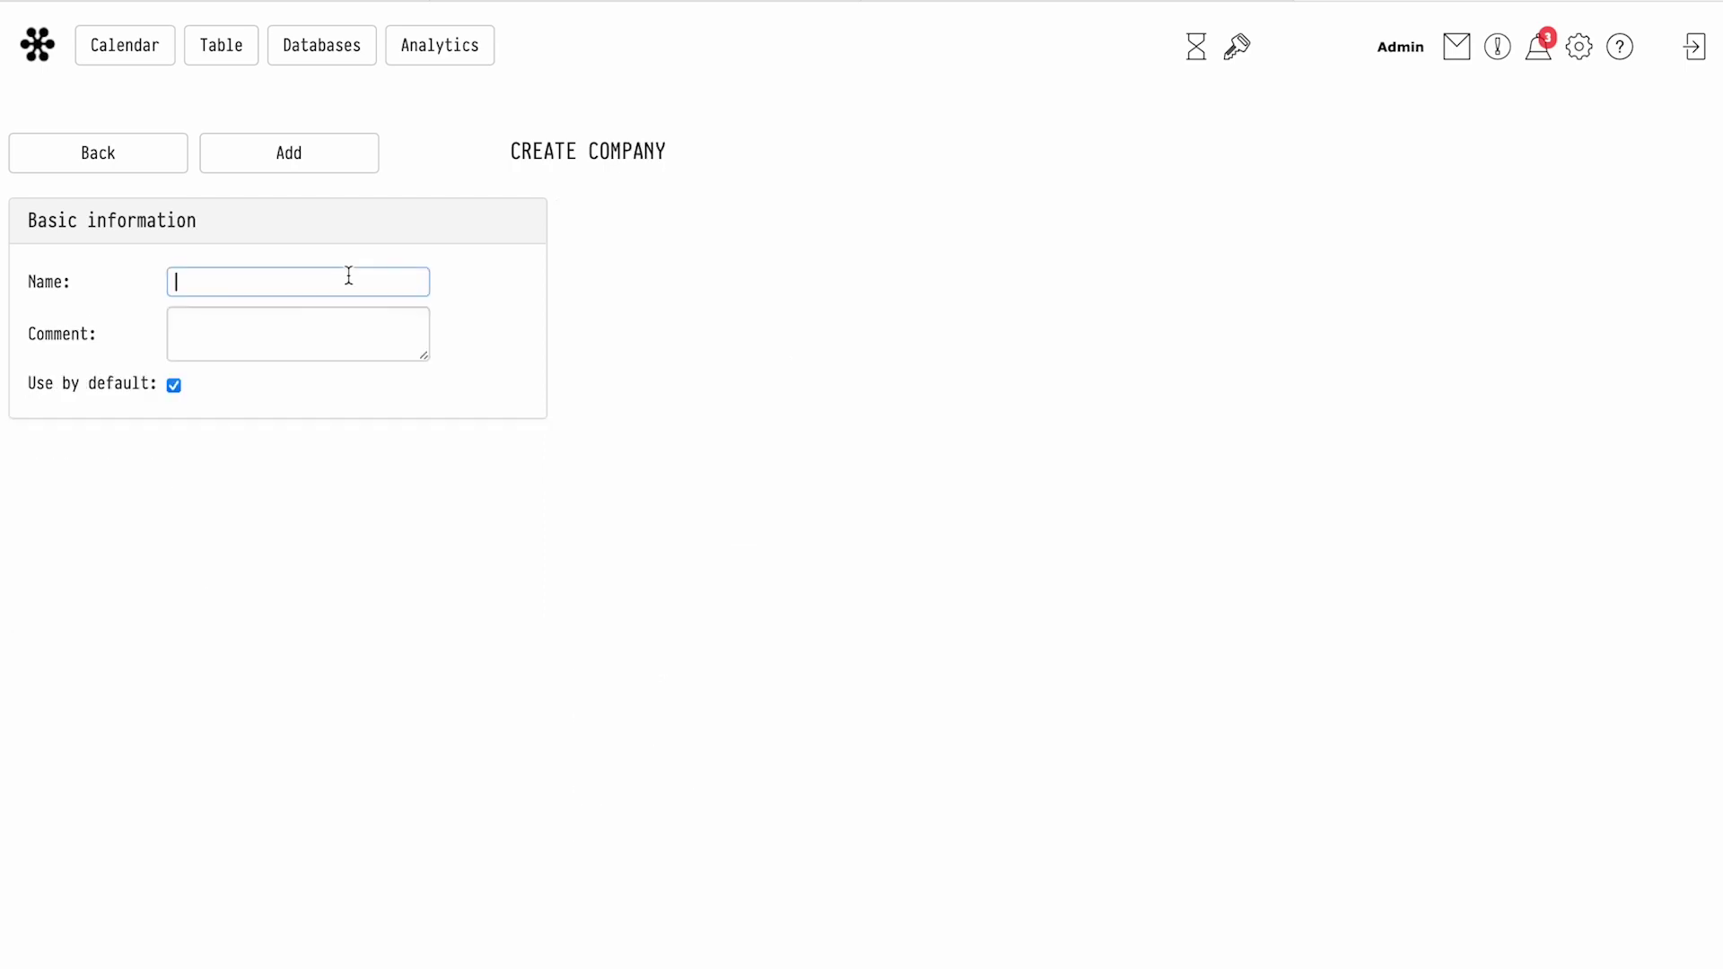
pyautogui.write('My Company Branch')
pyautogui.click(289, 153)
pyautogui.click(1063, 281)
pyautogui.click(989, 326)
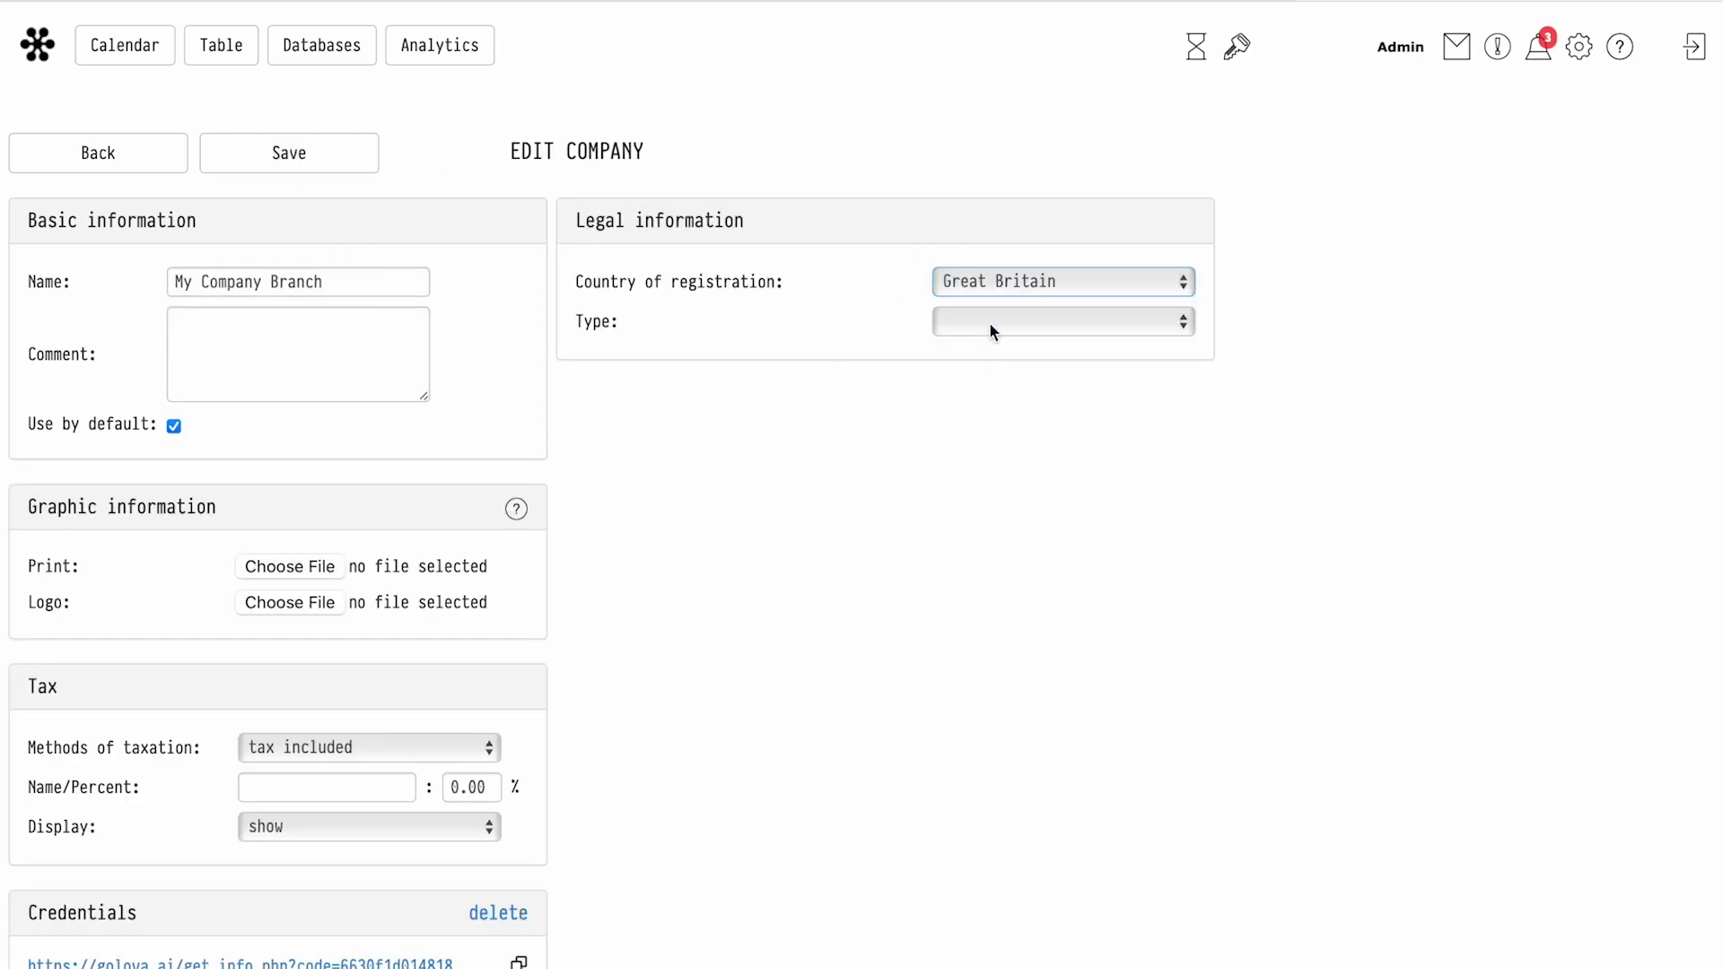
pyautogui.click(989, 322)
pyautogui.click(987, 375)
# Copy the company name into the Company/Partnership Name field
pyautogui.tripleClick(375, 281)
pyautogui.hotkey('ctrl', 'c')
pyautogui.click(951, 360)
pyautogui.hotkey('ctrl', 'v')
pyautogui.click(981, 479)
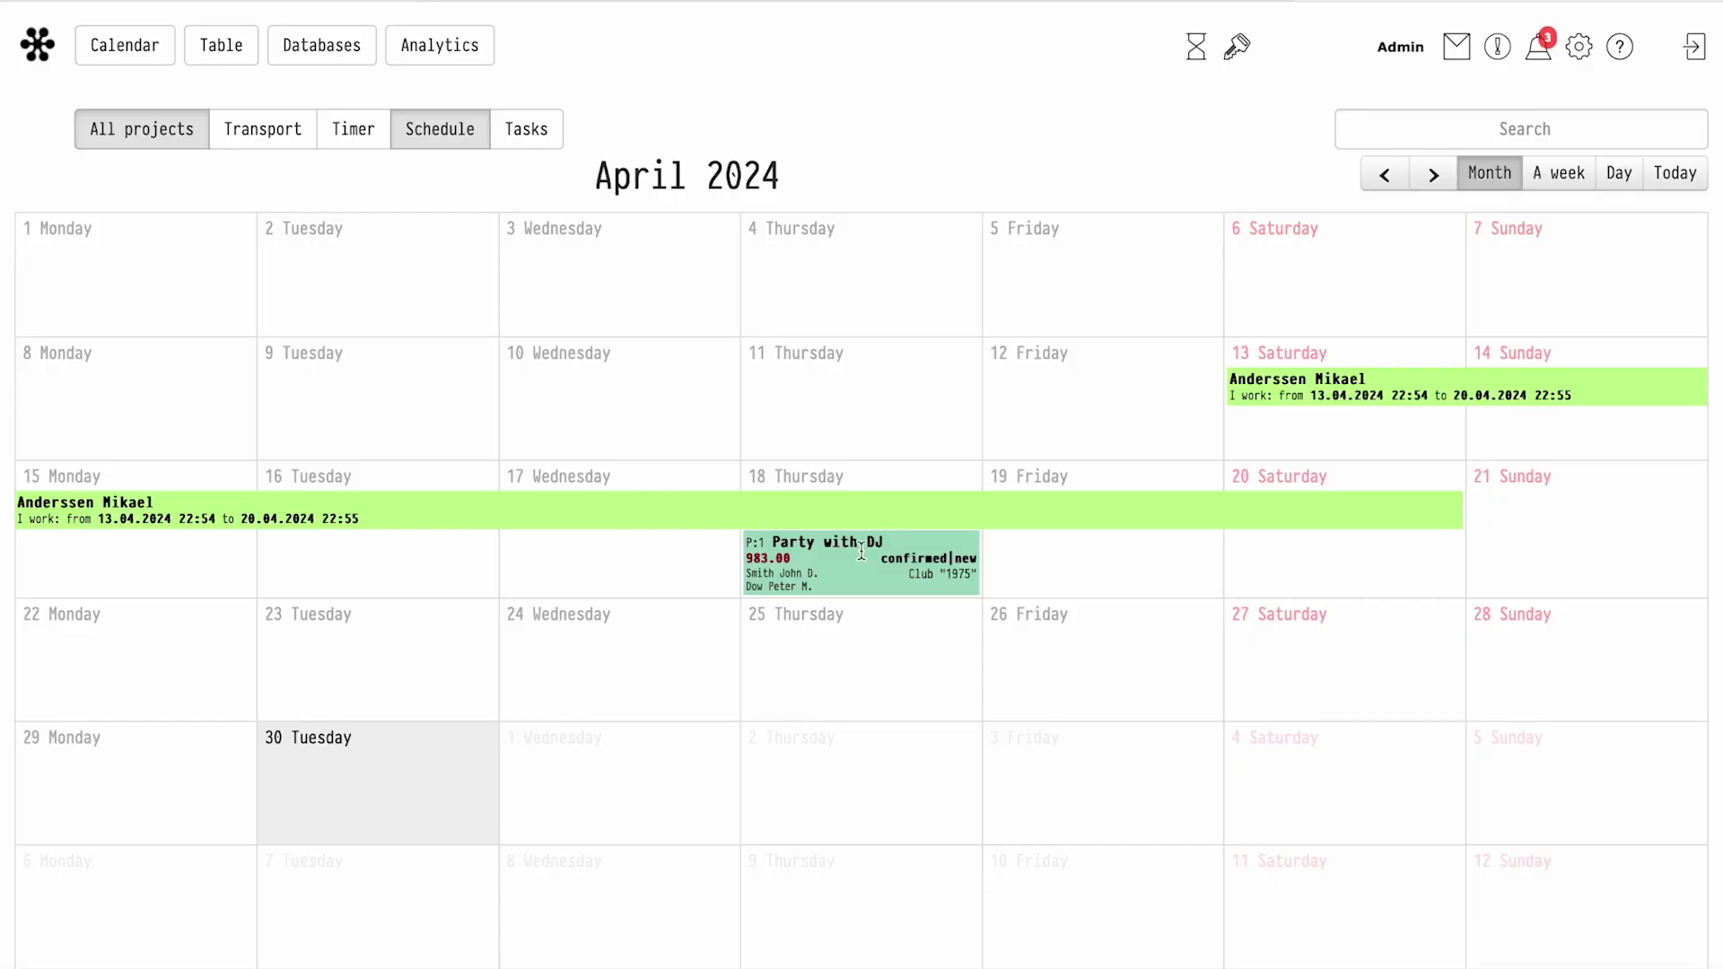
# Create a new project on 30 April
pyautogui.rightClick(374, 774)
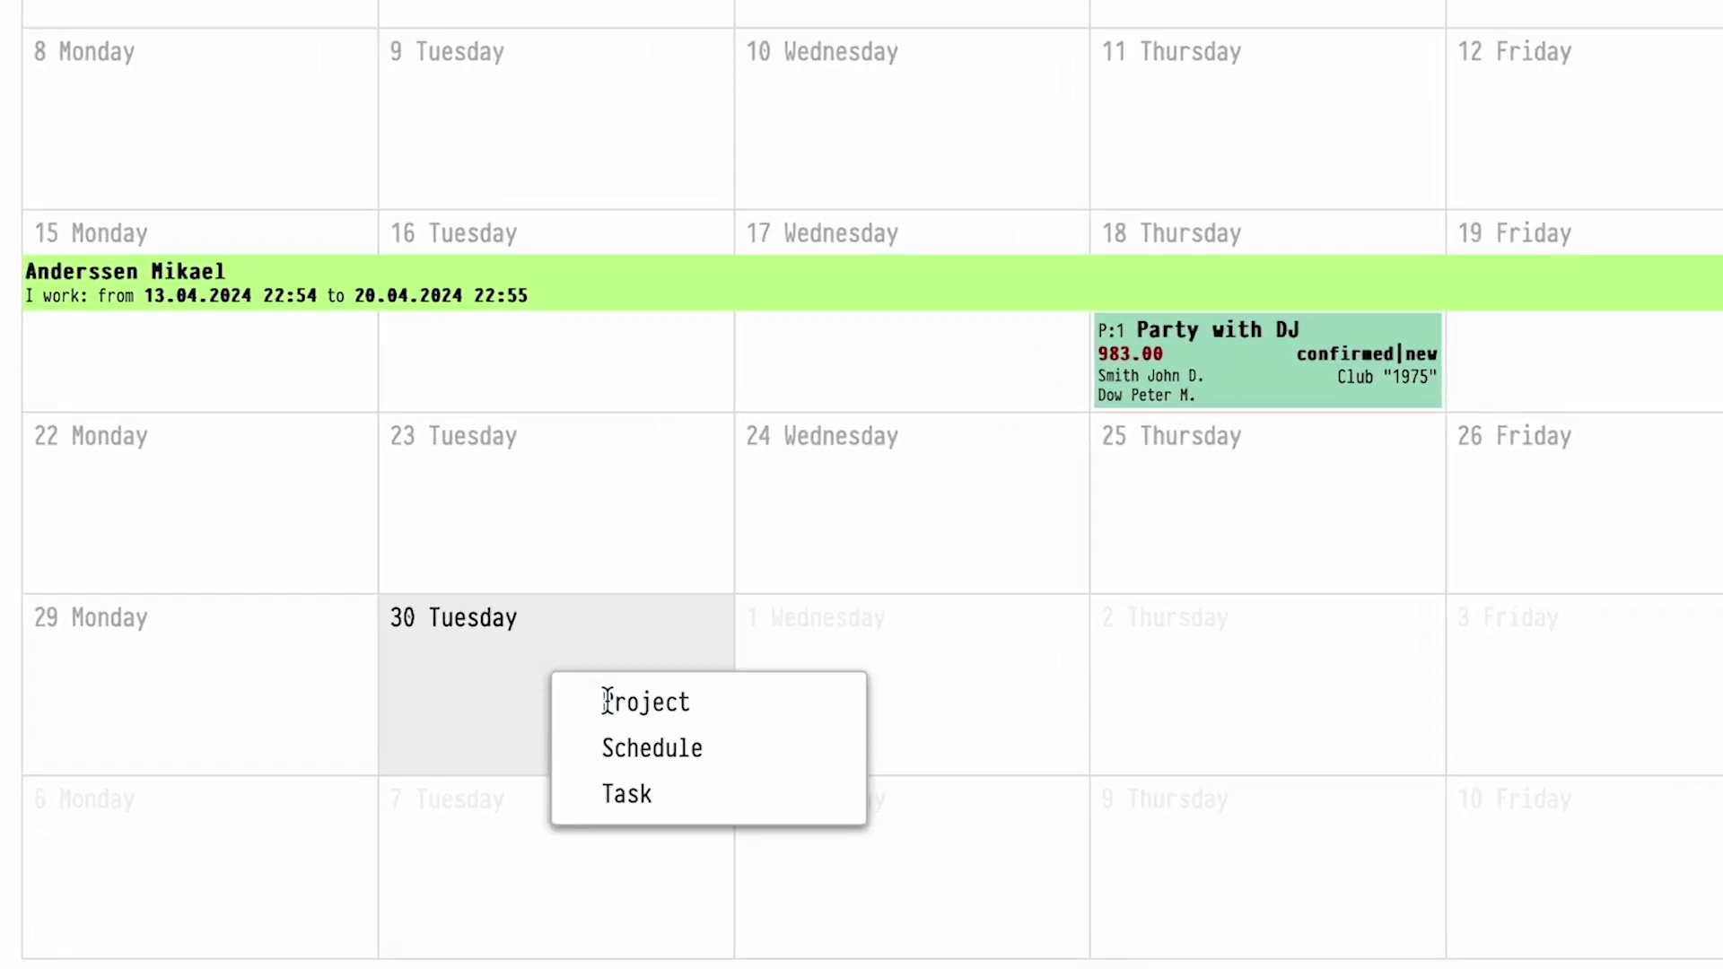
pyautogui.click(607, 701)
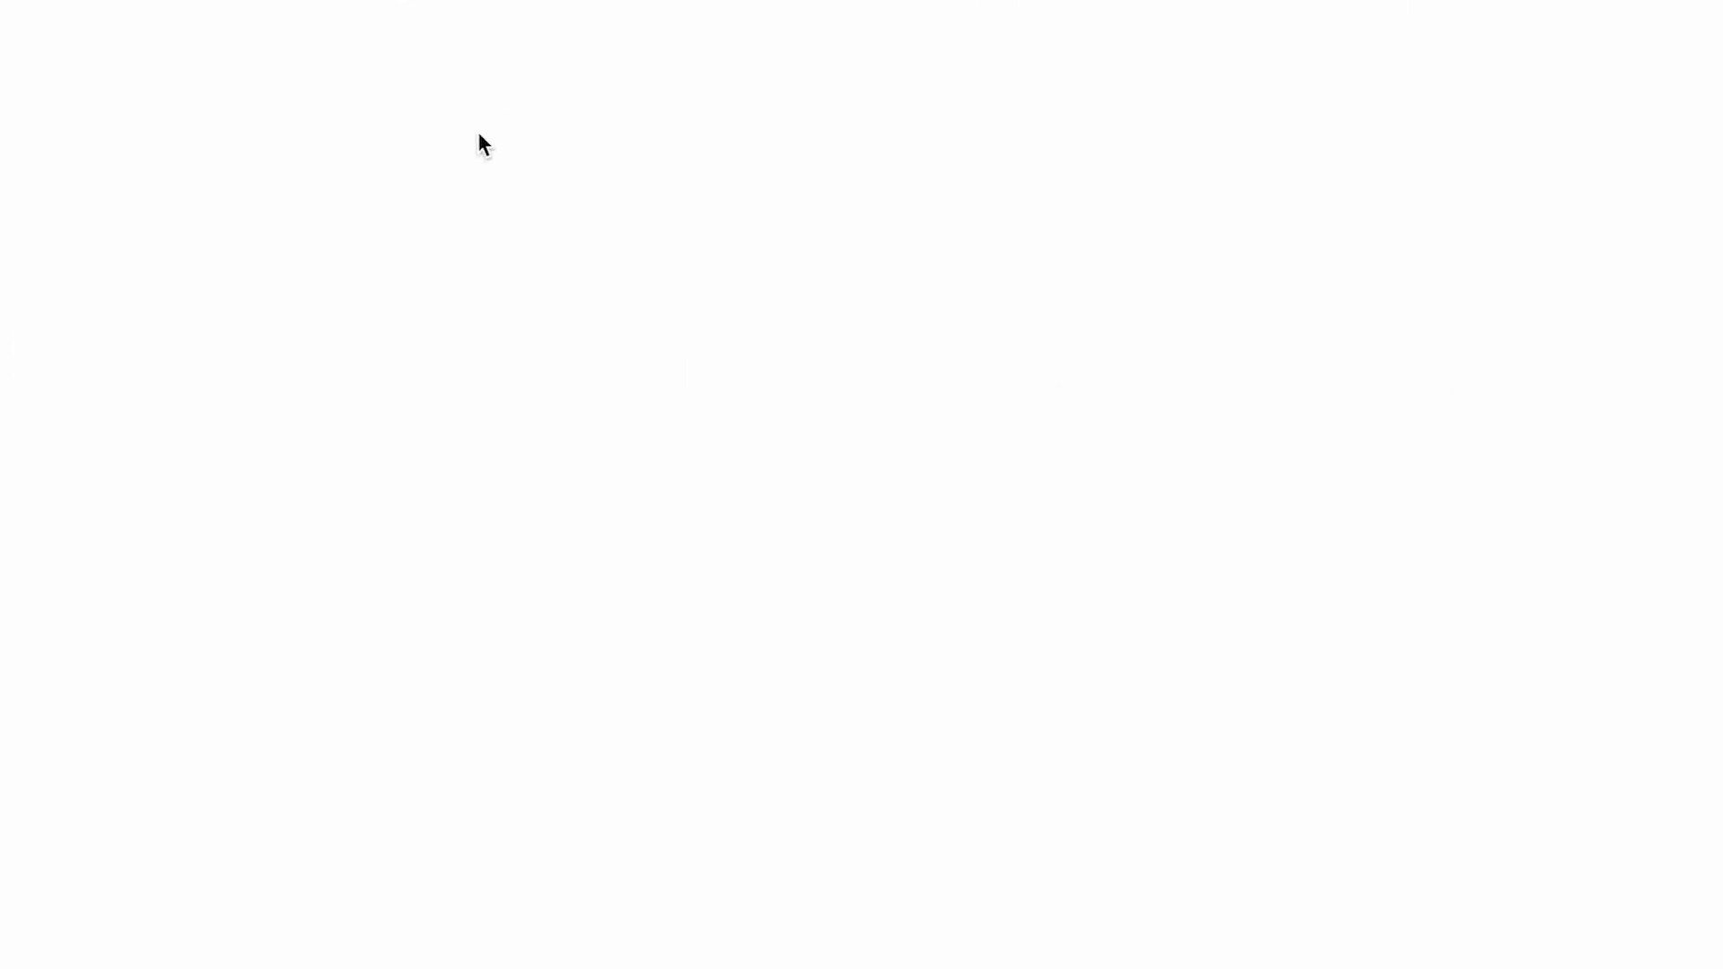
pyautogui.click(261, 368)
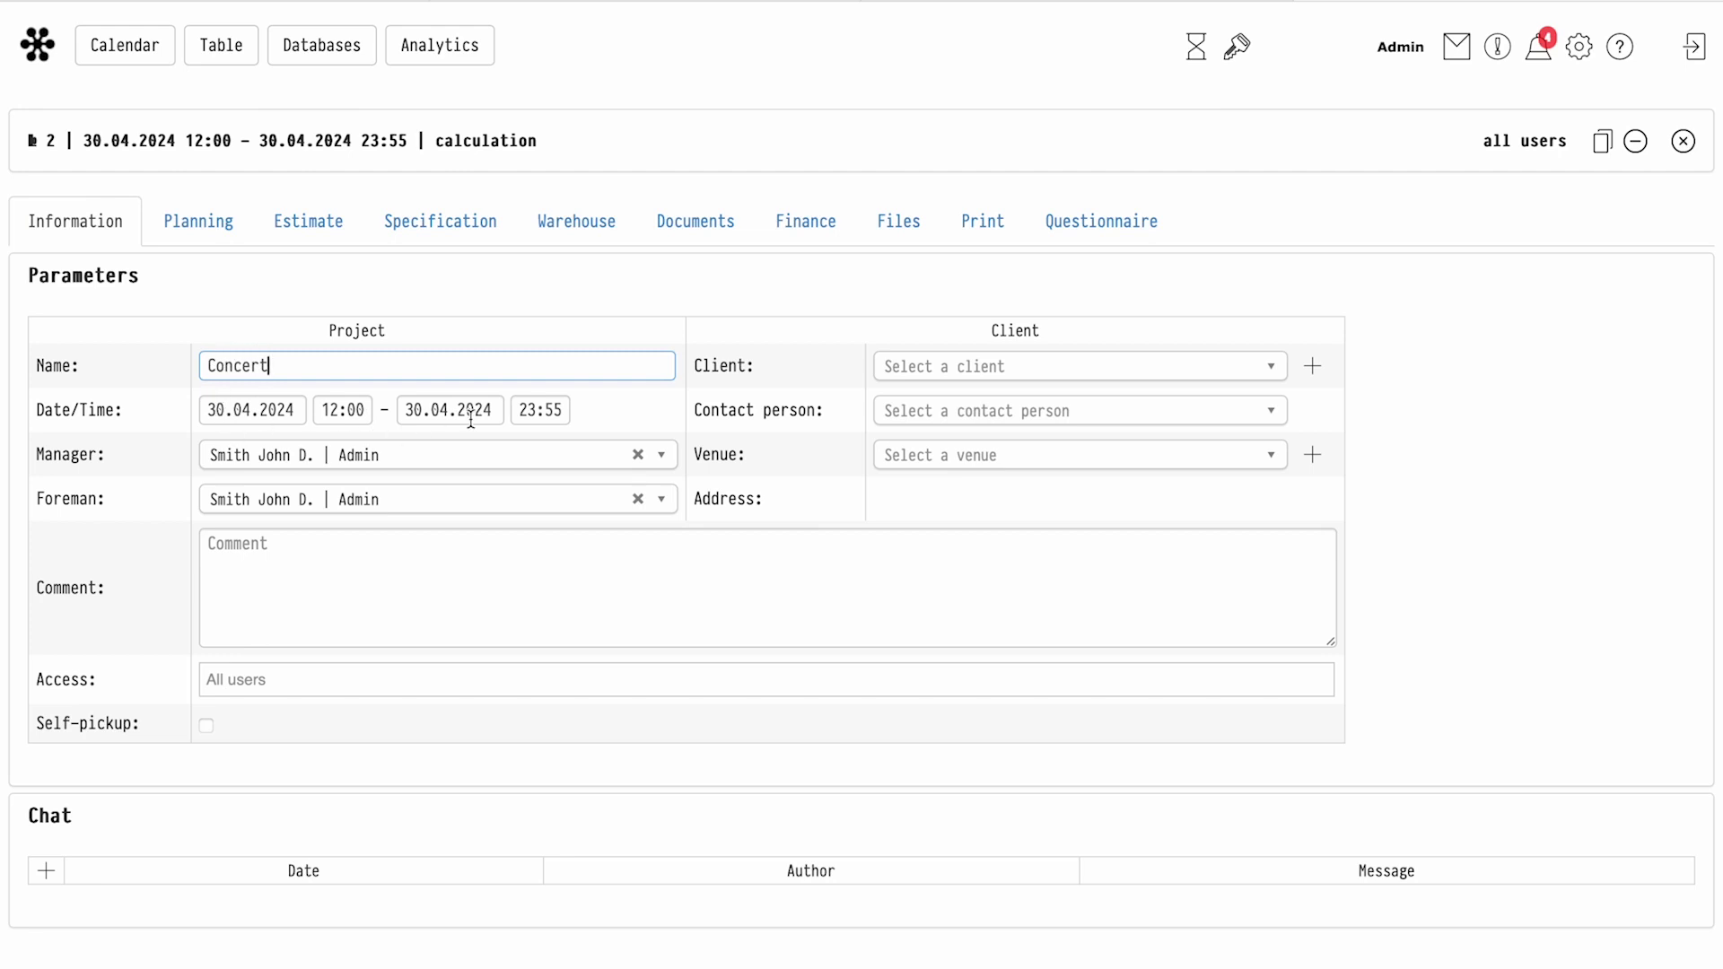
# Set the client to The Client and the venue to Super Club, then go to the estimate
pyautogui.click(977, 368)
pyautogui.click(1050, 461)
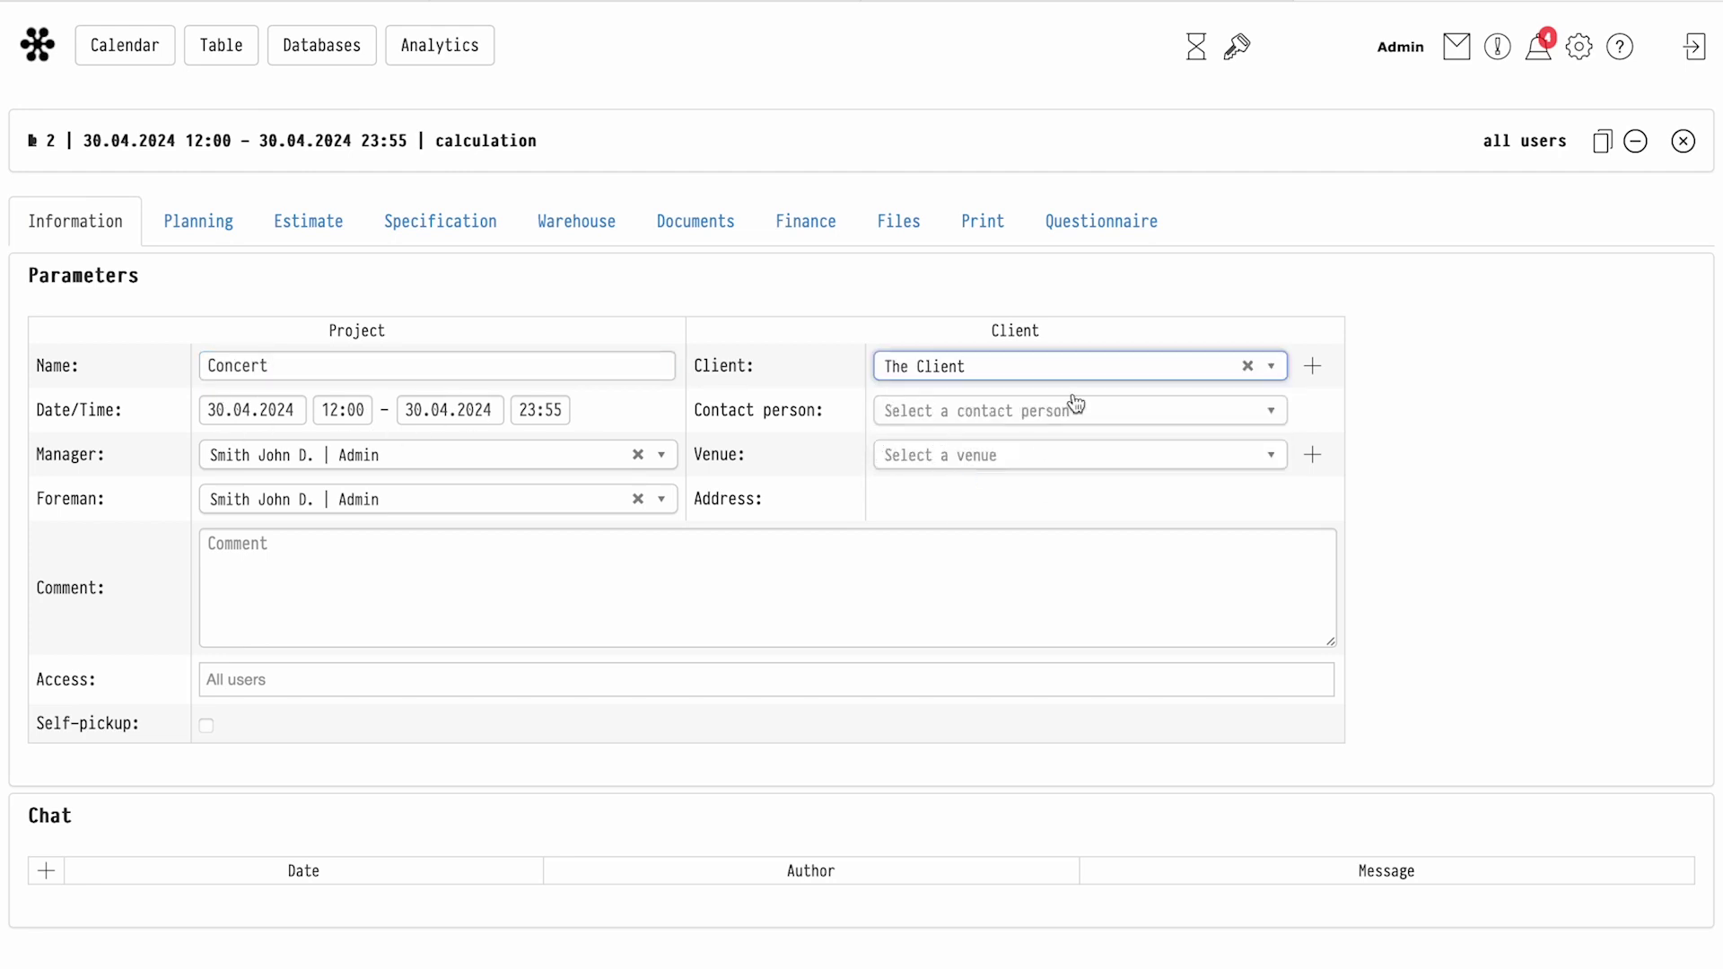
pyautogui.click(961, 455)
pyautogui.click(938, 555)
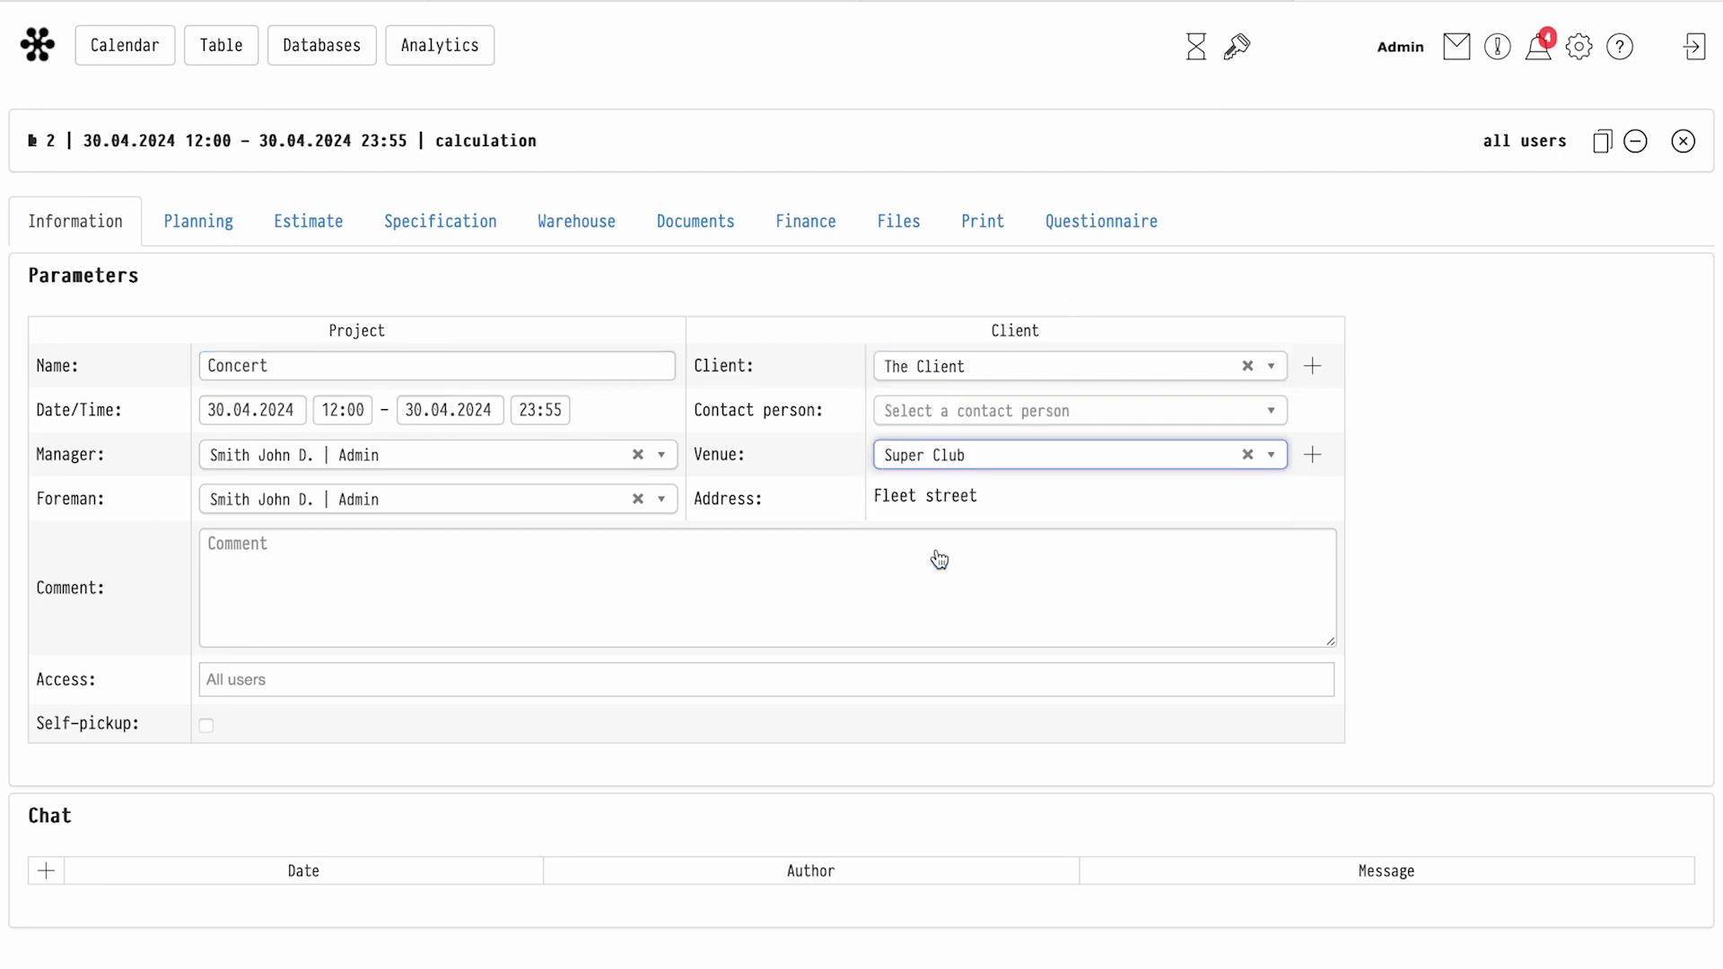
pyautogui.click(310, 229)
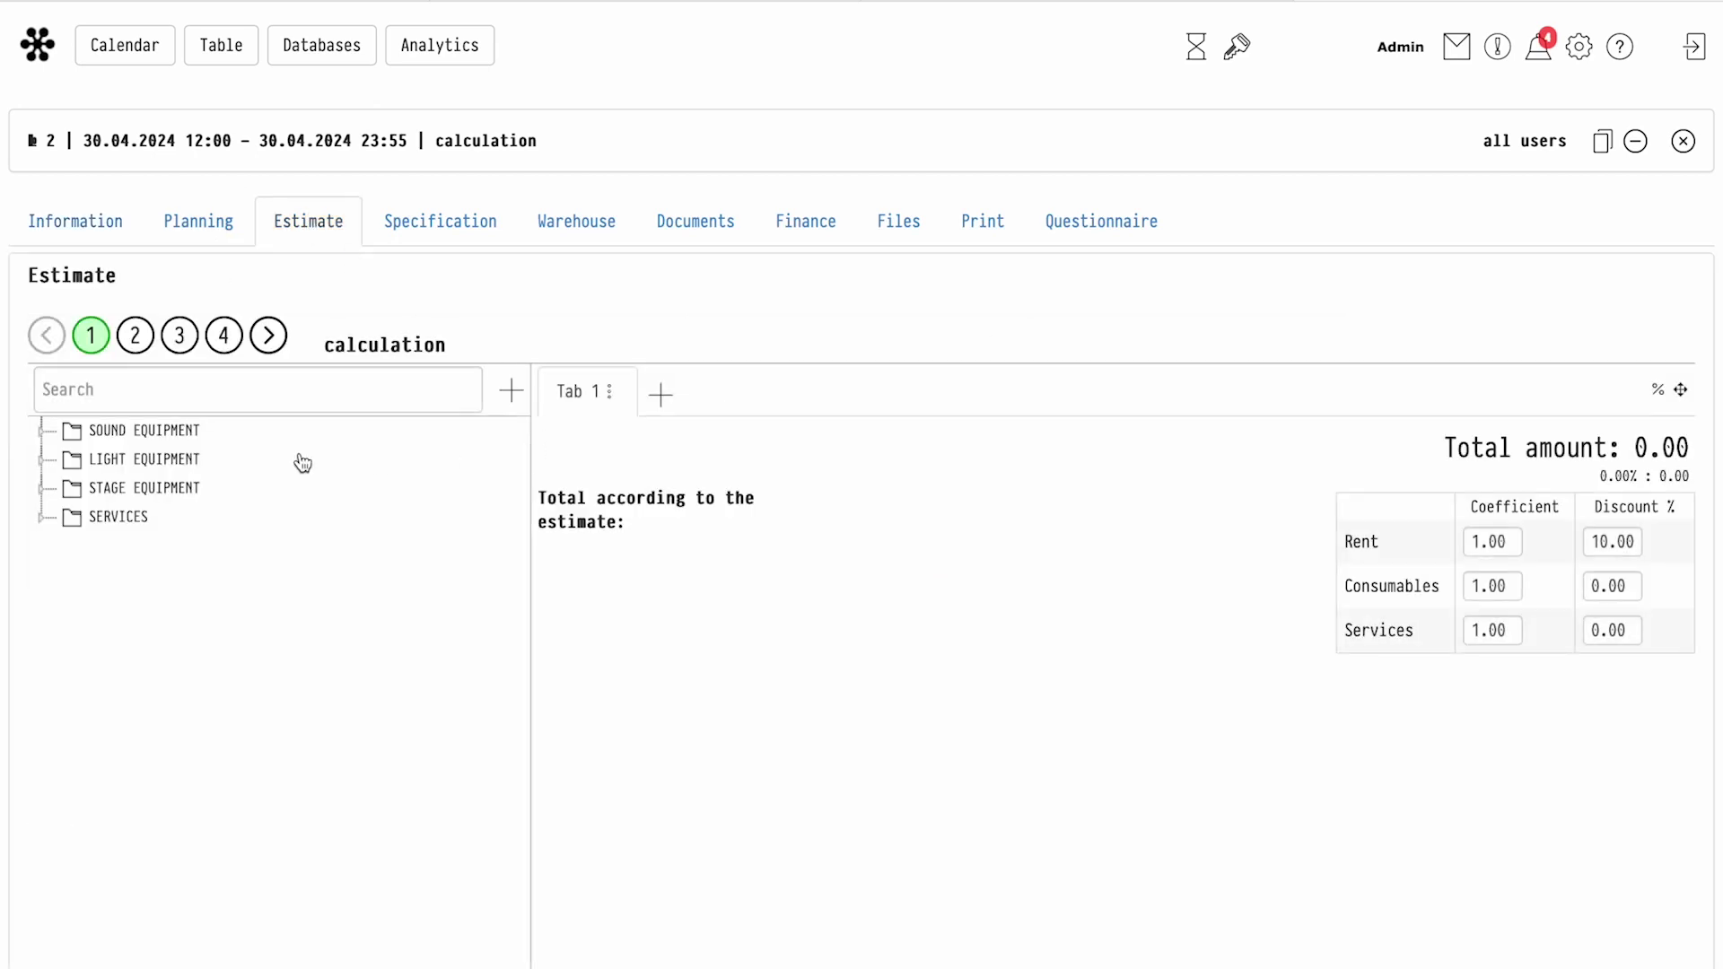
# Add the X15 HiQ loudspeaker, DJM-2000NXS digital mixer and DJ kit to the estimate
pyautogui.click(41, 431)
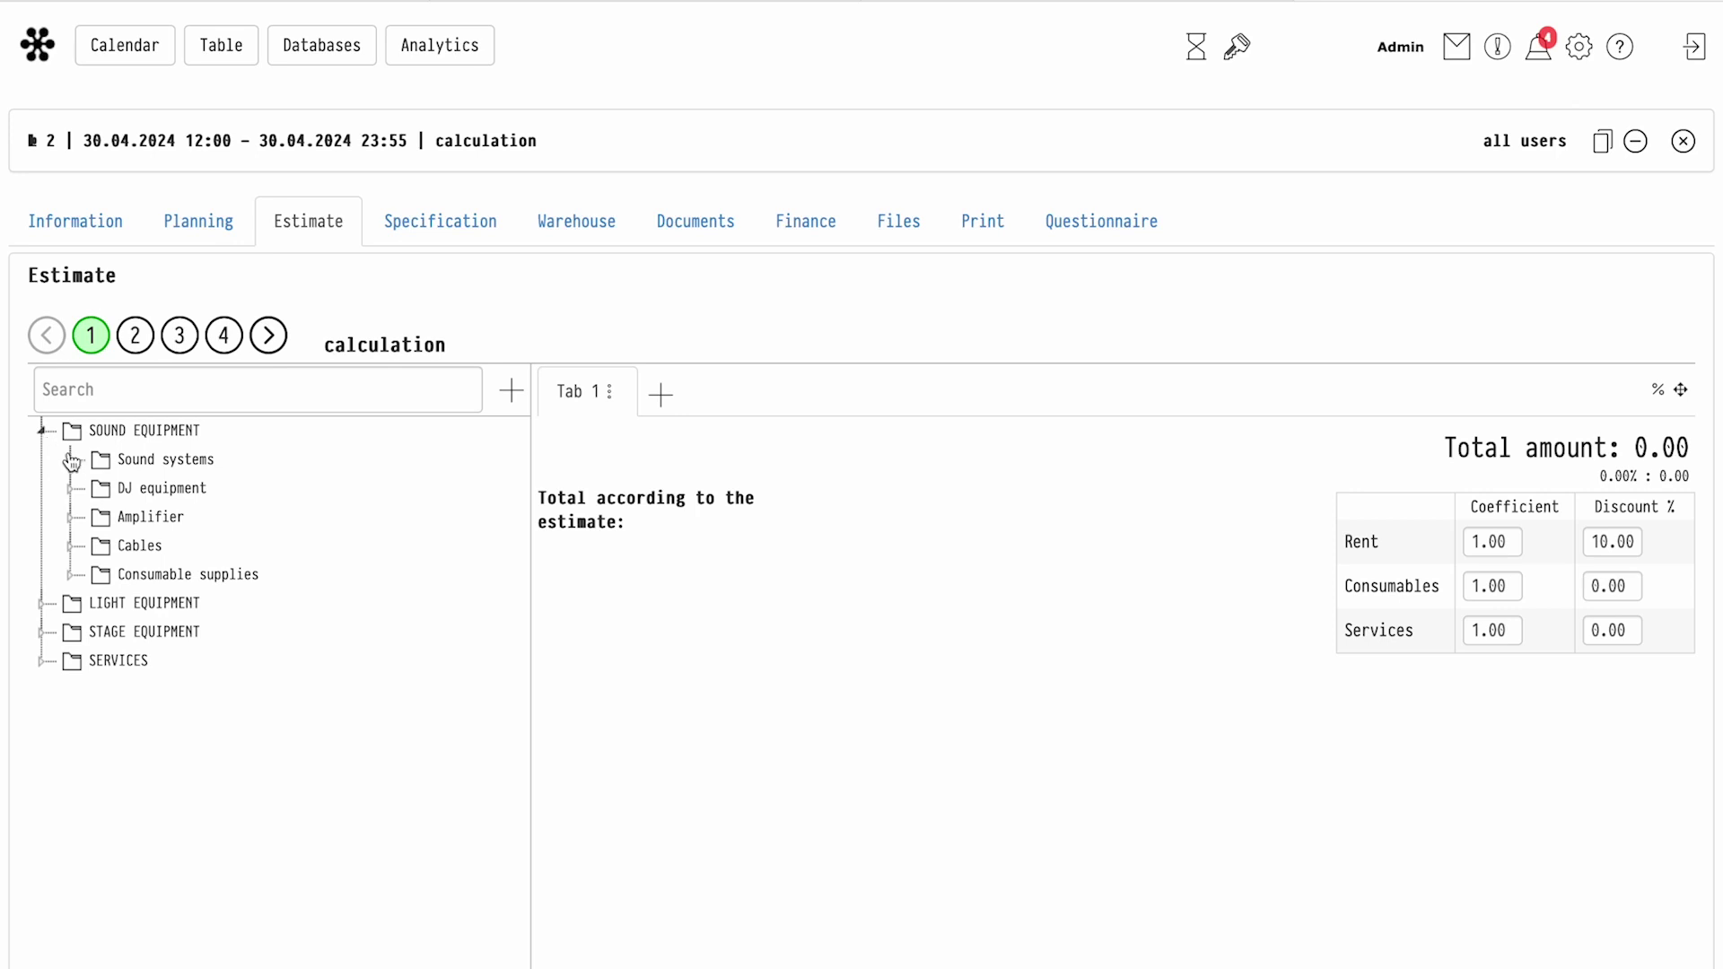
pyautogui.click(73, 462)
pyautogui.click(124, 518)
pyautogui.click(70, 551)
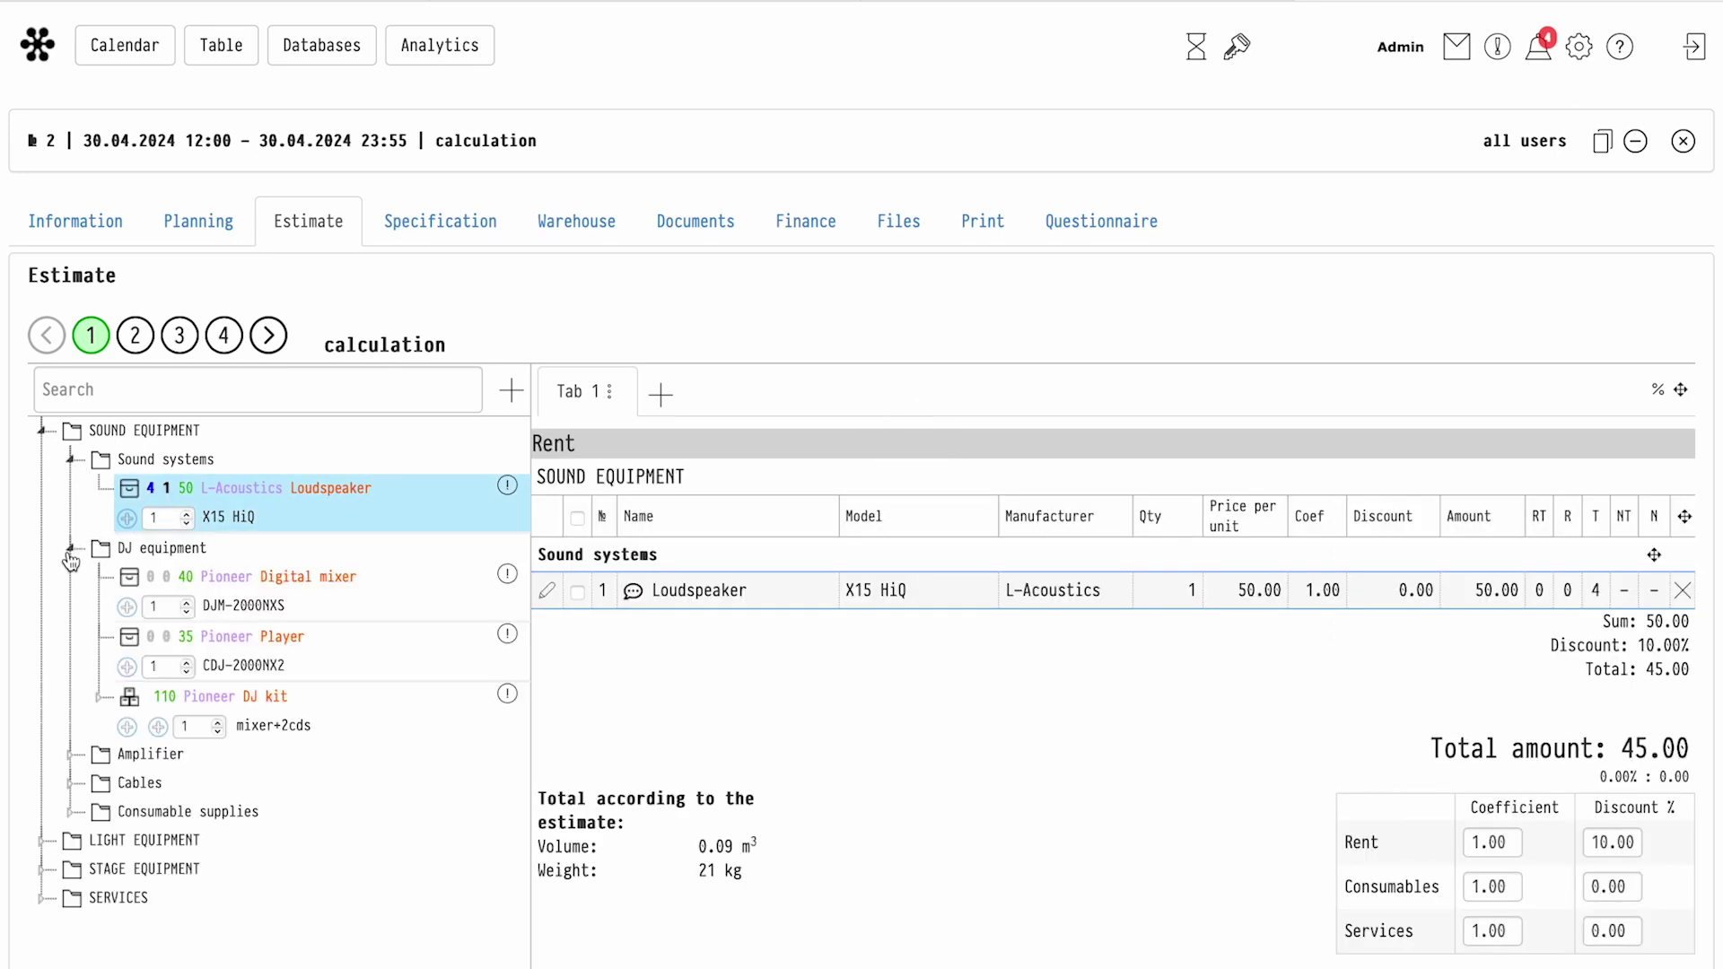
pyautogui.click(127, 606)
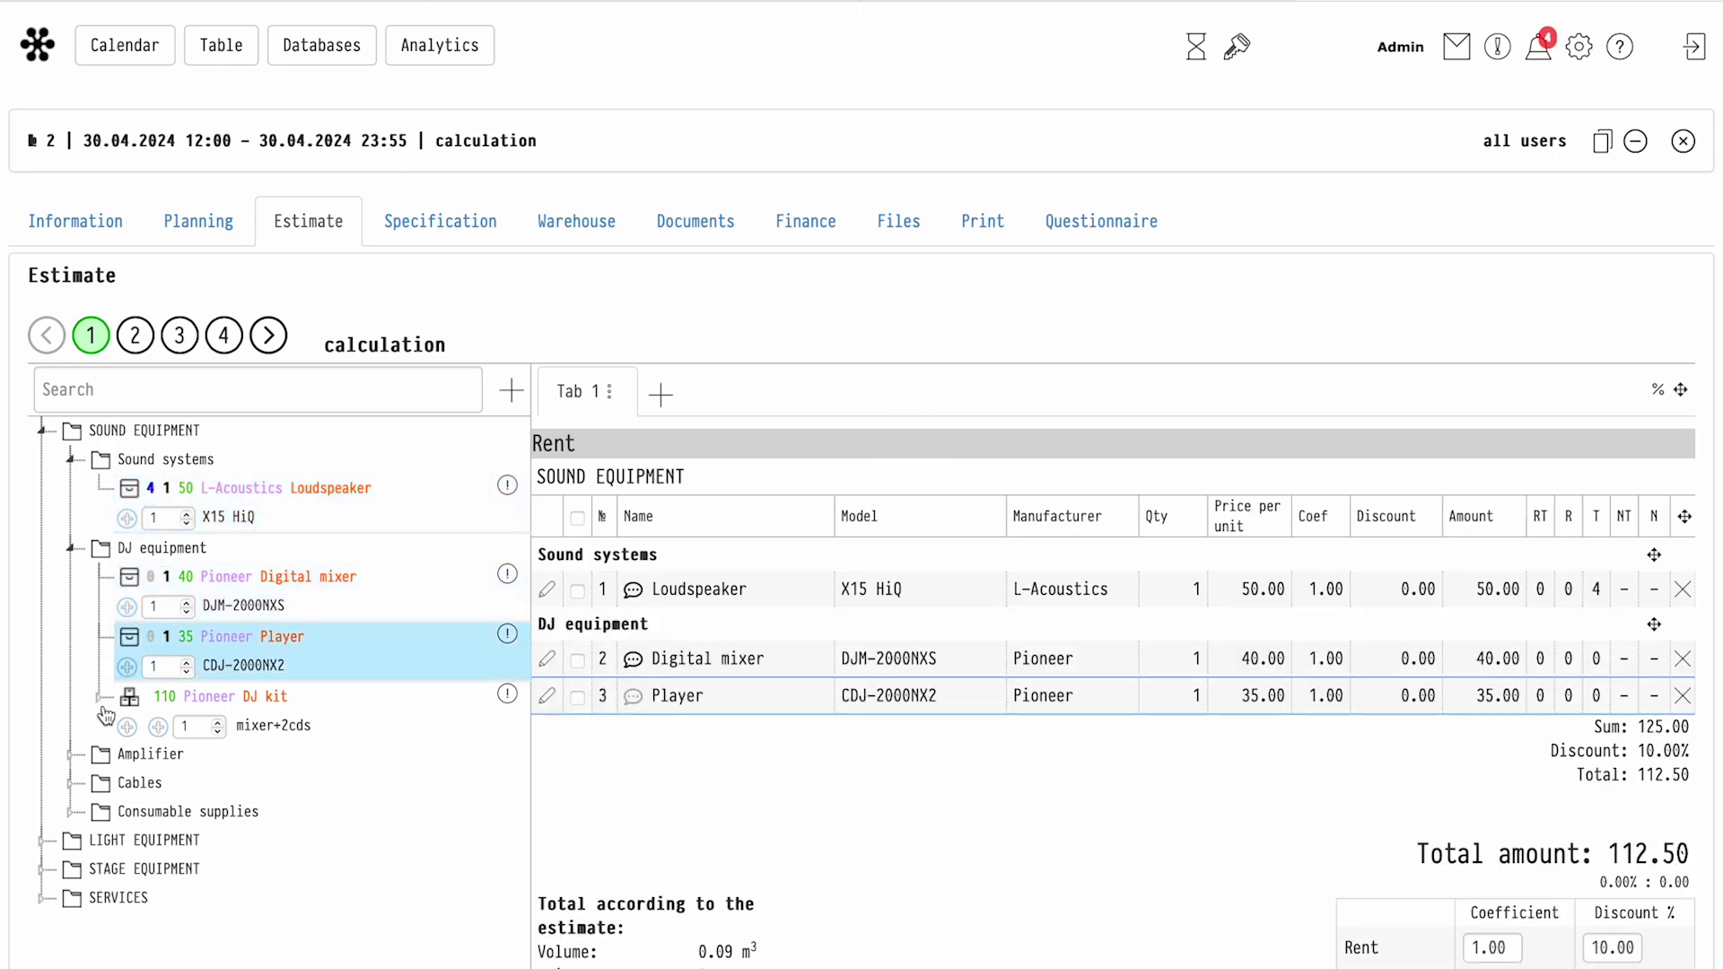
pyautogui.click(159, 727)
# Add six Spot LEDs from Light Equipment, bringing the total to 265.50
pyautogui.scroll(-1, 164, 734)
pyautogui.scroll(-1, 164, 735)
pyautogui.click(40, 641)
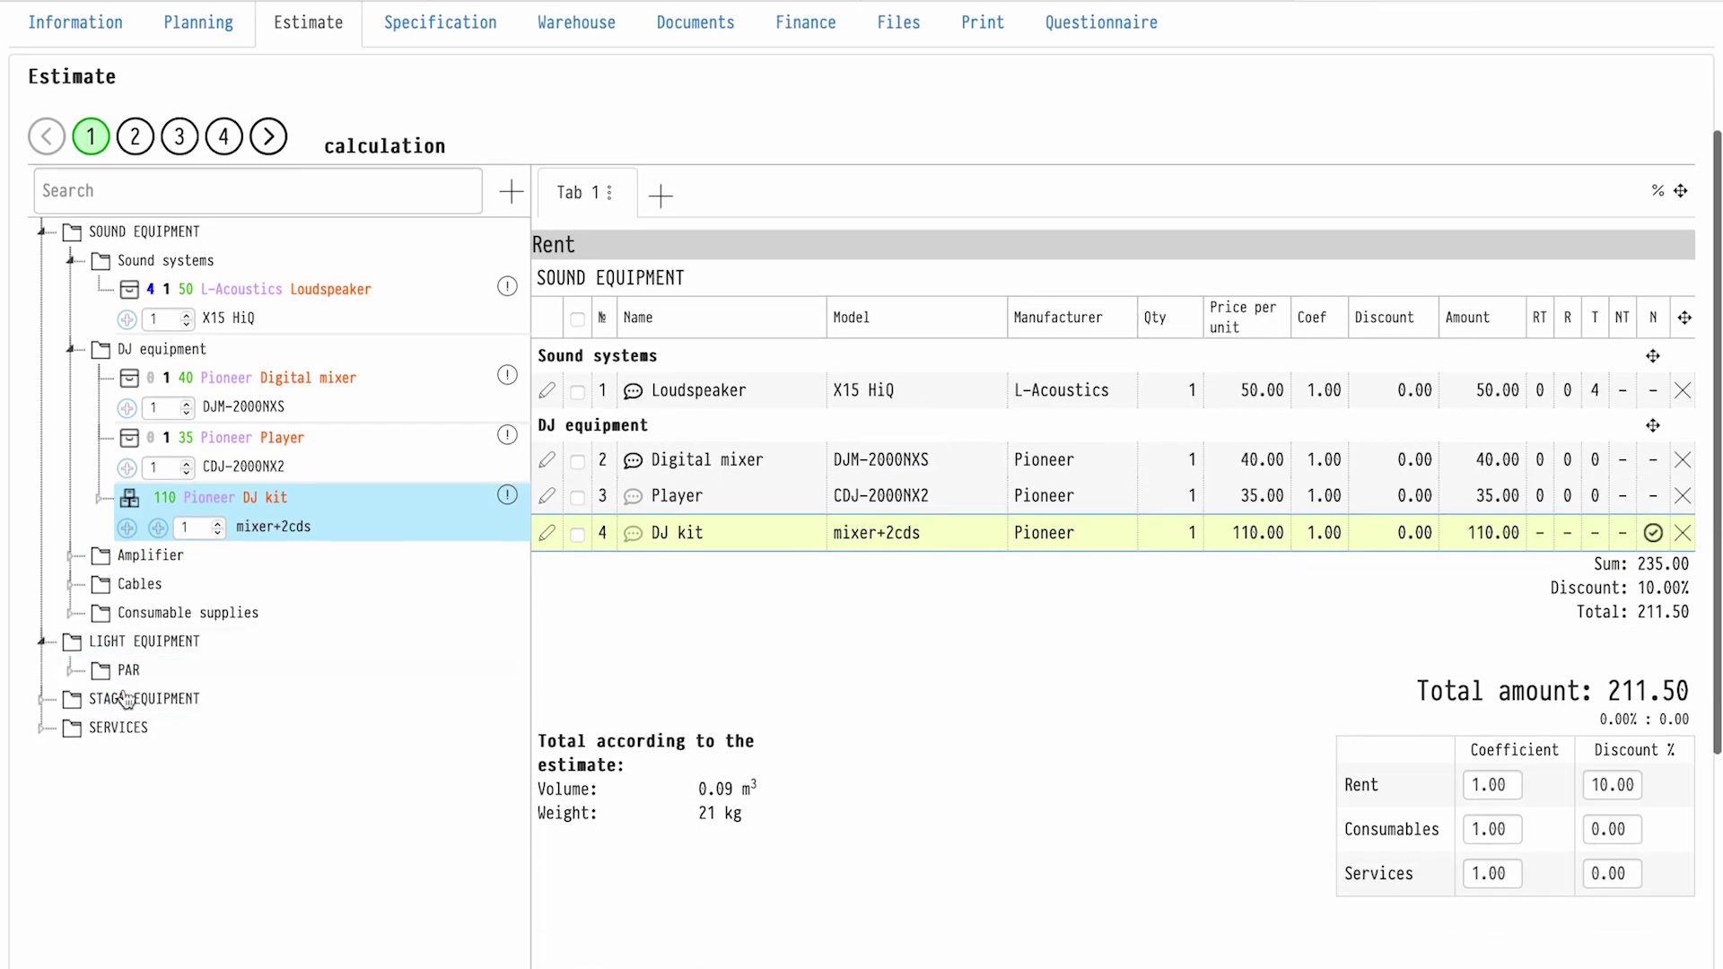
pyautogui.click(169, 729)
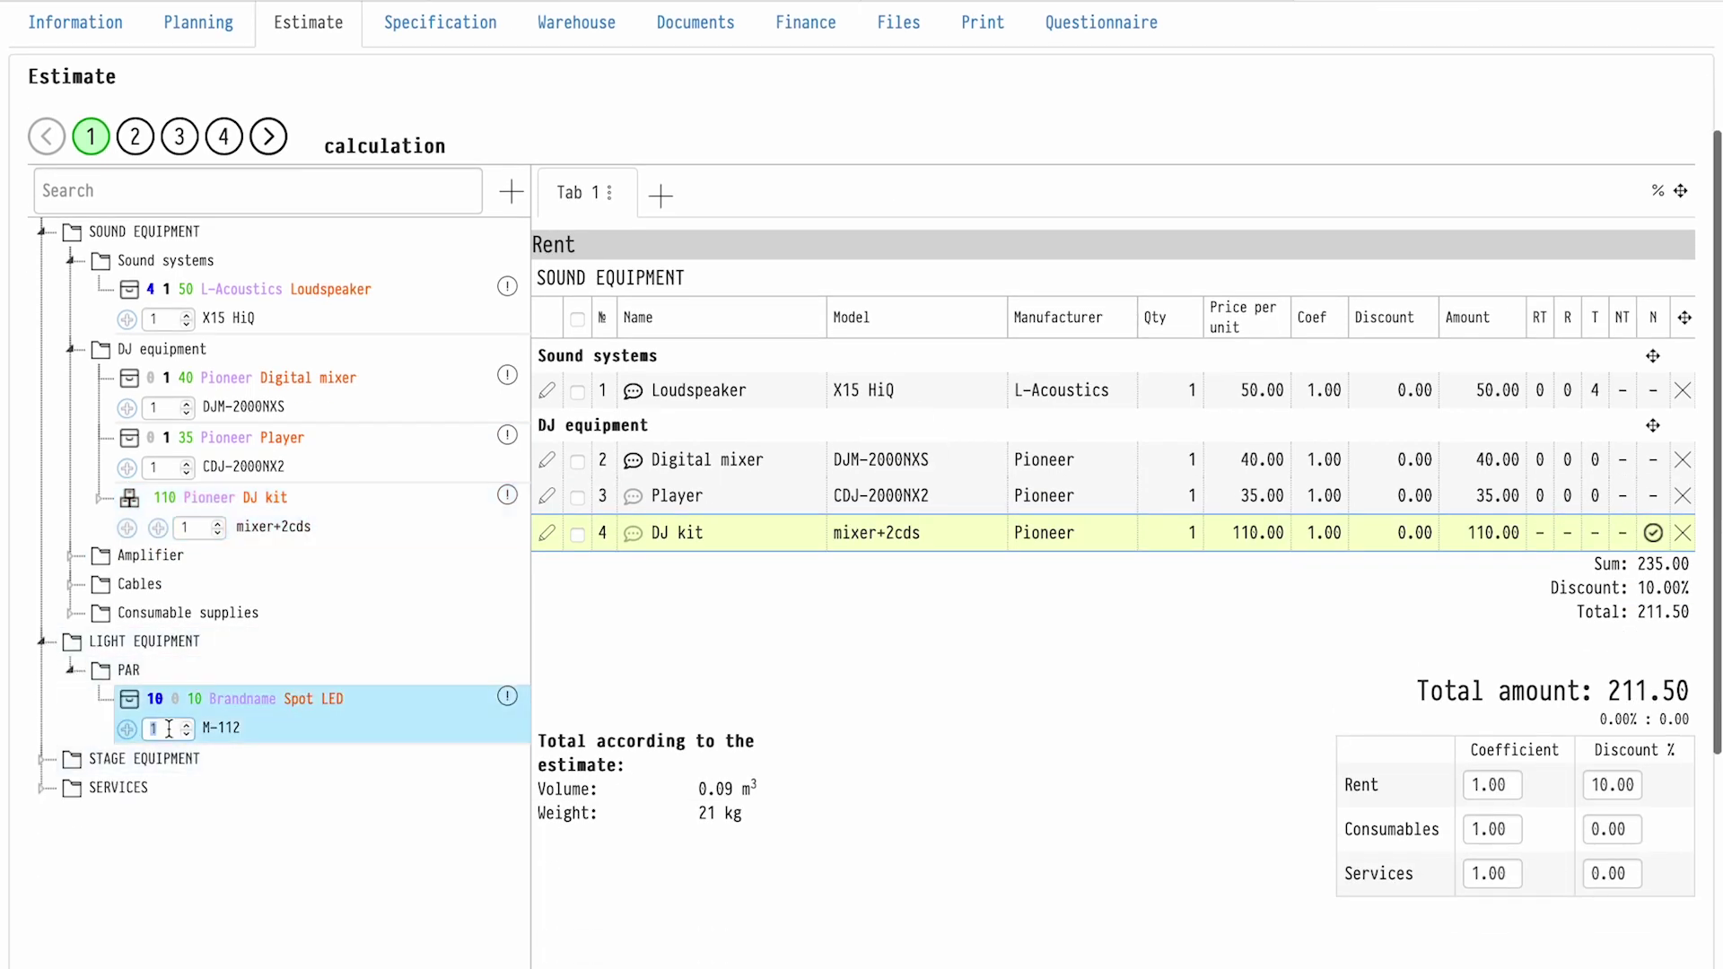
pyautogui.click(127, 729)
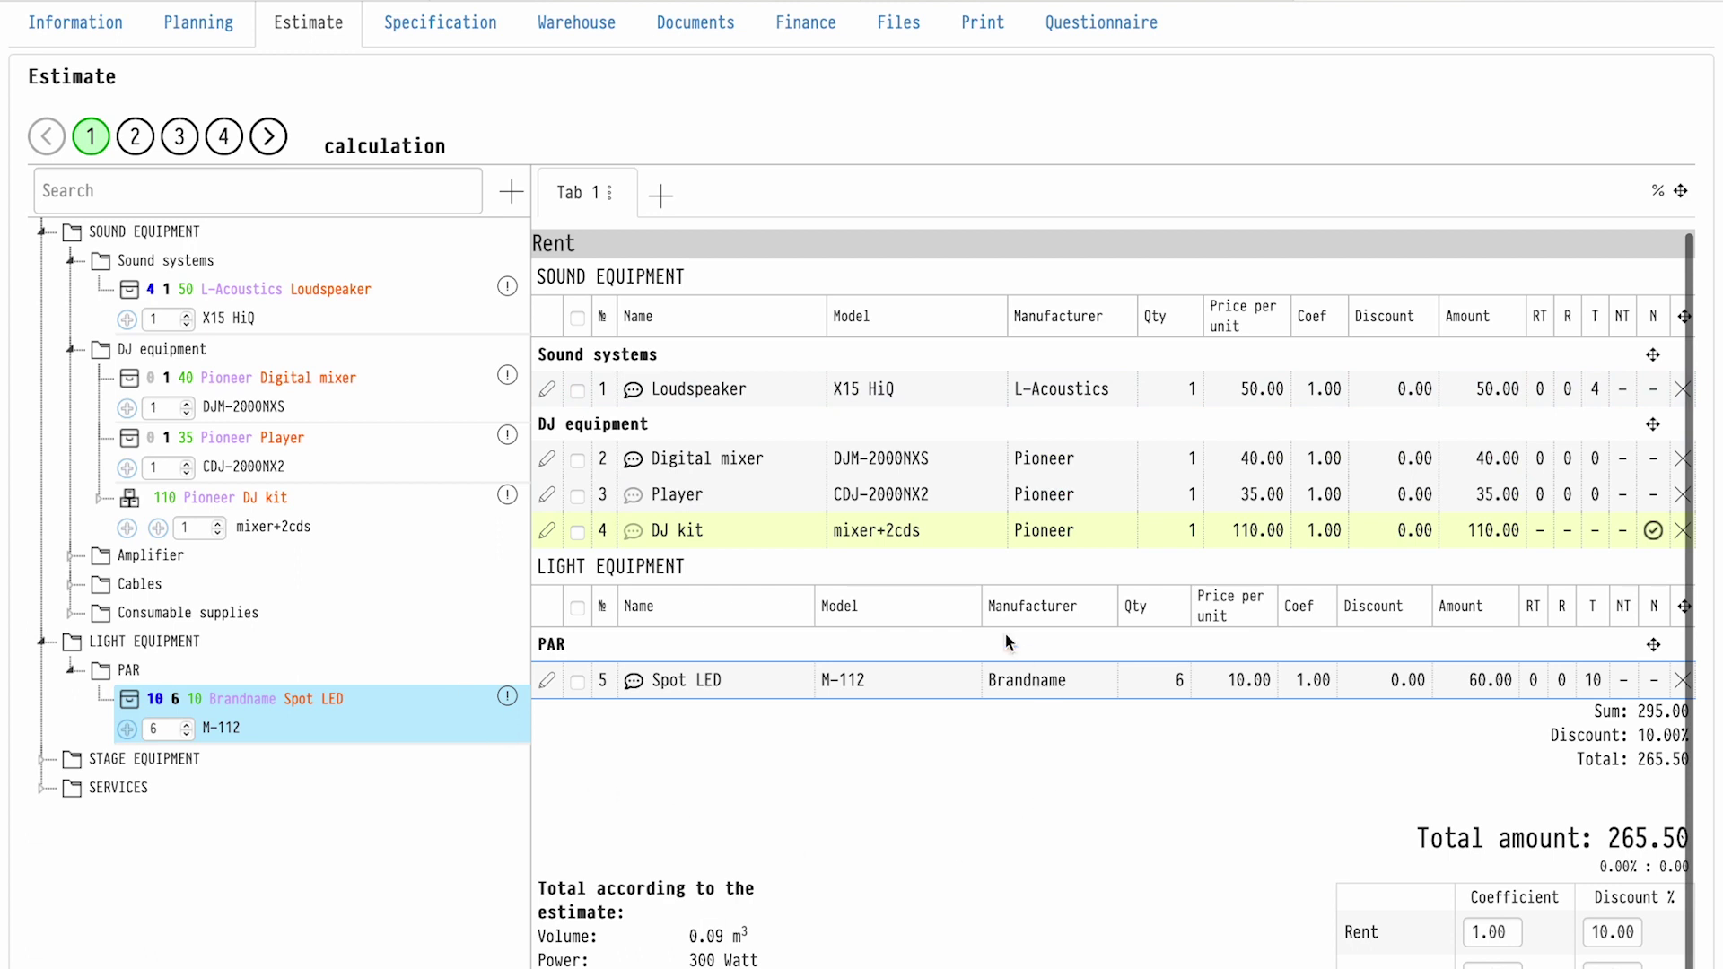
# Copy Tab 1 into Tab 2, removing the DJ kit and setting Spot LED quantity to 2
pyautogui.click(610, 192)
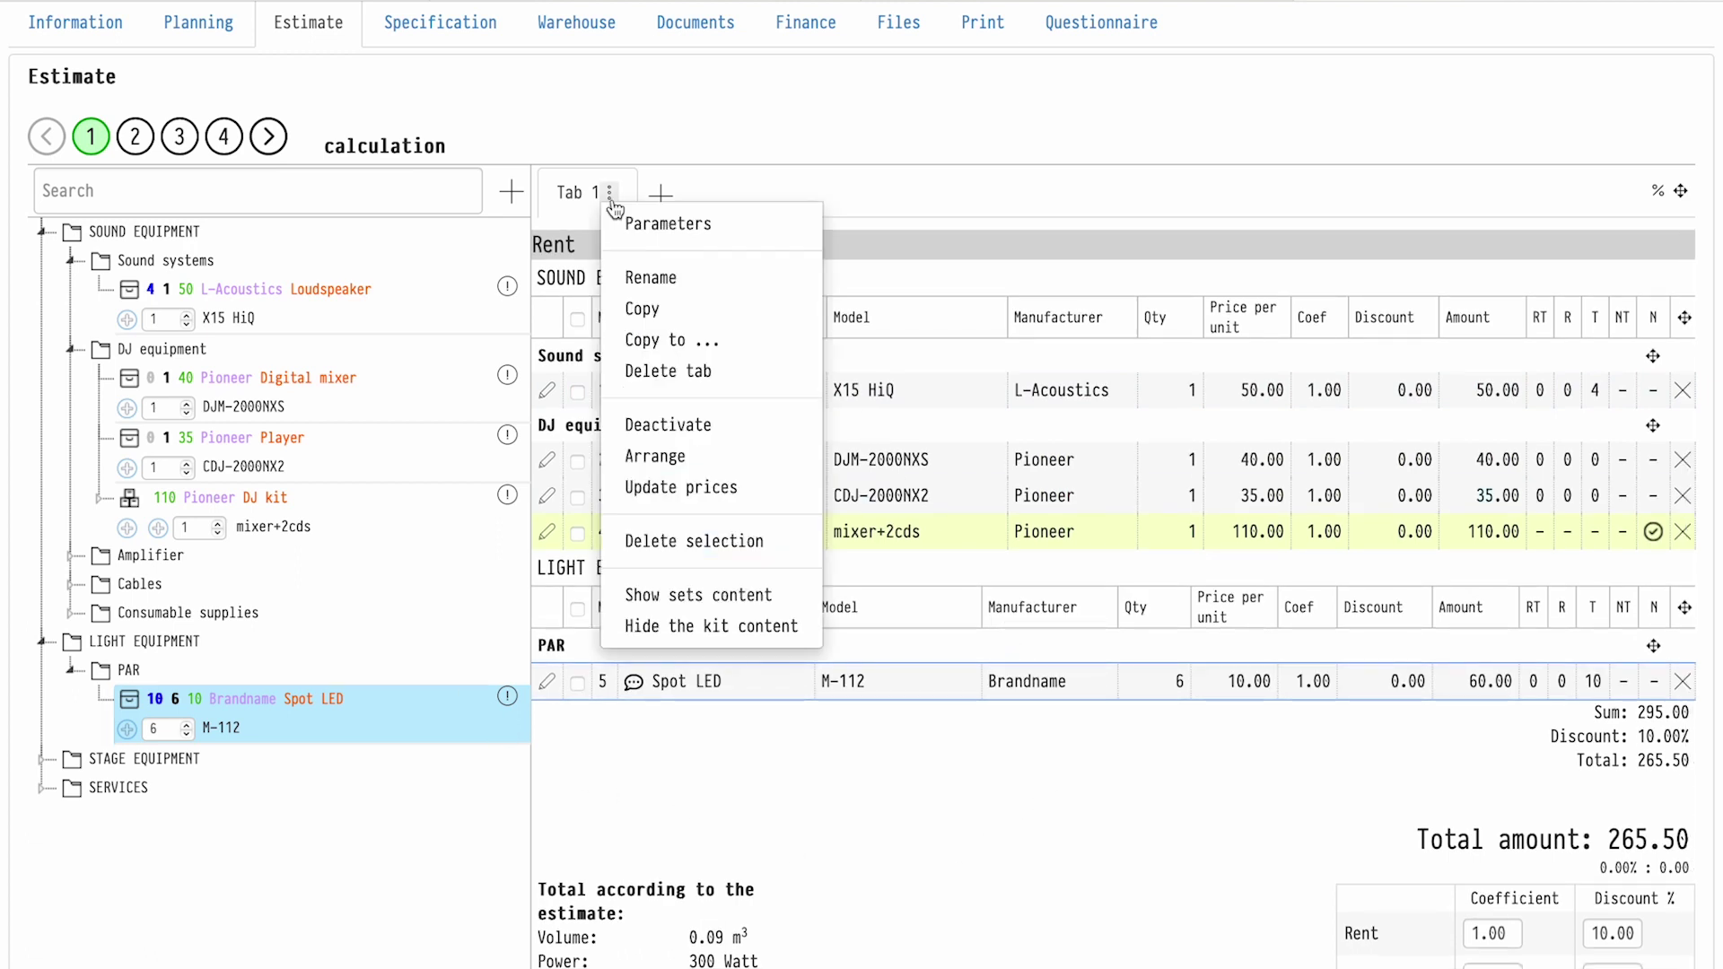
pyautogui.click(643, 307)
pyautogui.click(686, 196)
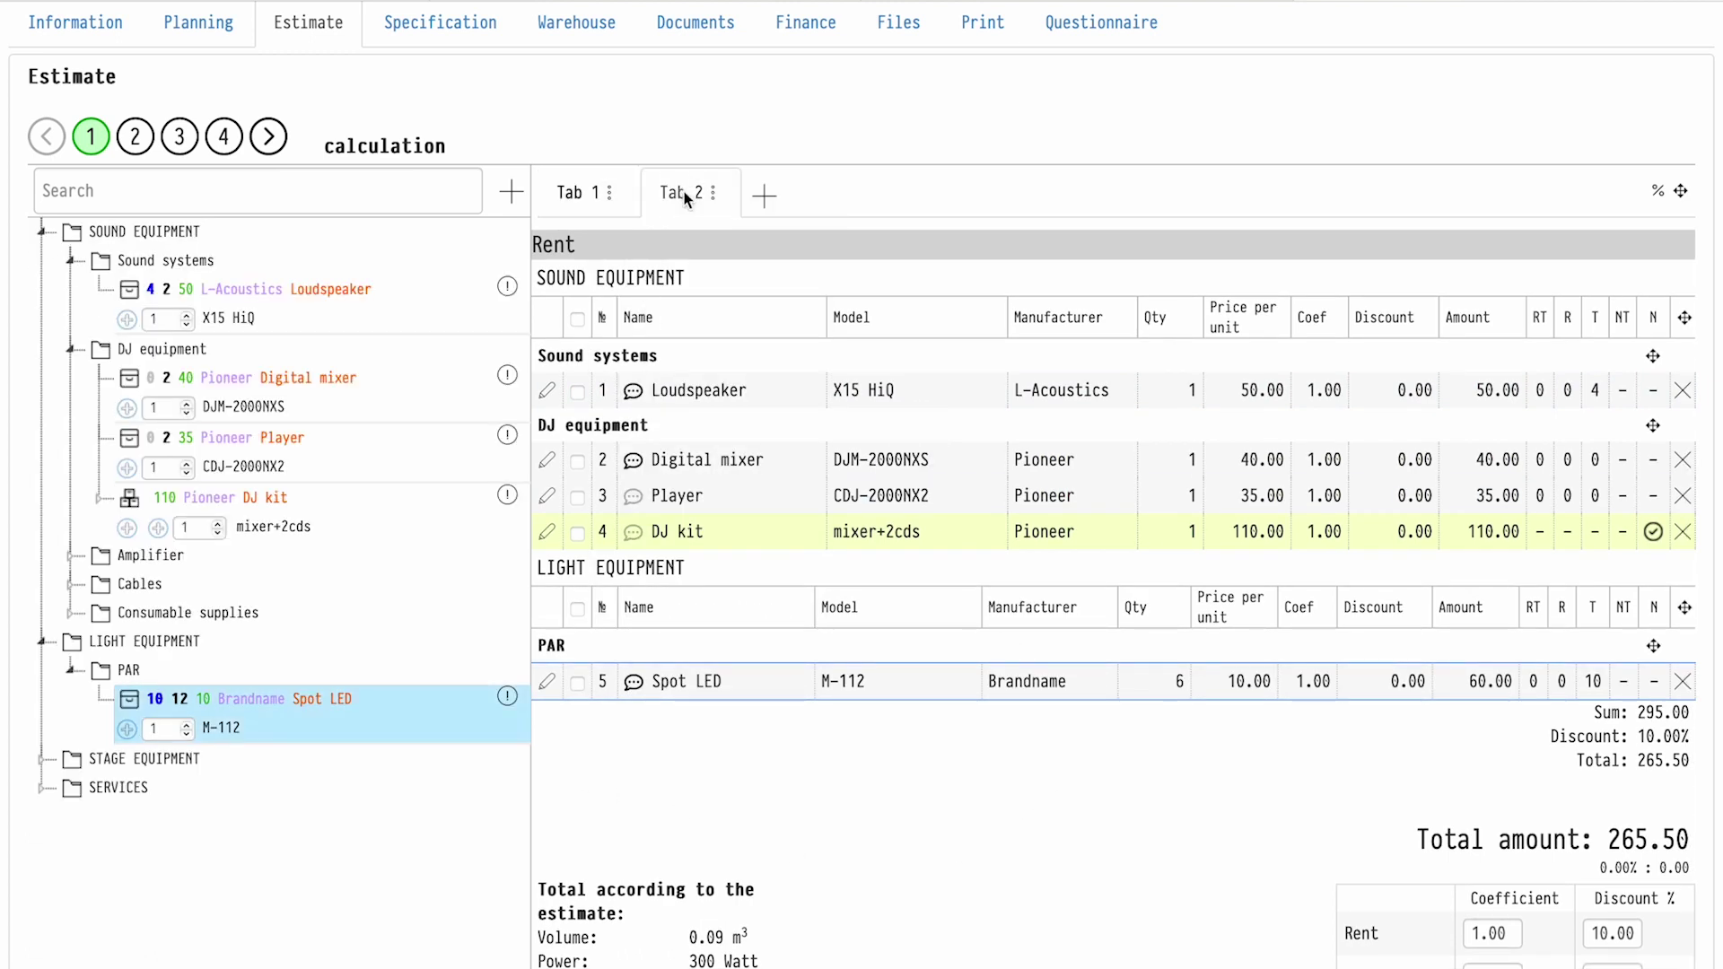
pyautogui.click(1684, 535)
pyautogui.click(1080, 482)
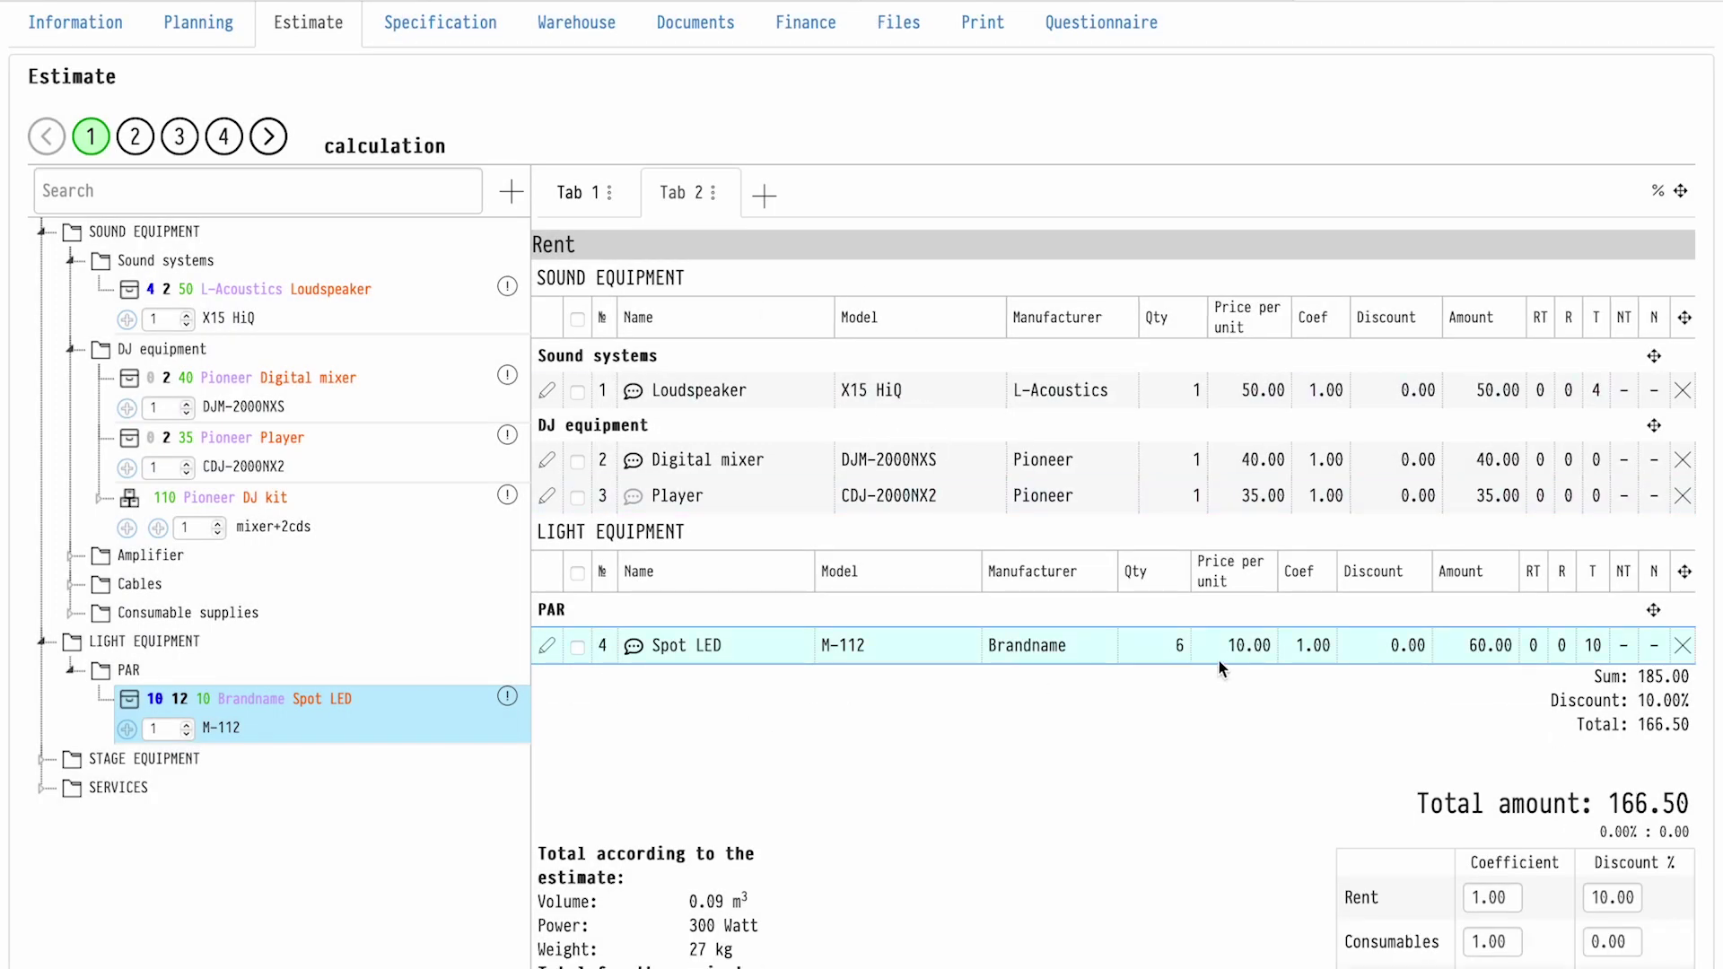
pyautogui.click(1178, 648)
pyautogui.write('2')
pyautogui.press('Return')
# Move the estimate to reservation and check the Digital mixer's position report
pyautogui.scroll(2, 308, 266)
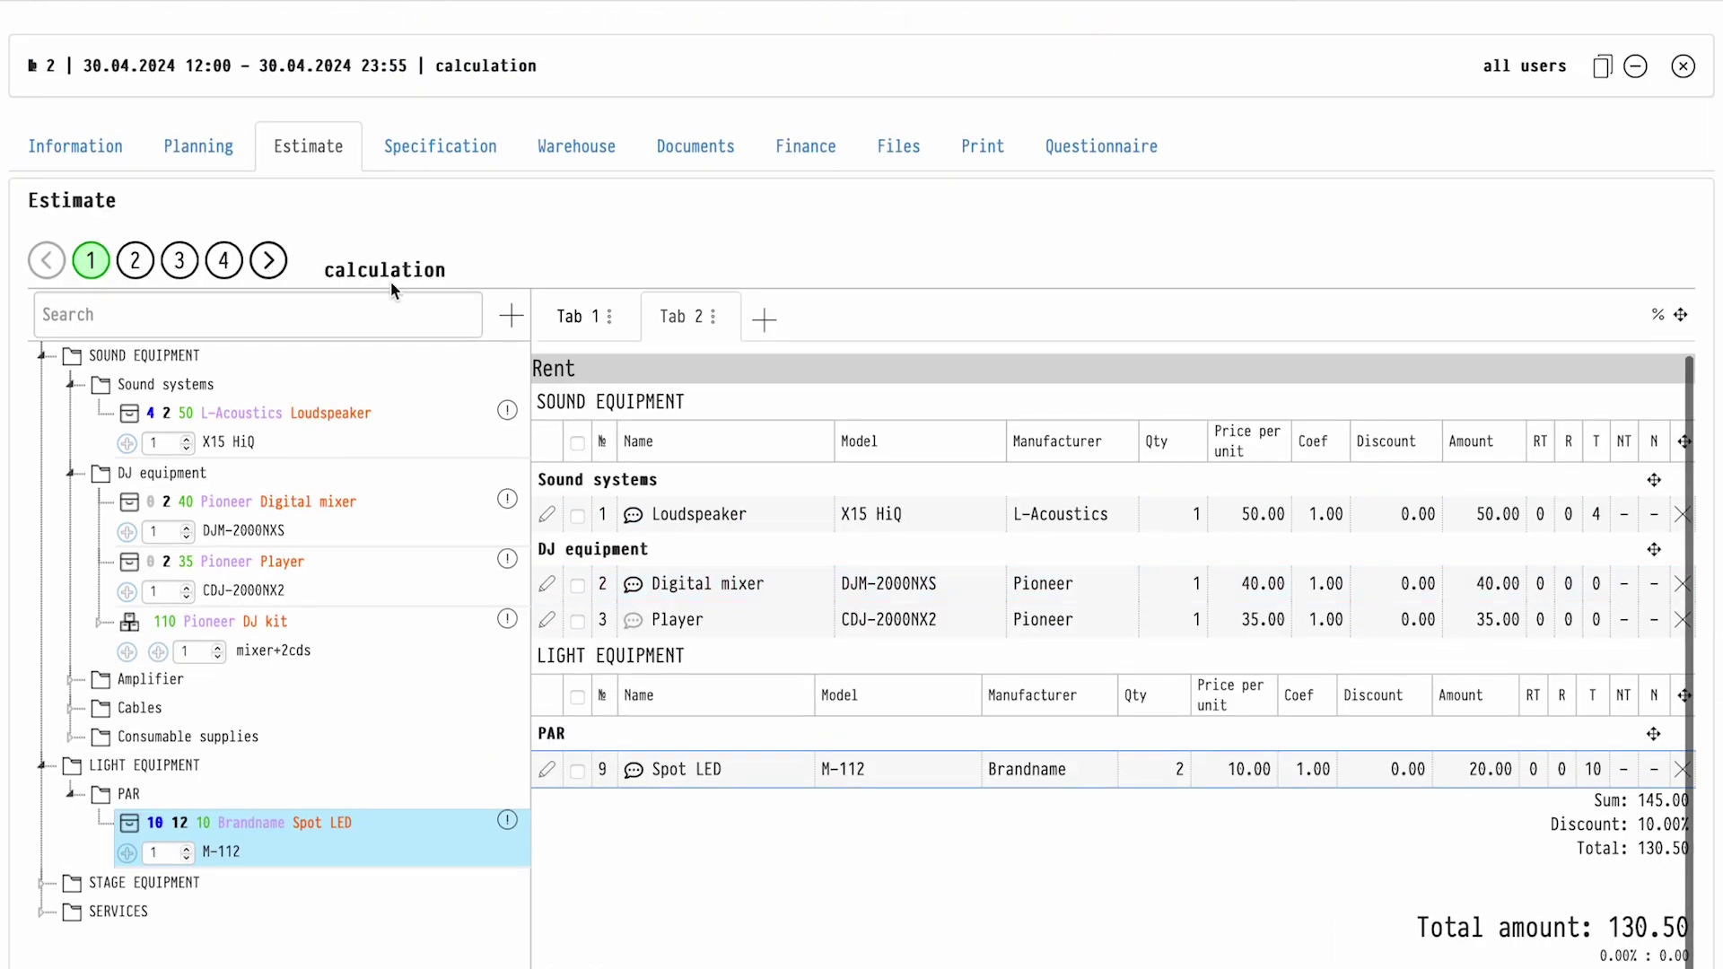
pyautogui.click(267, 261)
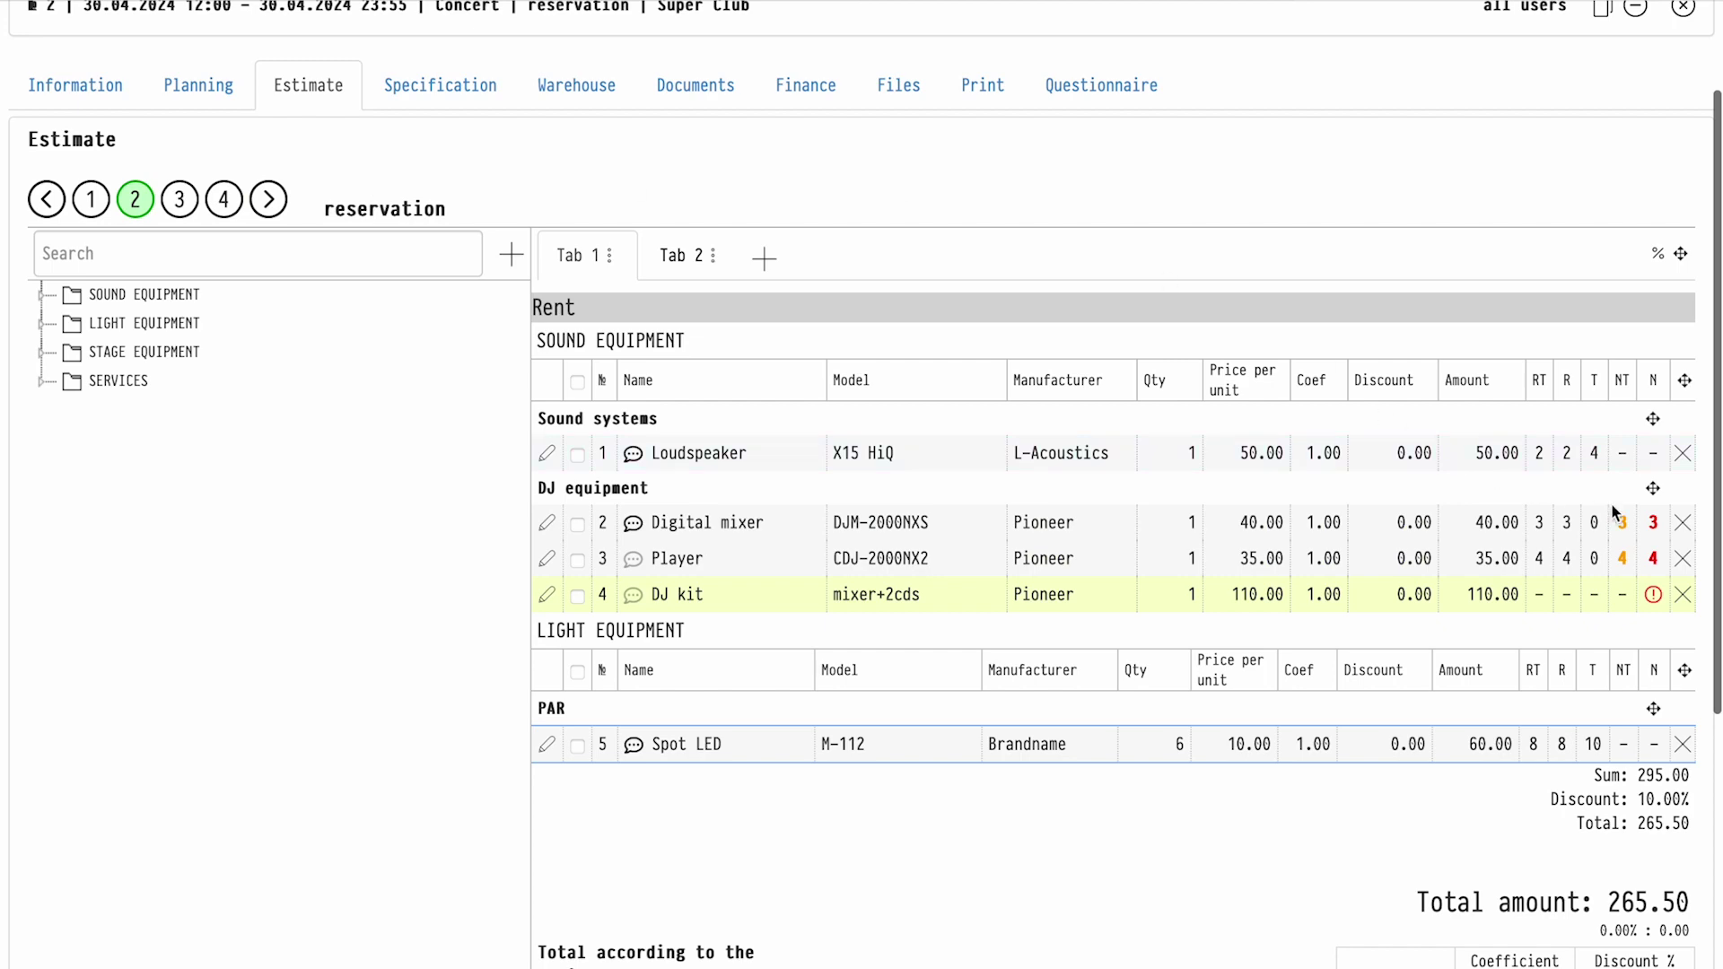
pyautogui.click(1653, 524)
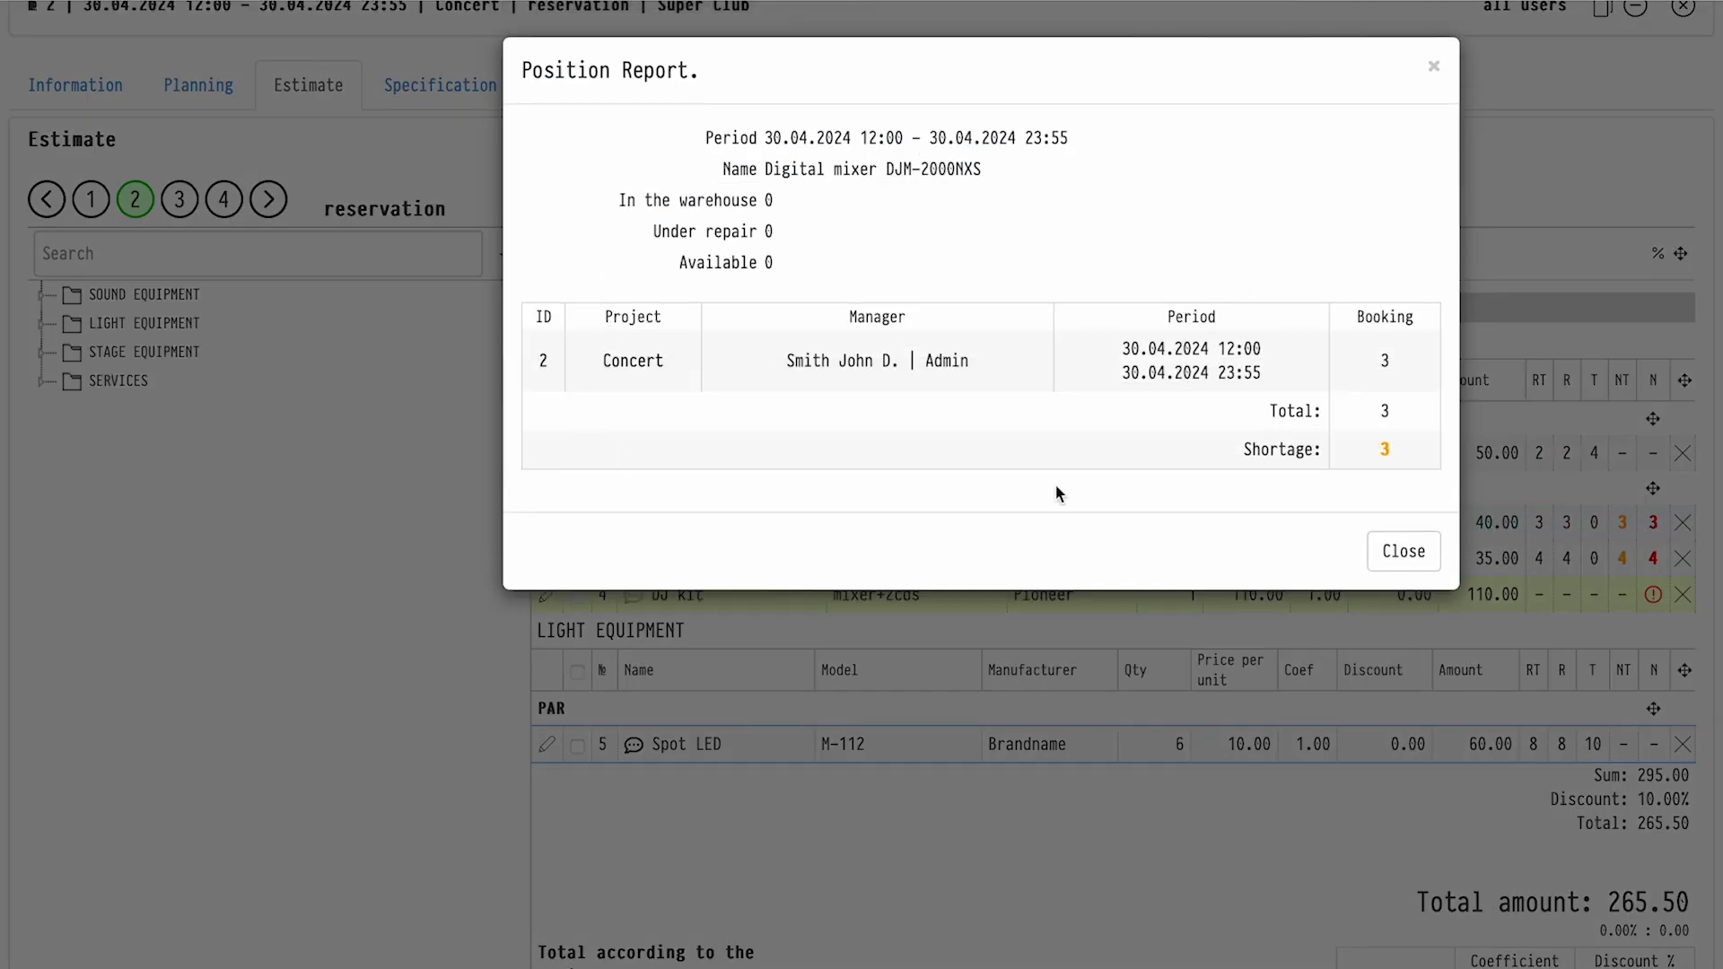
pyautogui.click(1418, 552)
pyautogui.scroll(-5, 809, 505)
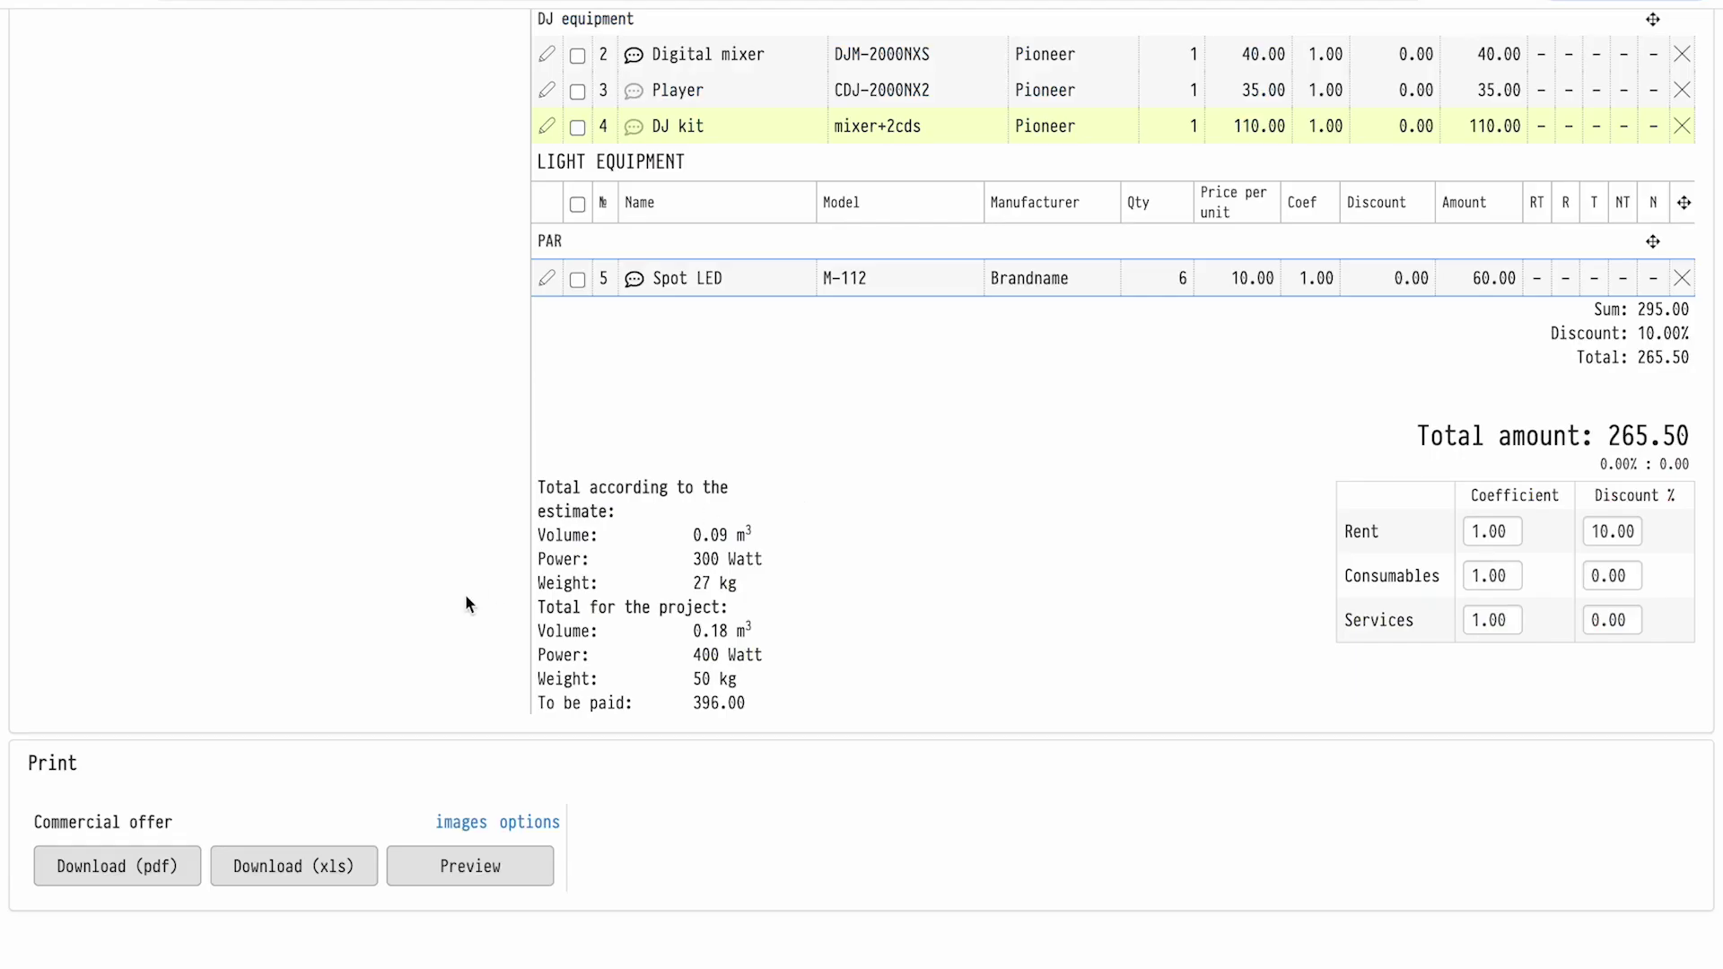
# Include the formation date, project number and company in the commercial offer
pyautogui.click(530, 823)
pyautogui.scroll(-6, 524, 623)
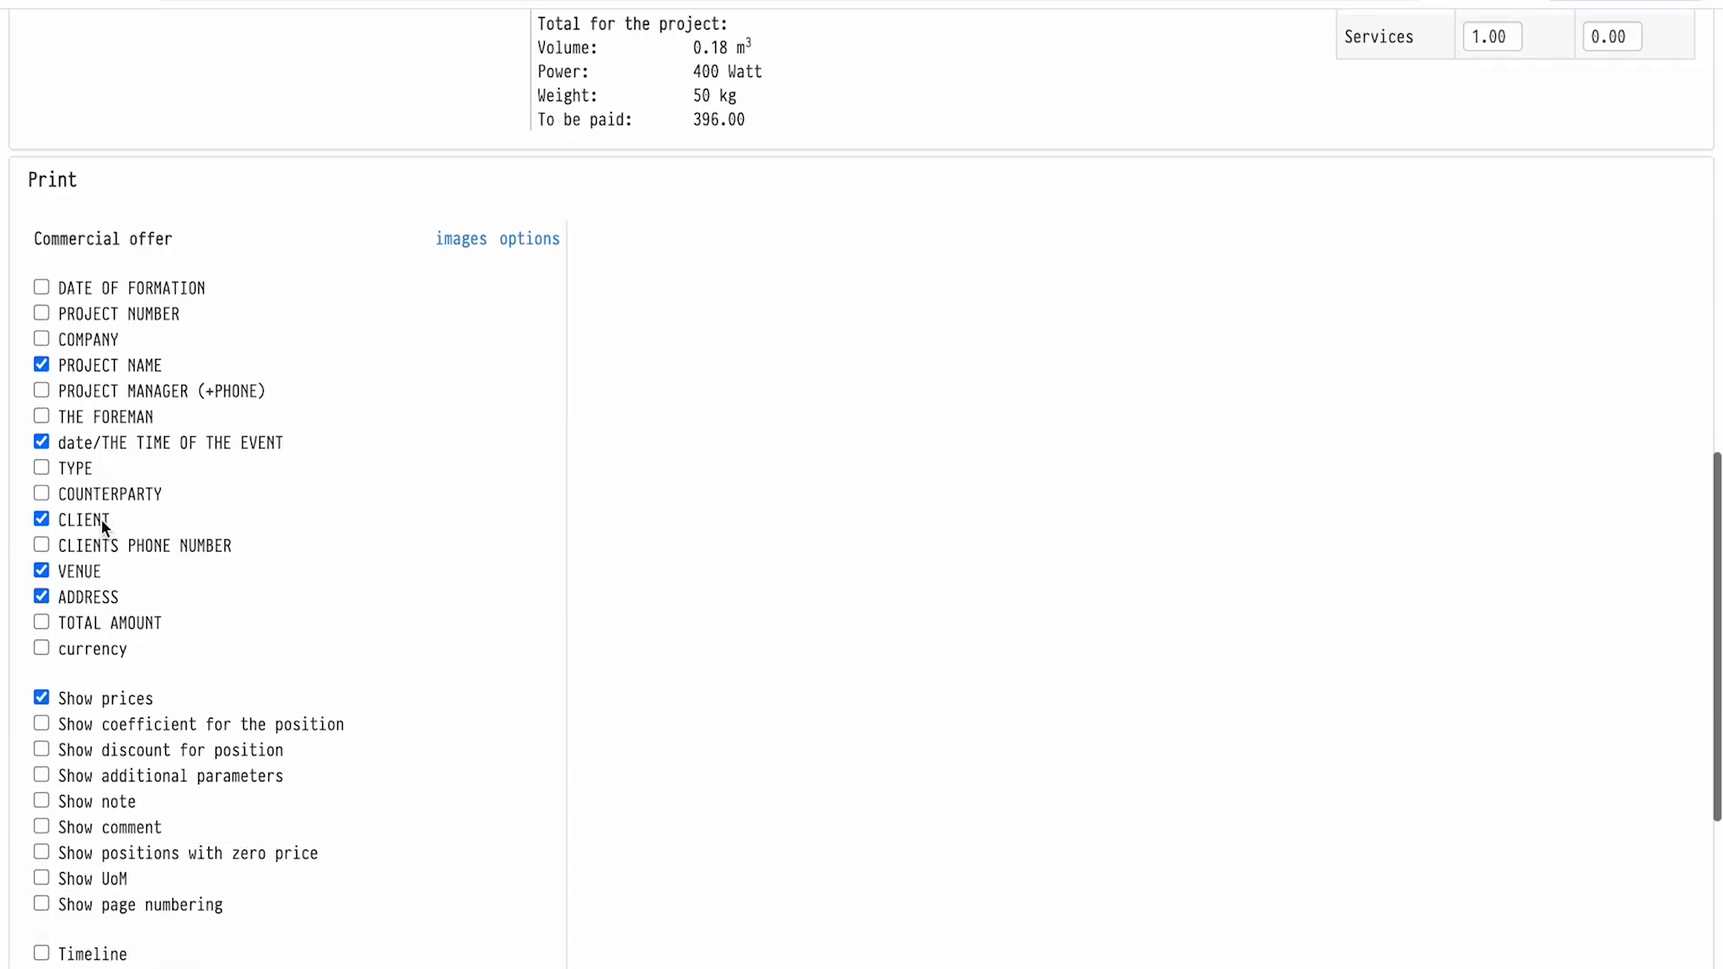
pyautogui.click(41, 269)
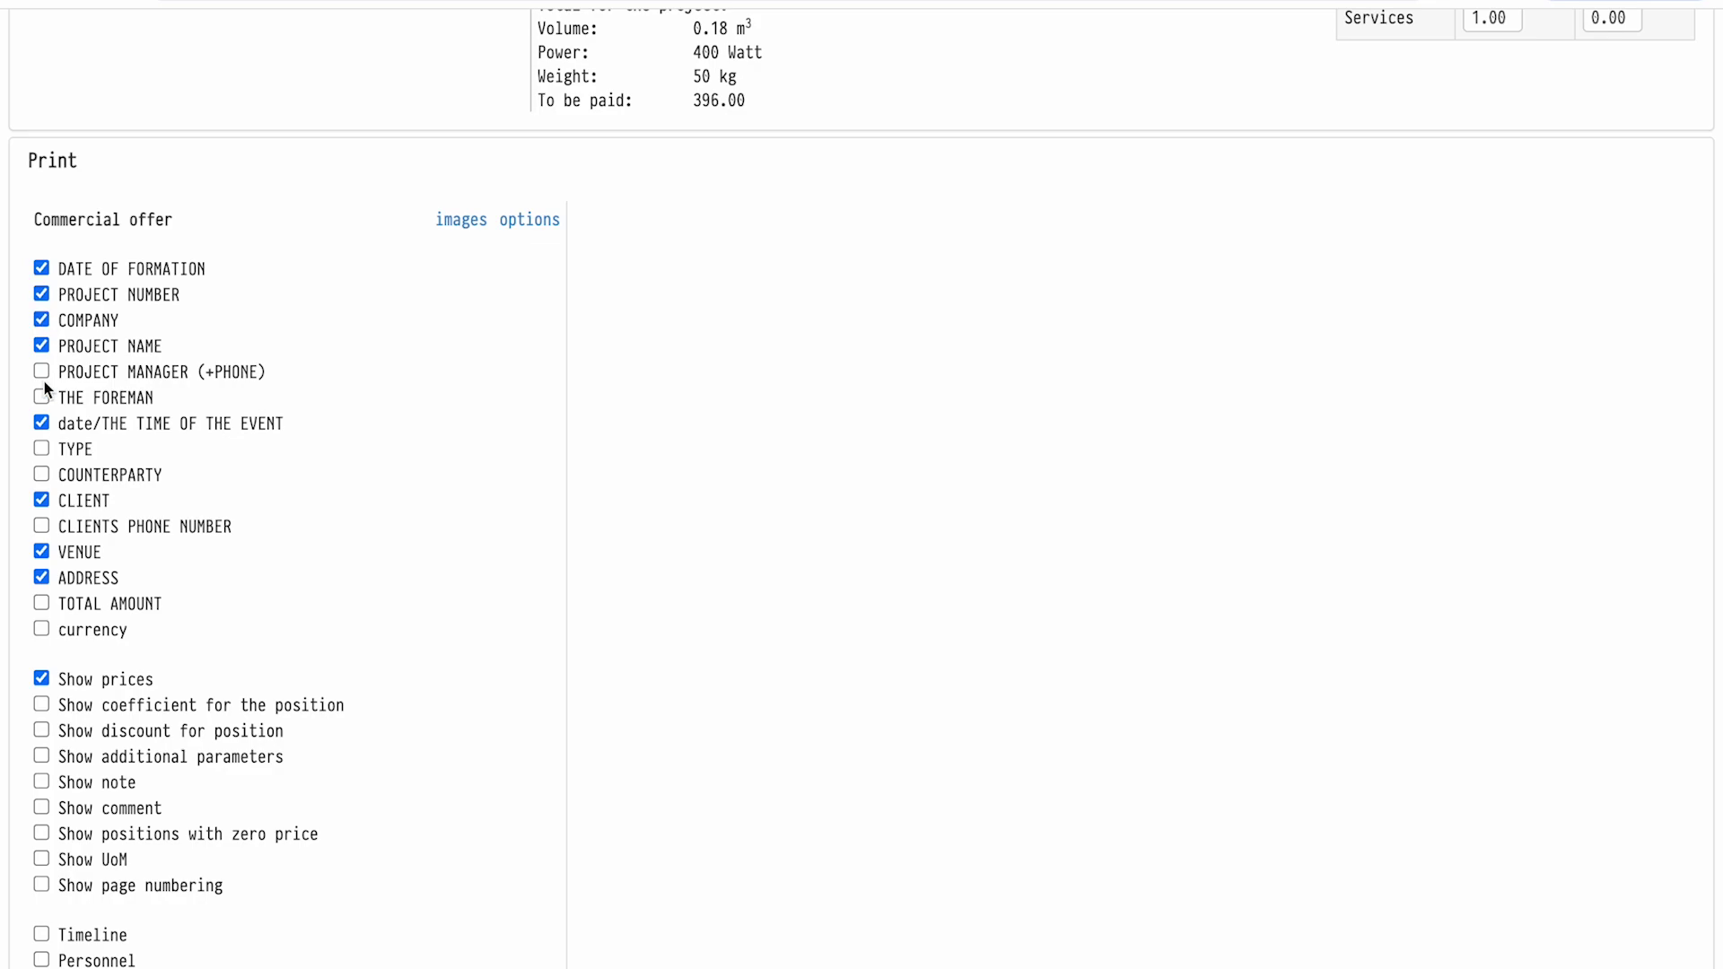
pyautogui.scroll(-4, 43, 379)
# Preview the commercial offer PDF, close it, and go to the specification
pyautogui.click(469, 884)
pyautogui.scroll(-10, 915, 500)
pyautogui.scroll(-10, 913, 500)
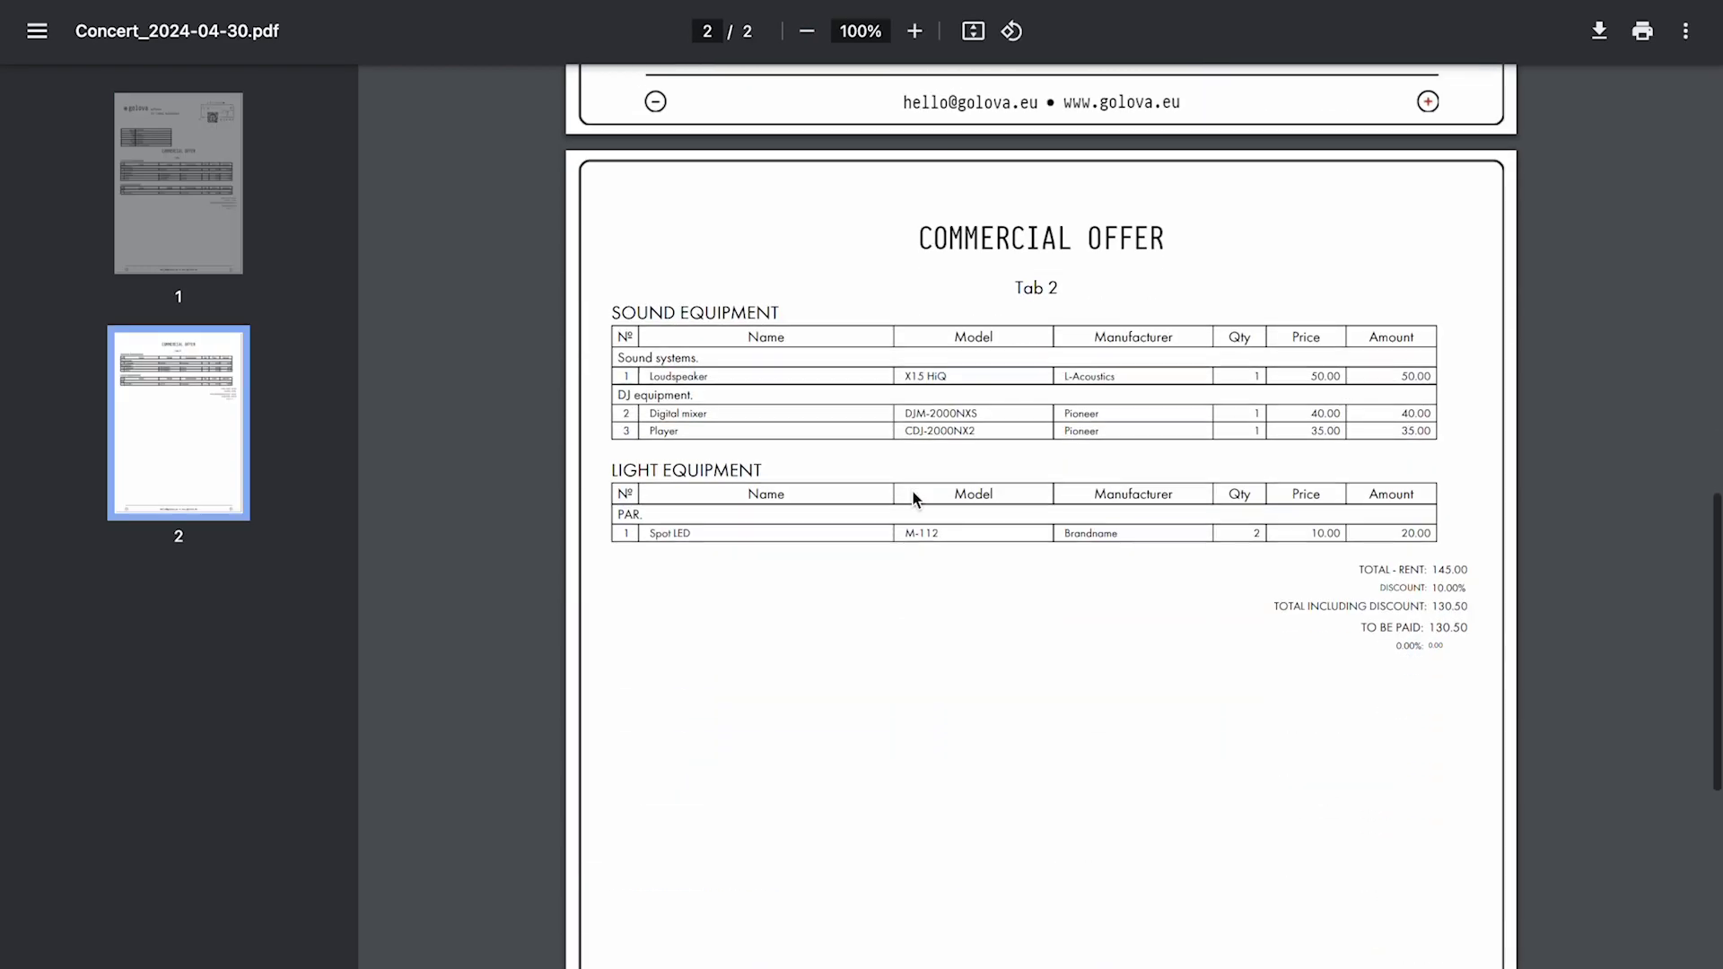
pyautogui.scroll(20, 913, 500)
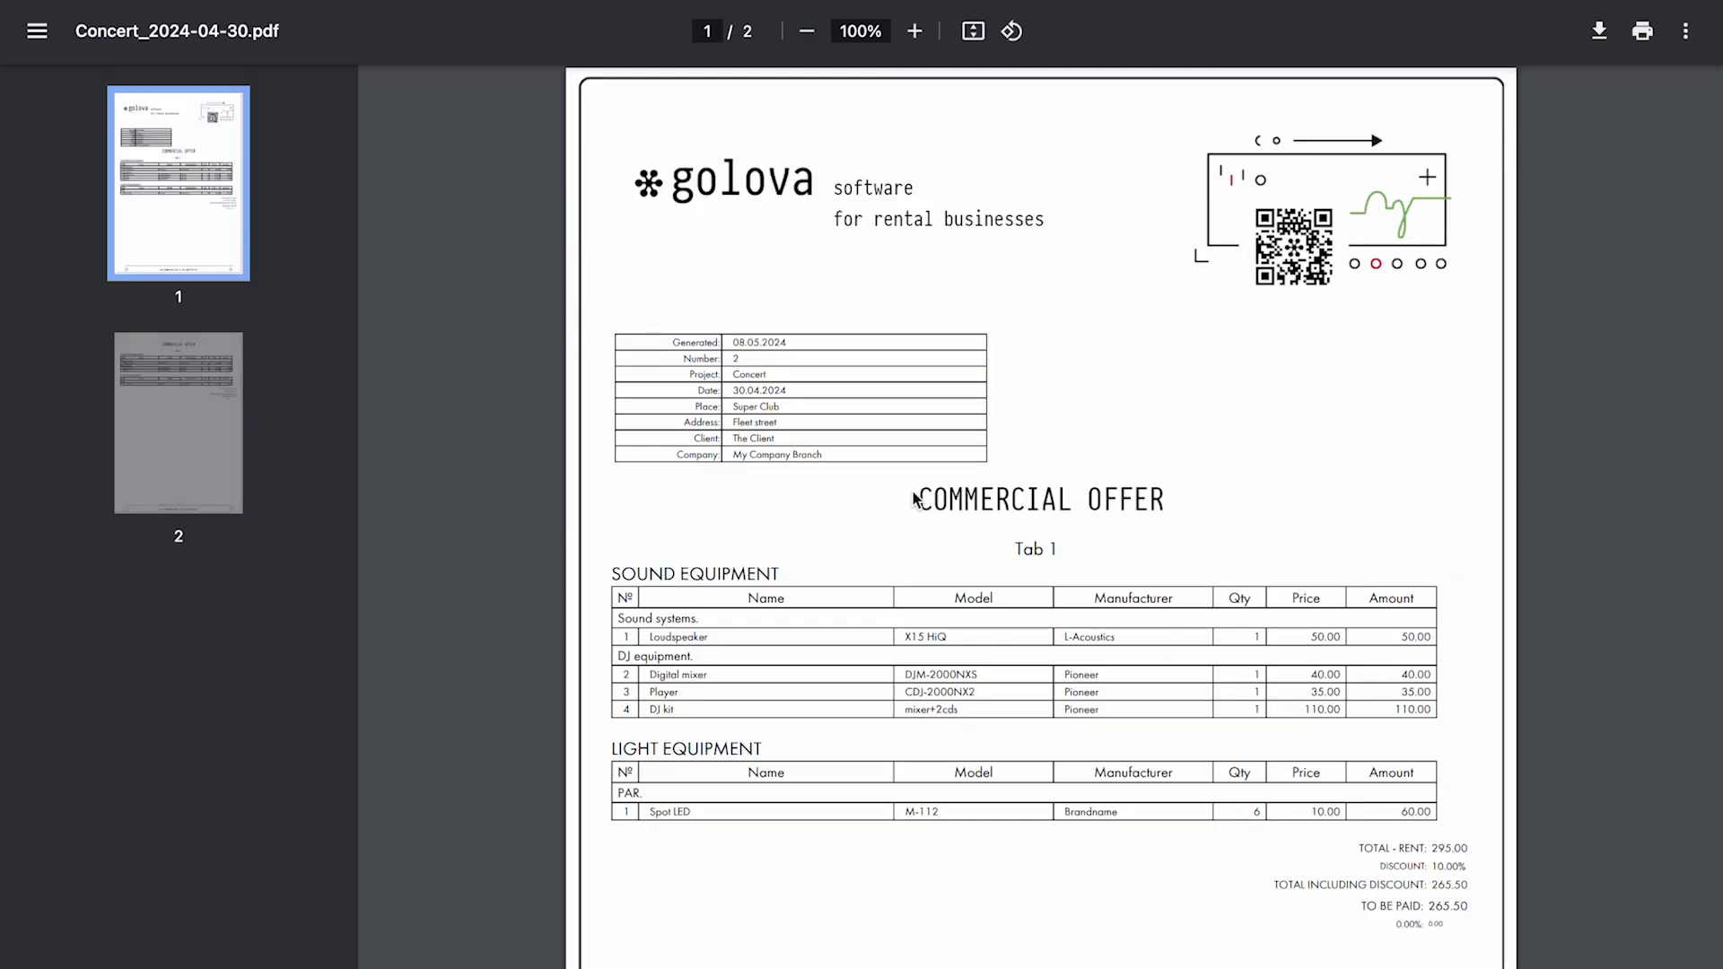
pyautogui.hotkey('ctrl', 'w')
pyautogui.click(422, 115)
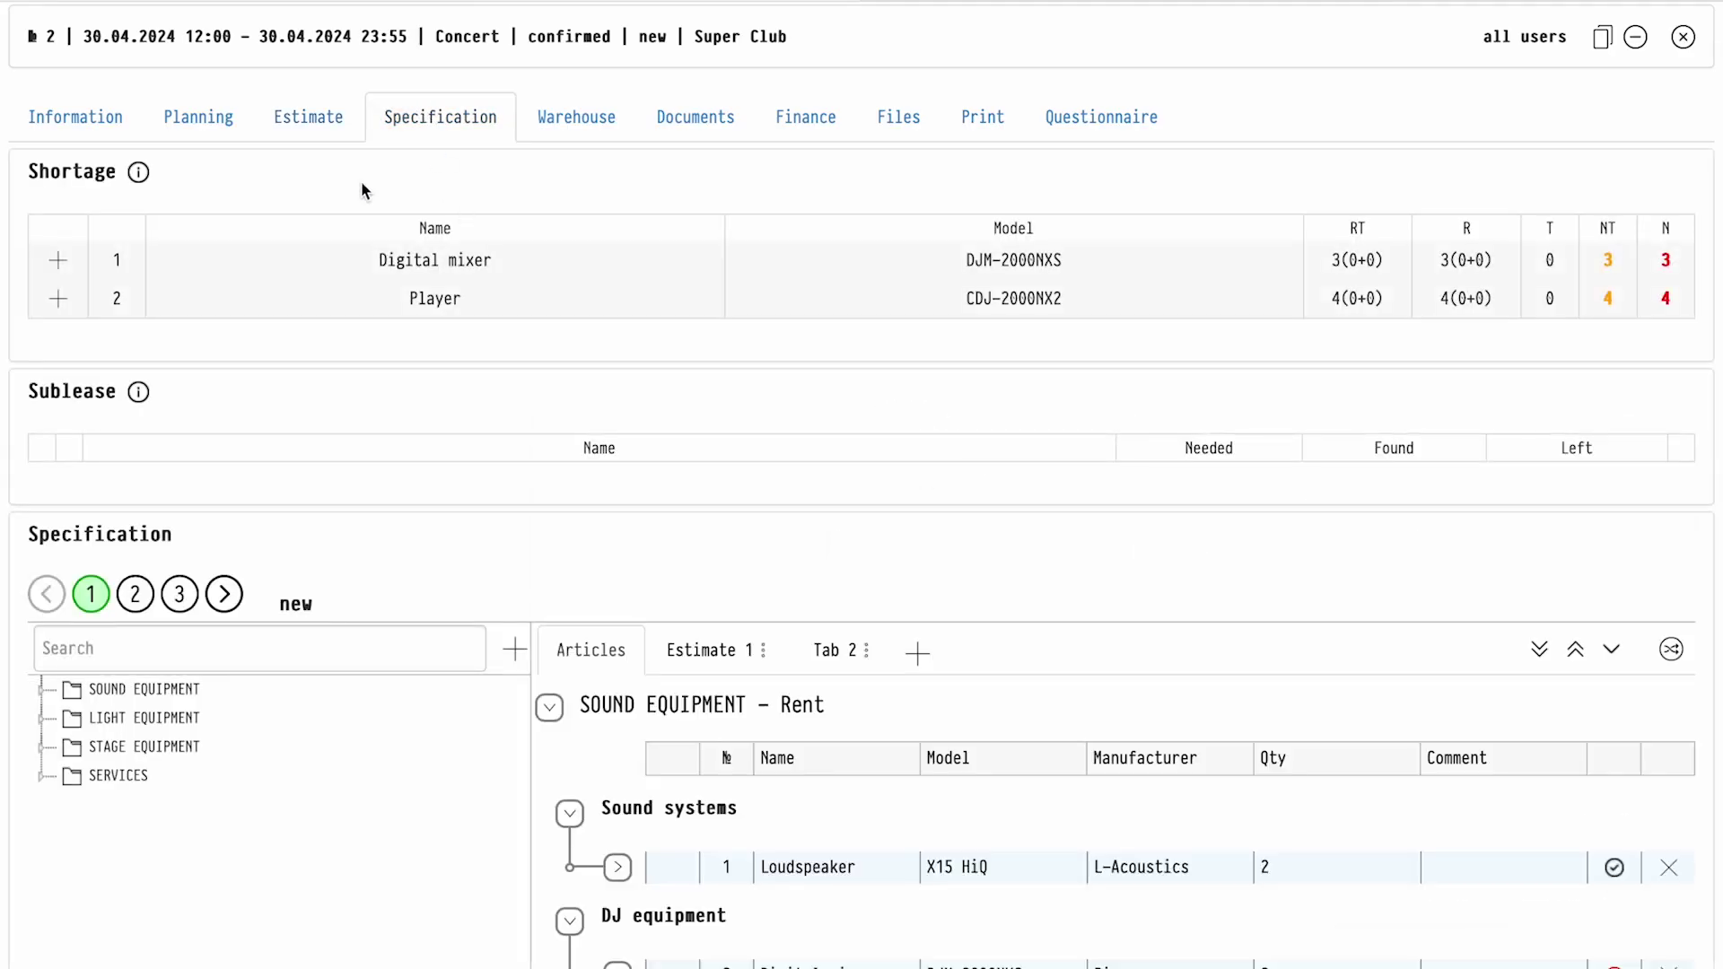
# Assign the first Digital mixer booking to sublease
pyautogui.click(58, 260)
pyautogui.click(590, 376)
pyautogui.click(549, 383)
pyautogui.click(445, 440)
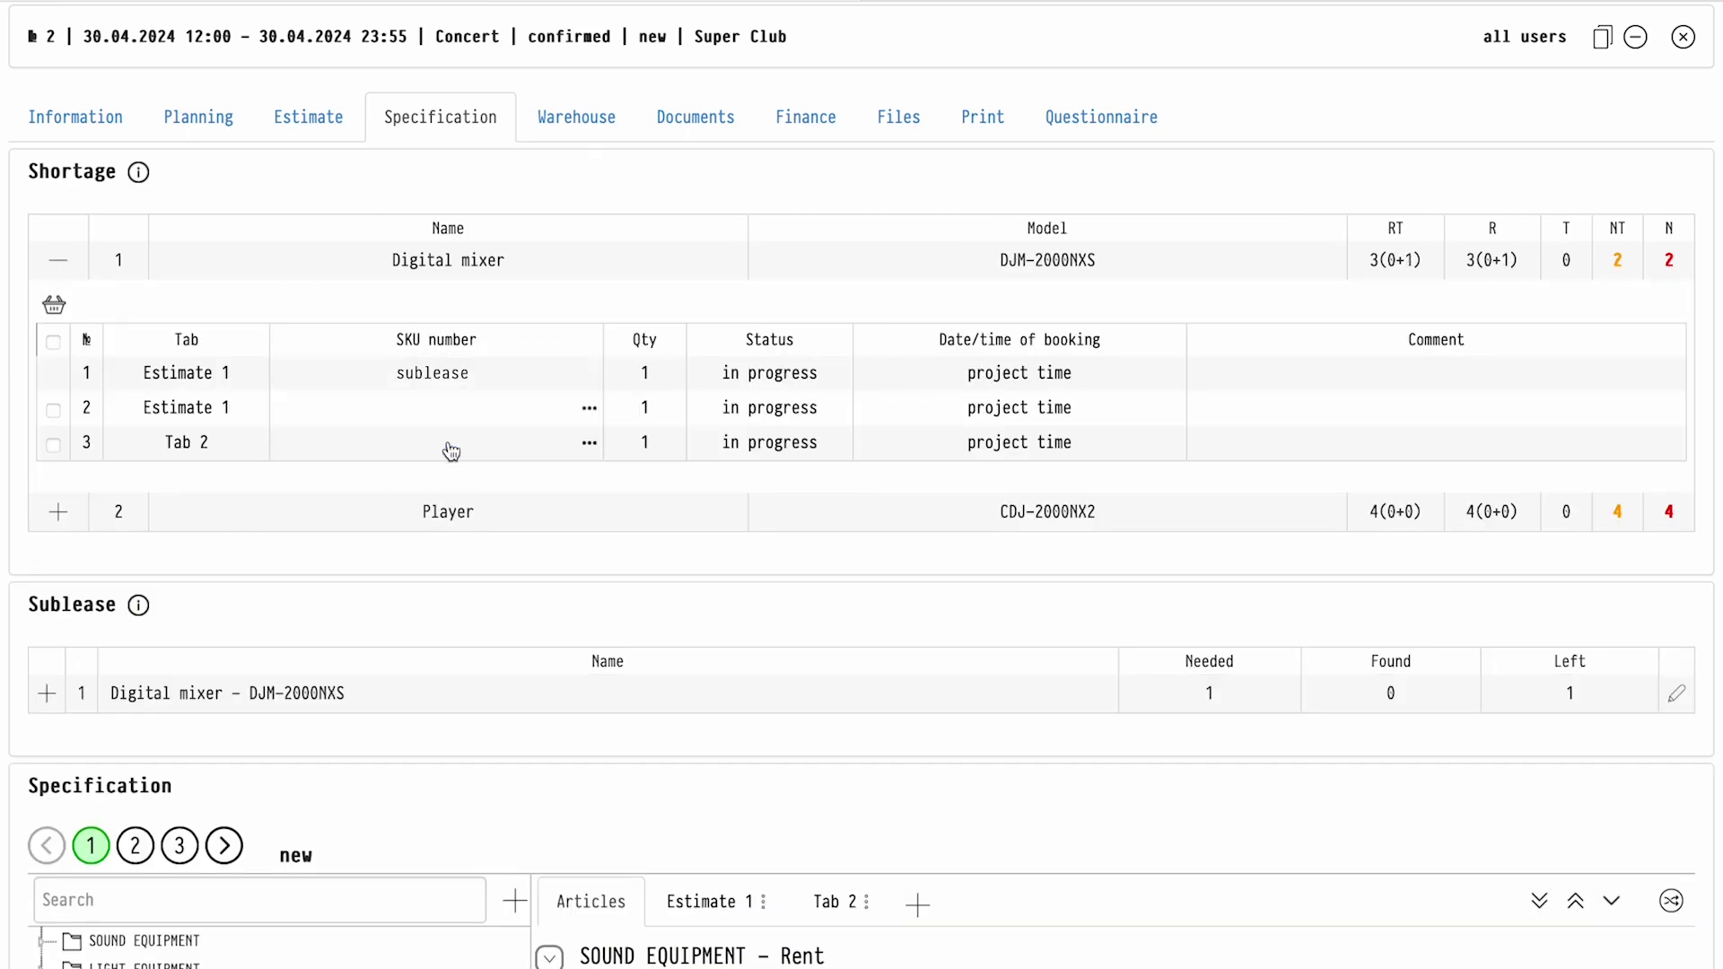
pyautogui.scroll(-3, 54, 689)
pyautogui.click(47, 380)
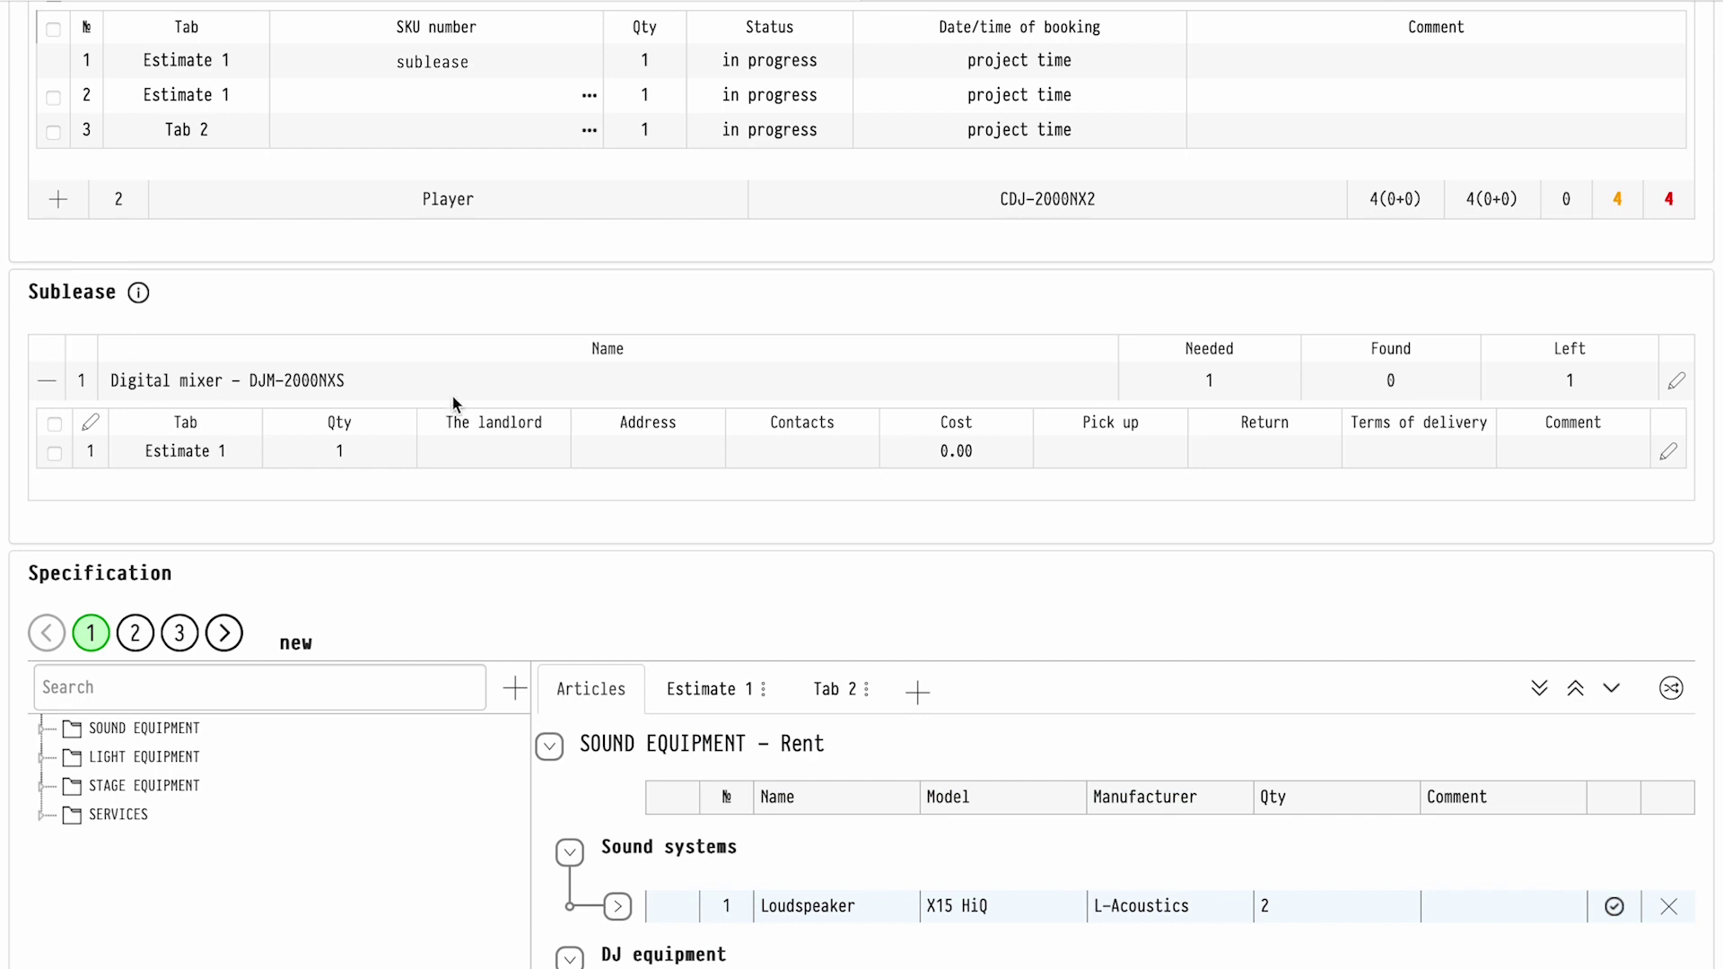
pyautogui.scroll(-5, 1666, 326)
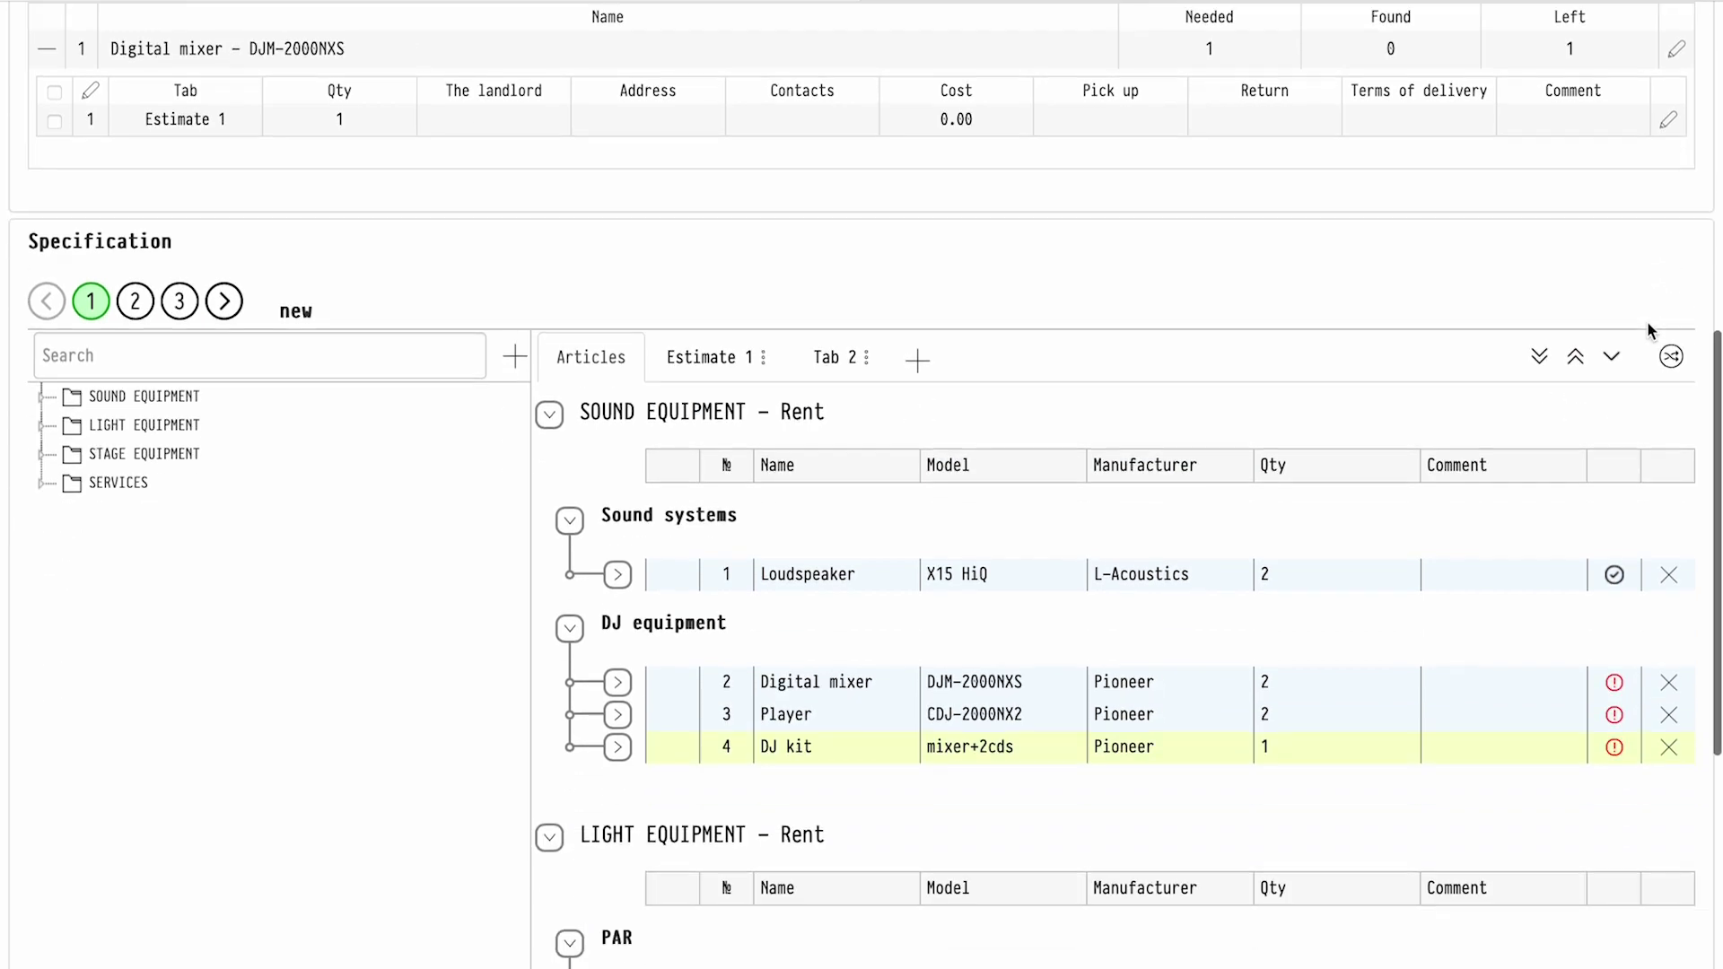
pyautogui.scroll(-3, 1681, 197)
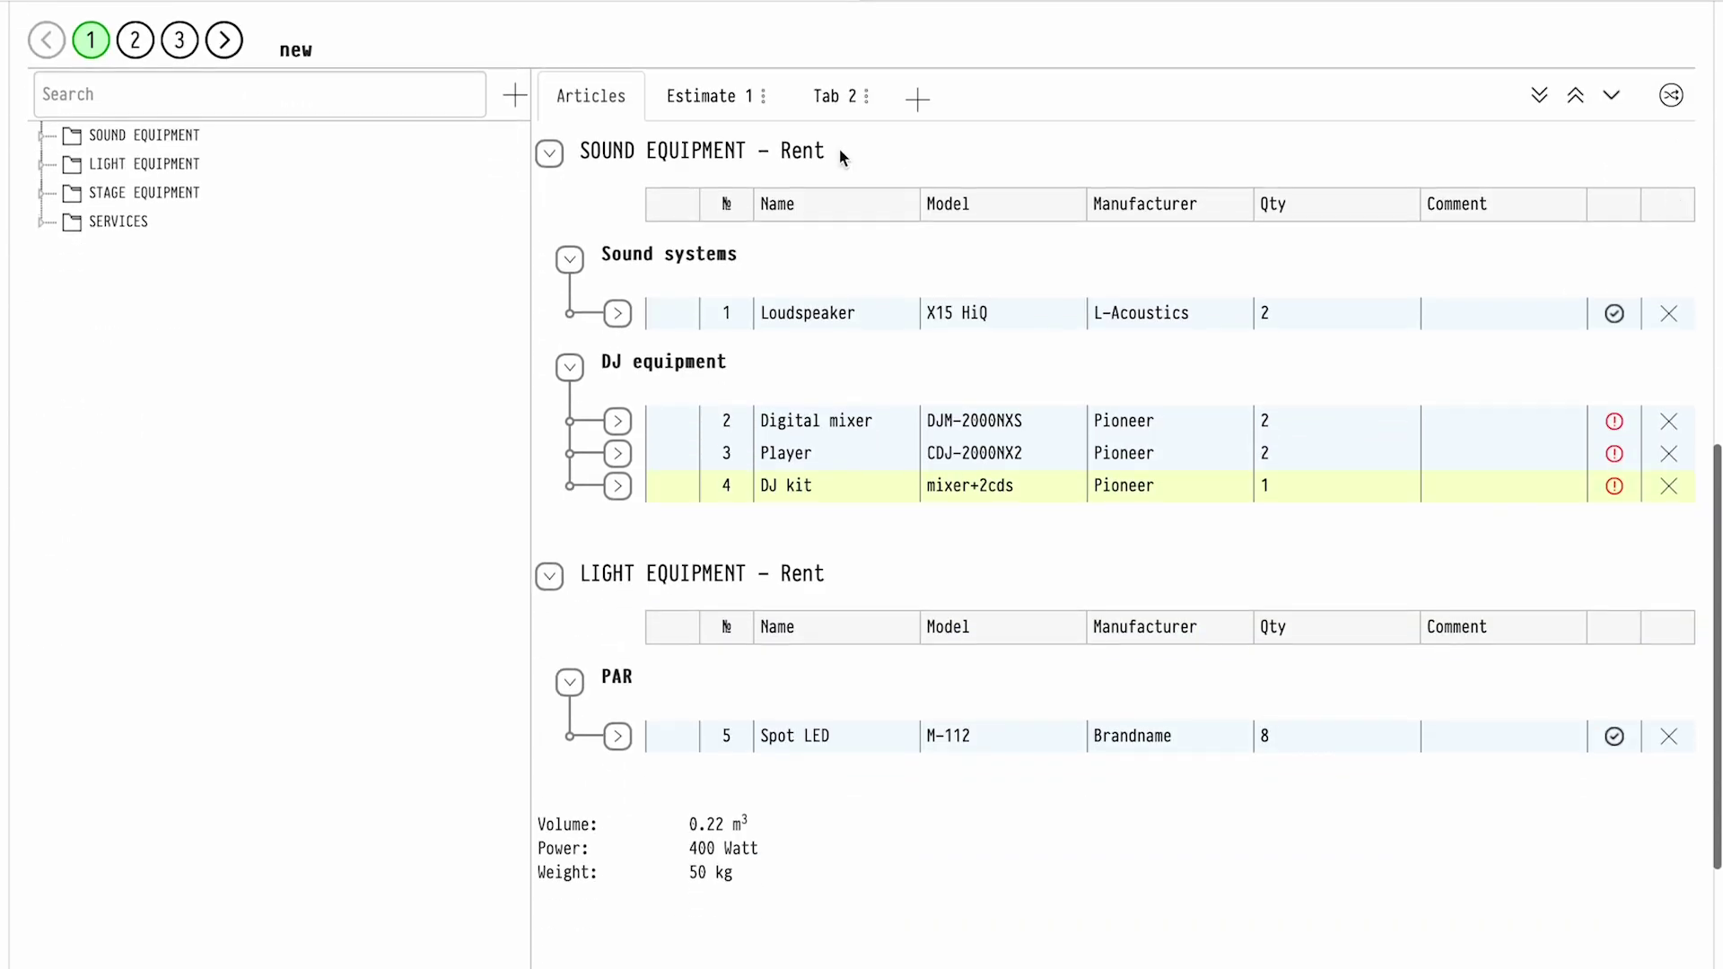
# Add two XLR-XLR cables to the loudspeaker's first composition
pyautogui.click(622, 325)
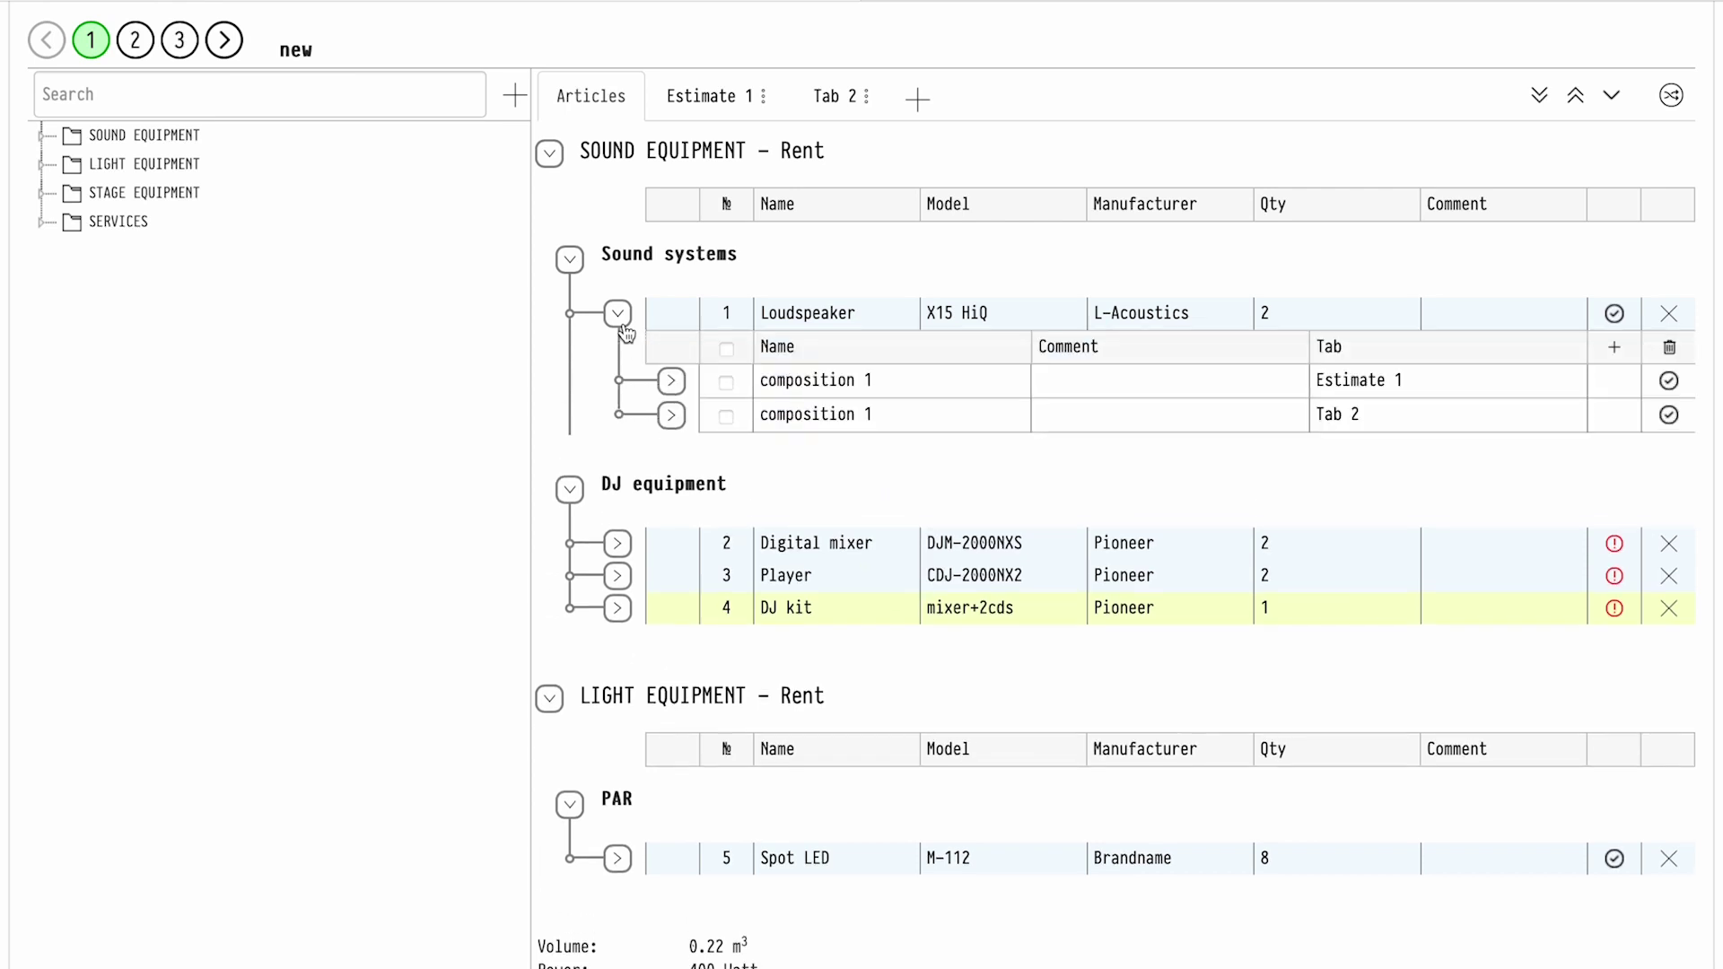
pyautogui.click(678, 392)
pyautogui.click(41, 137)
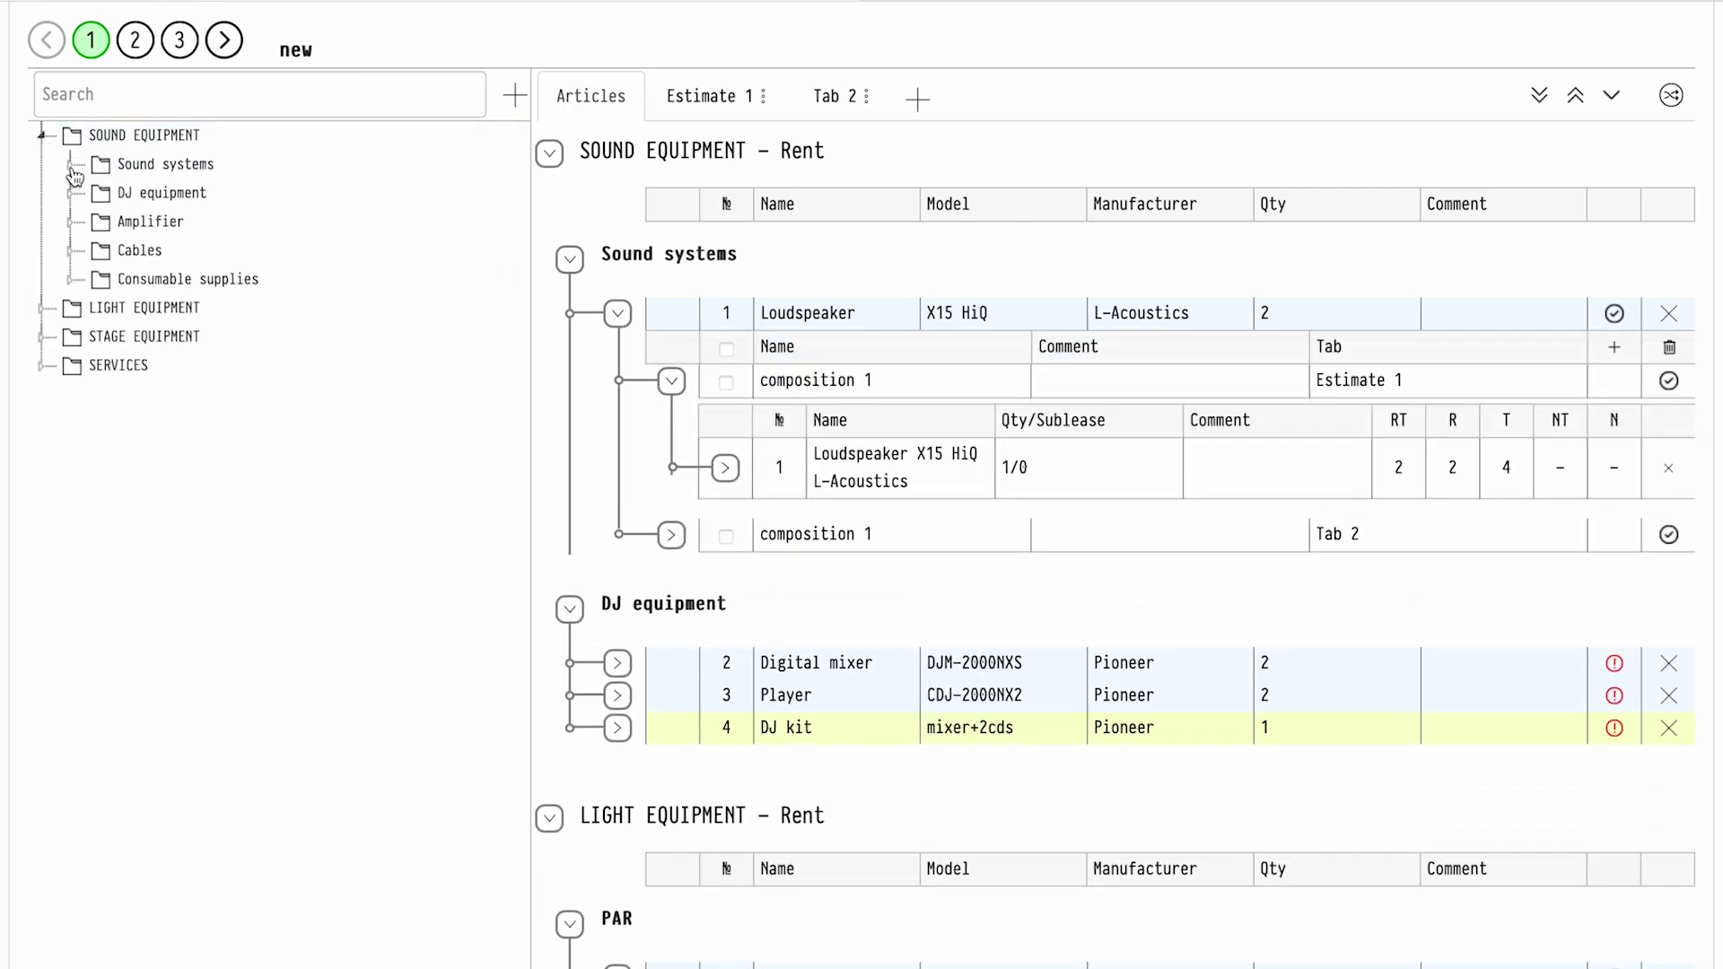
pyautogui.click(71, 165)
pyautogui.click(72, 167)
pyautogui.click(71, 252)
pyautogui.click(159, 310)
pyautogui.click(127, 310)
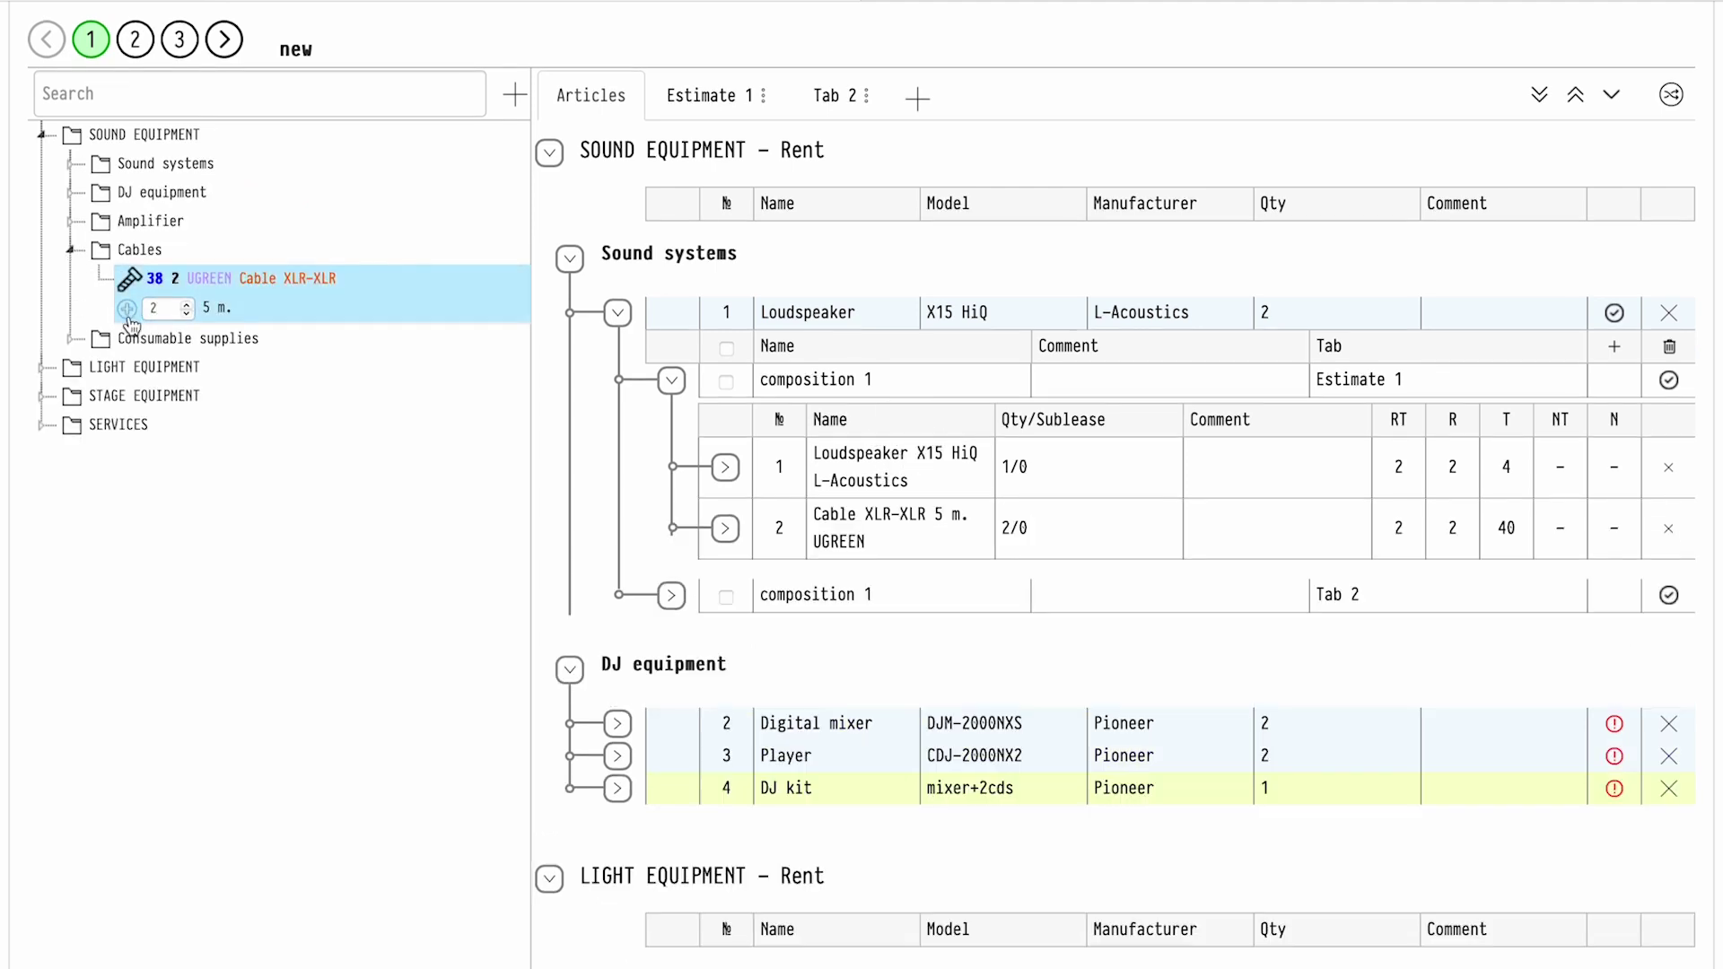
# Preview the shipping list split by tabs with SKU numbers
pyautogui.scroll(-5, 604, 546)
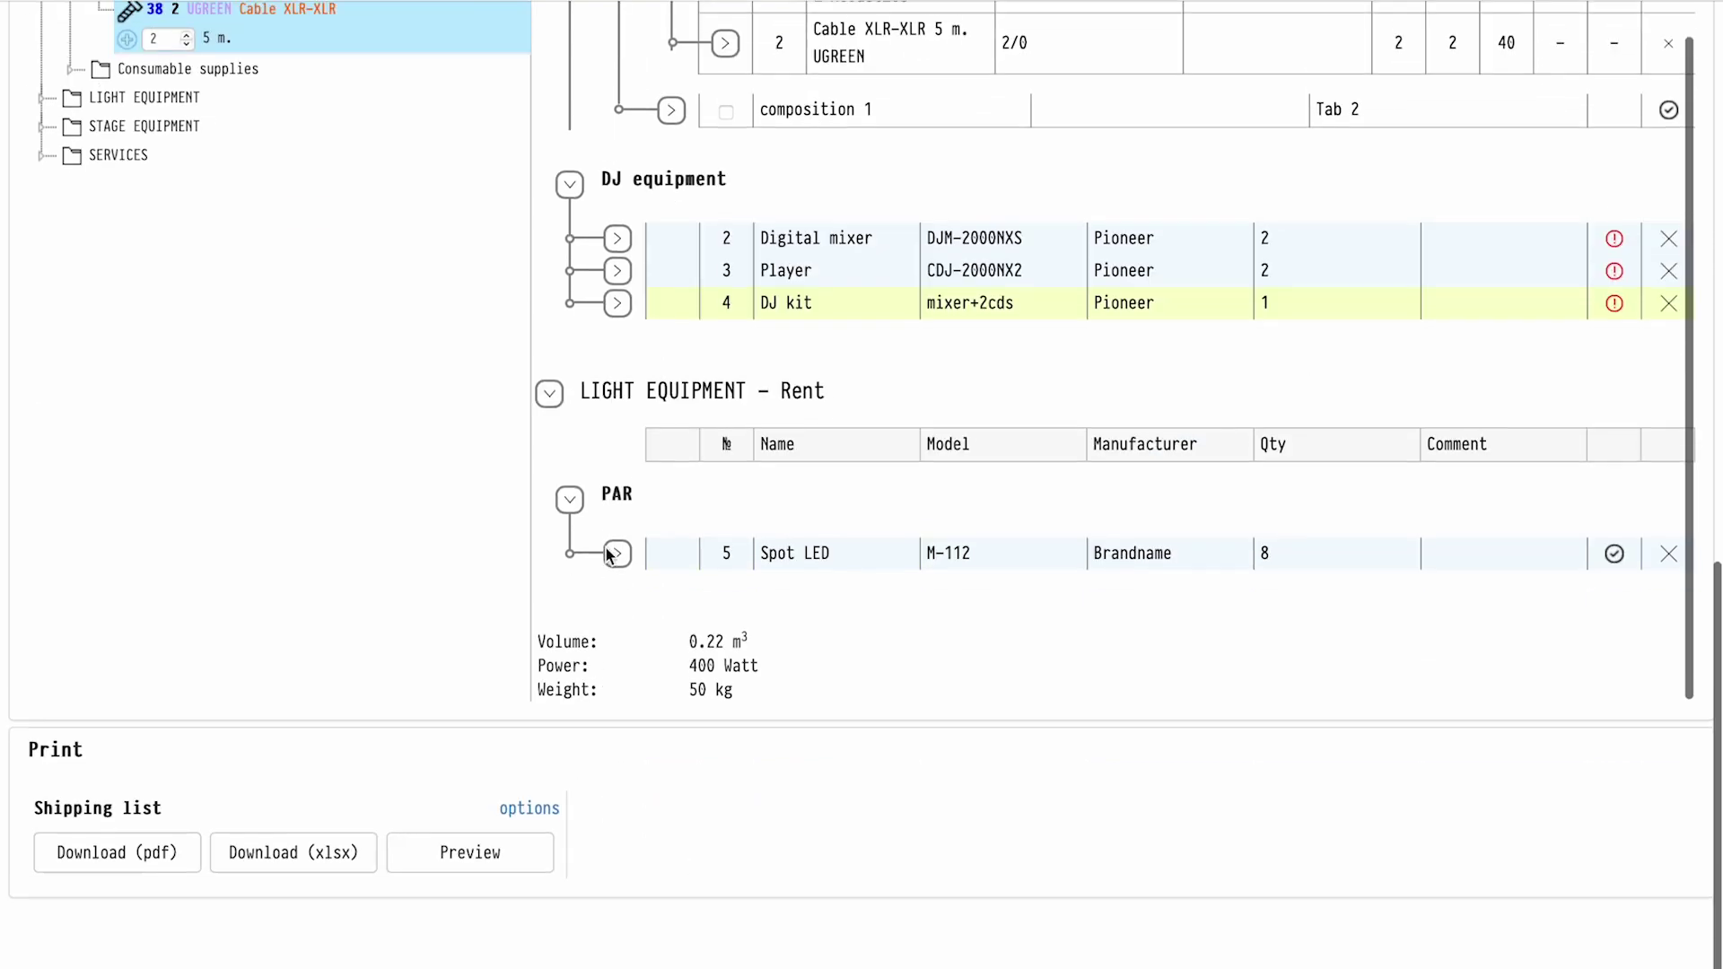
pyautogui.scroll(-4, 360, 682)
pyautogui.click(40, 558)
pyautogui.click(41, 582)
pyautogui.click(492, 857)
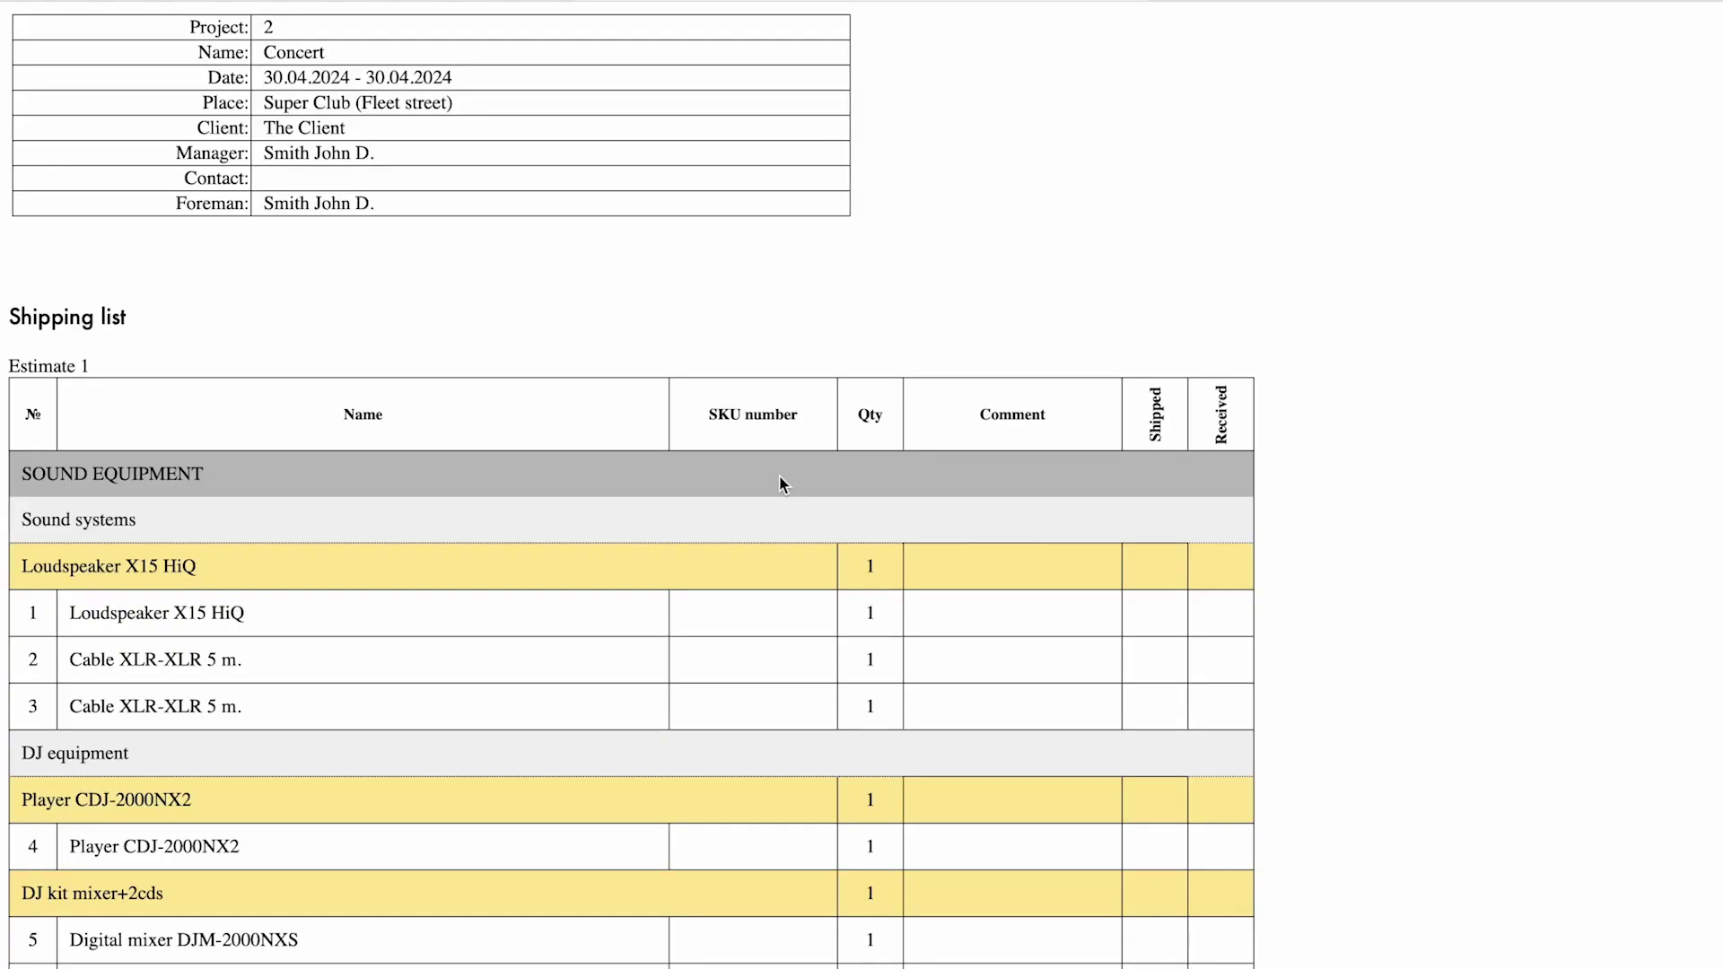
pyautogui.scroll(-6, 537, 402)
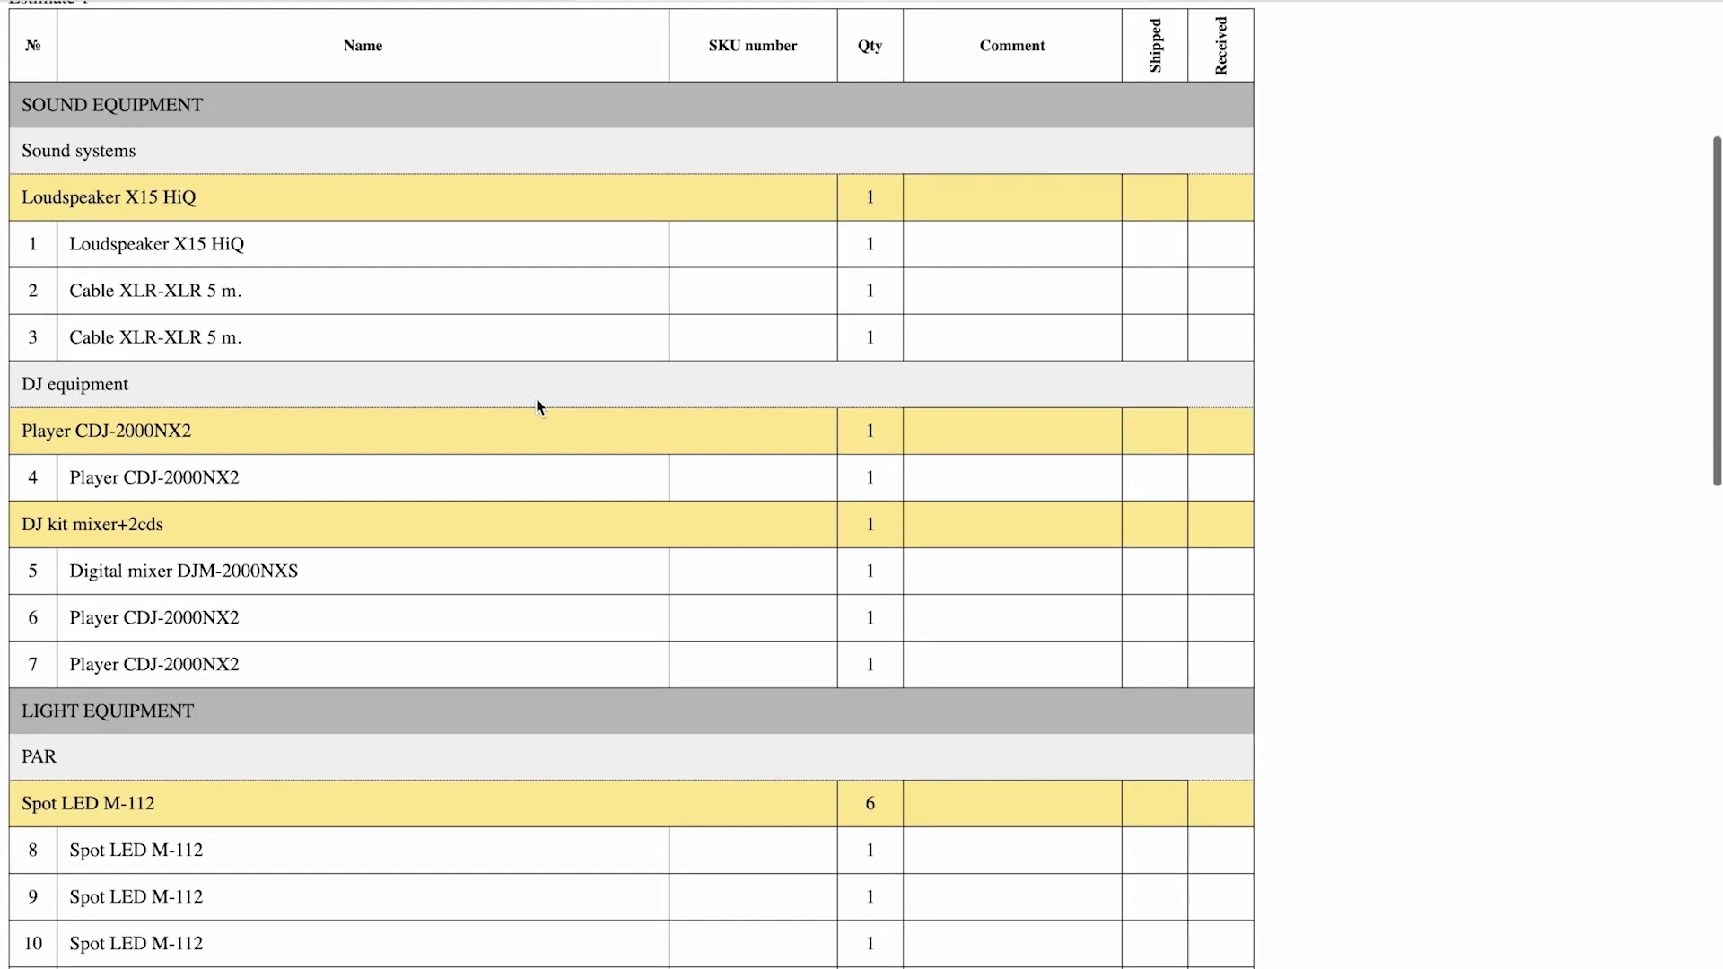
pyautogui.scroll(-5, 922, 266)
pyautogui.scroll(15, 922, 265)
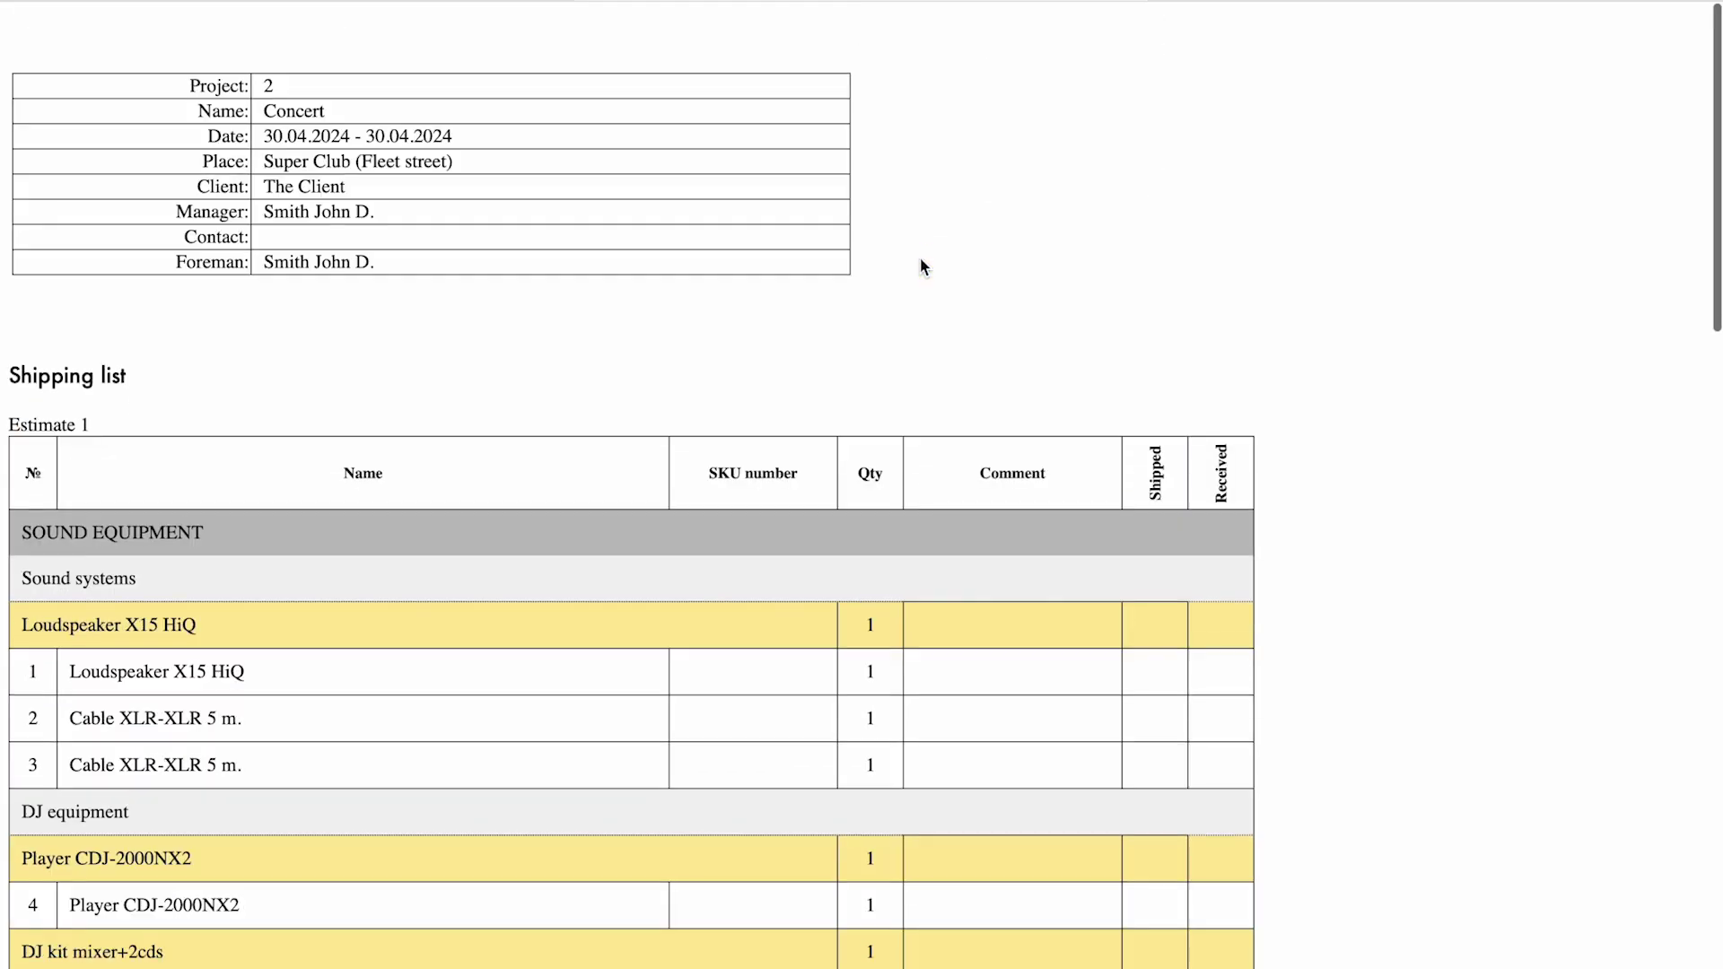
pyautogui.press('Escape')
pyautogui.scroll(10, 220, 417)
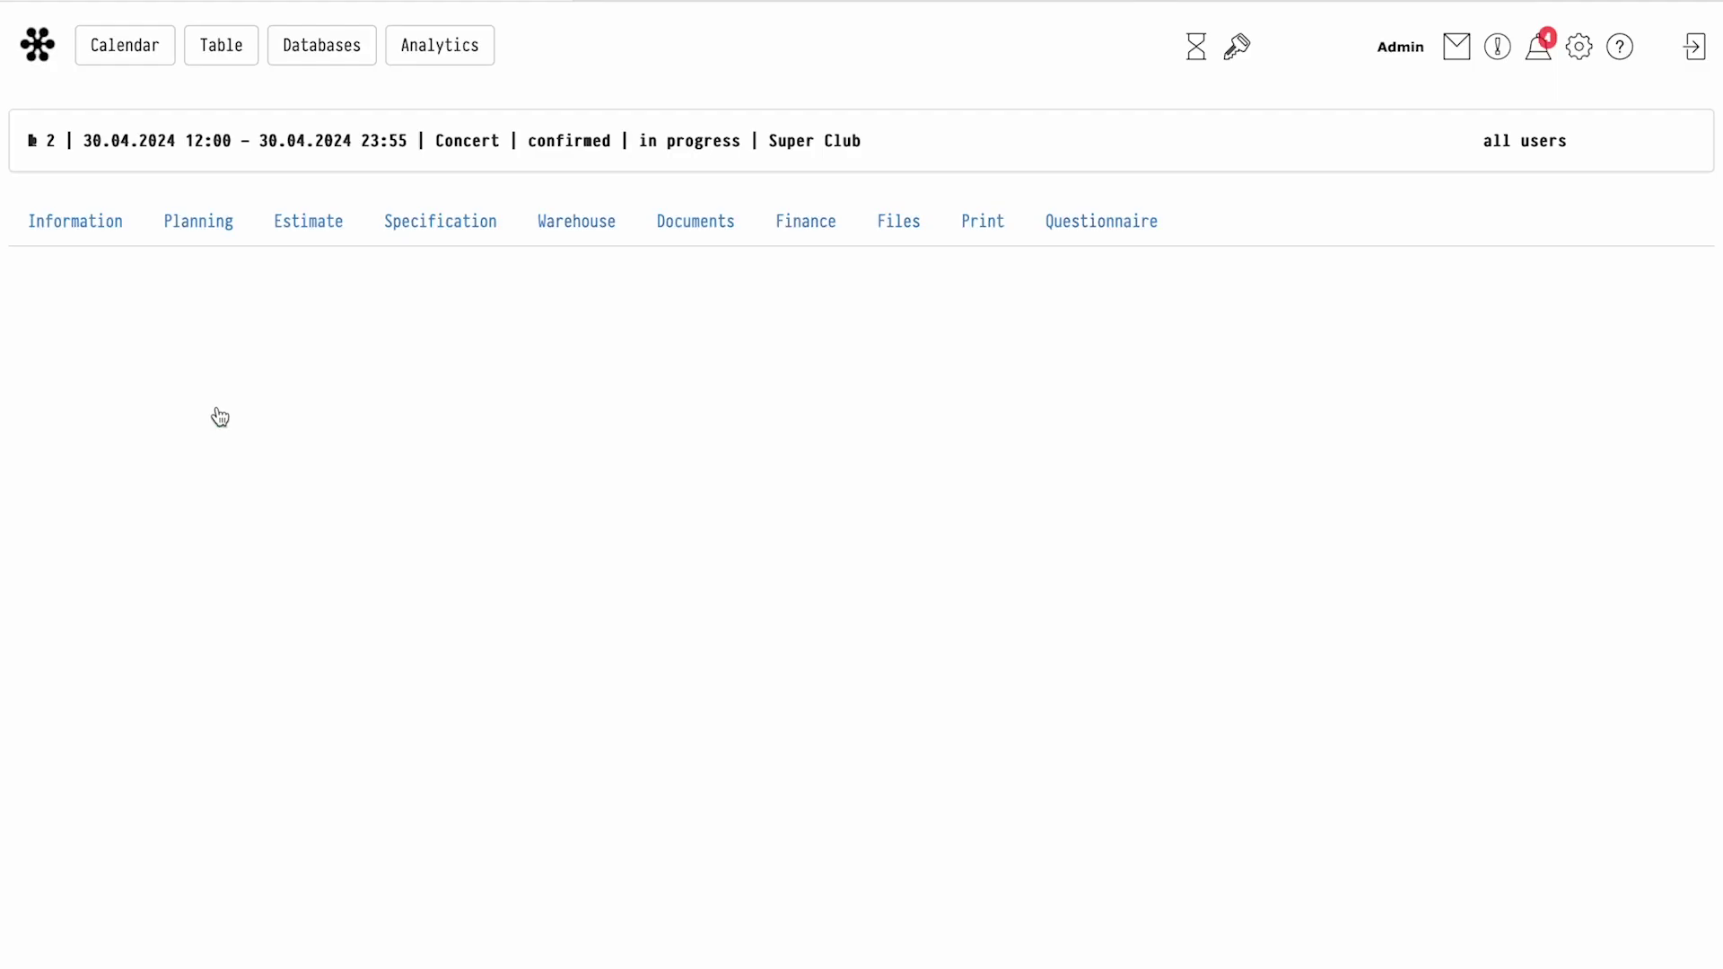
# Advance the specification to approved and open the warehouse SKU movement view
pyautogui.scroll(-3, 219, 418)
pyautogui.click(226, 549)
pyautogui.scroll(7, 226, 550)
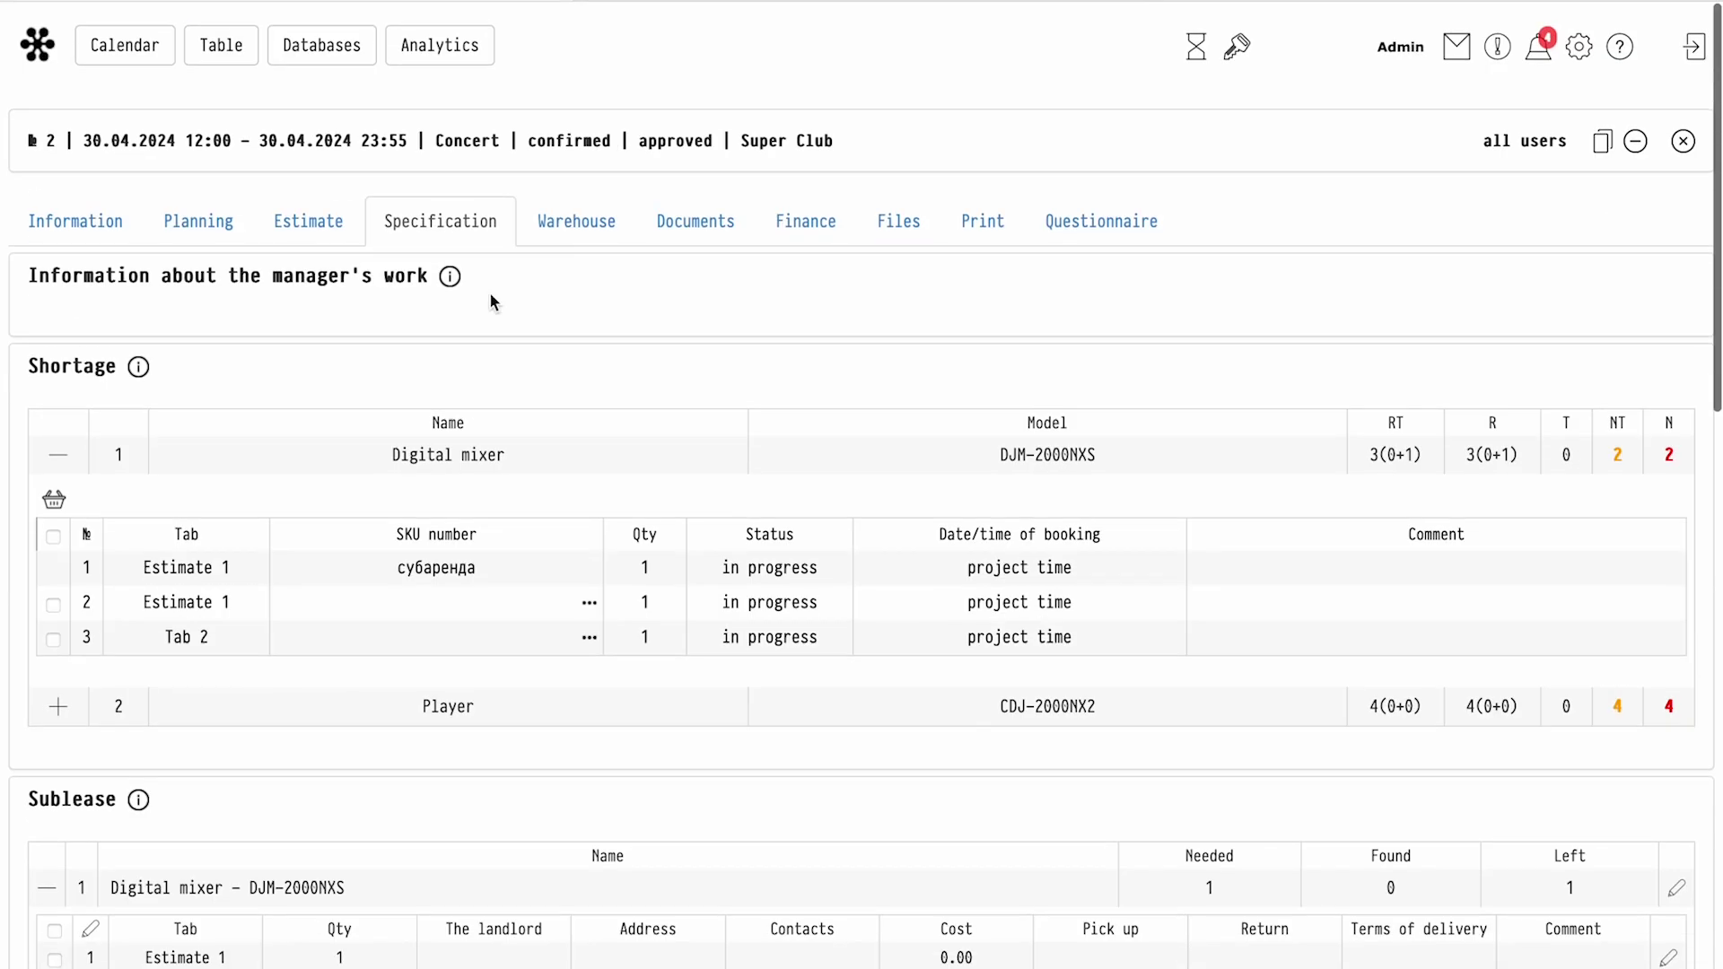
pyautogui.click(592, 229)
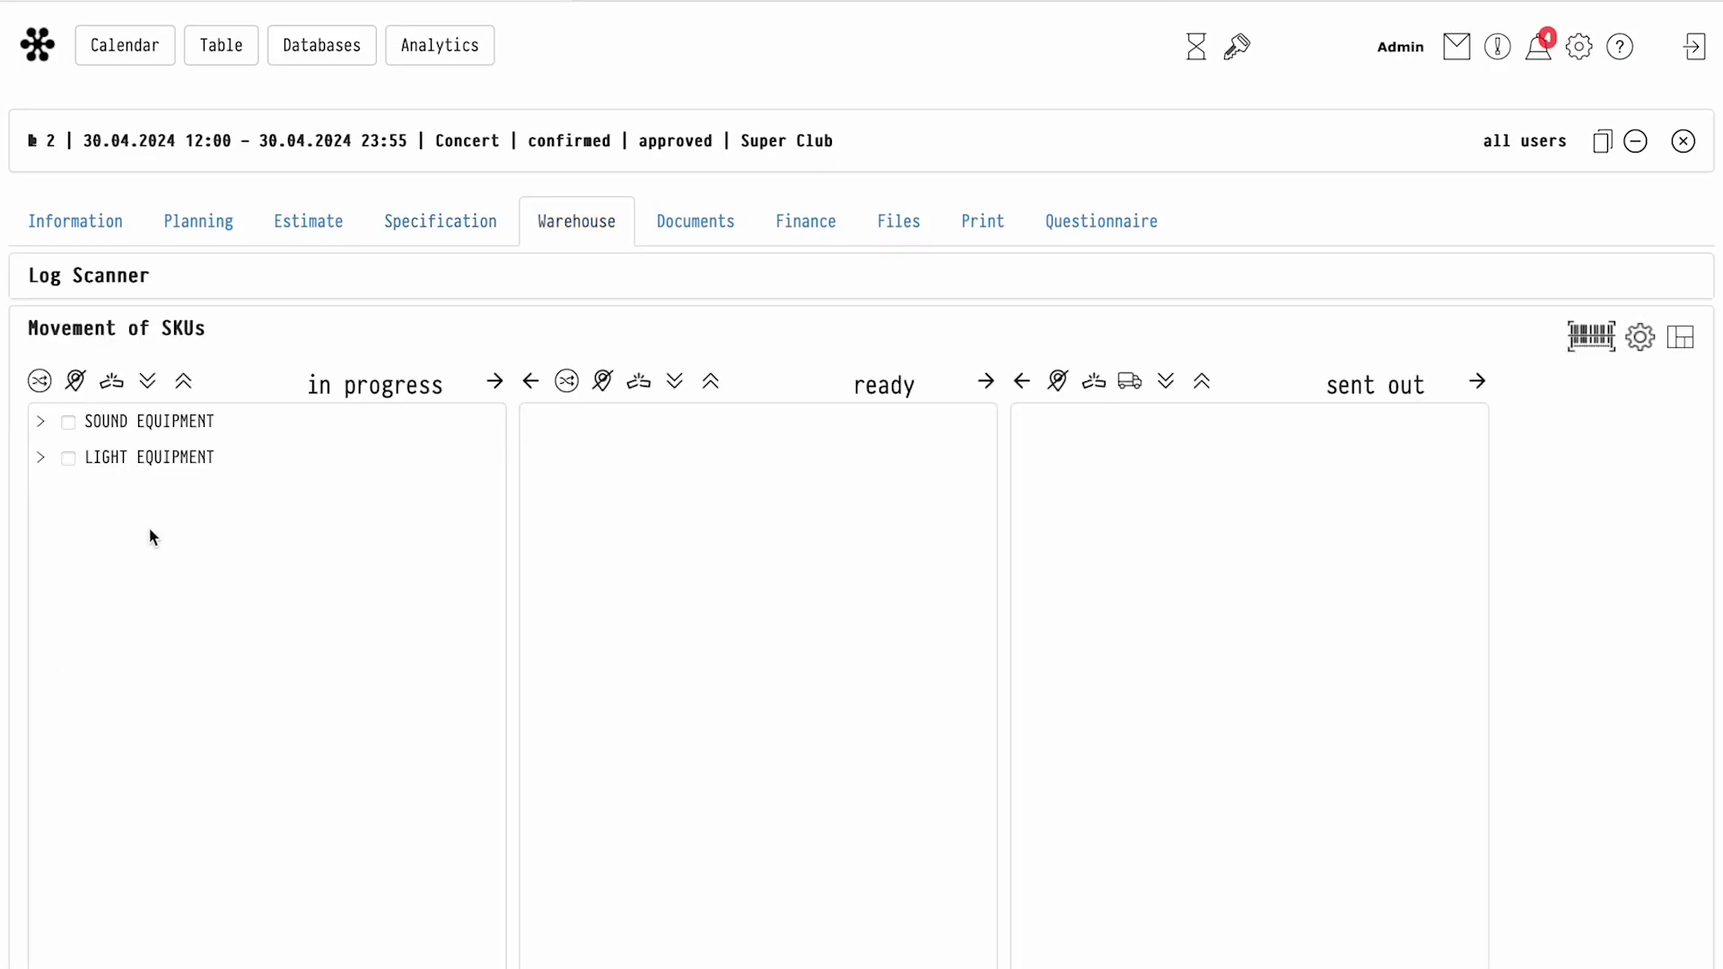
# Assign SKUs 003001 and 003002 to the loudspeakers, move them to ready and send them out
pyautogui.click(149, 383)
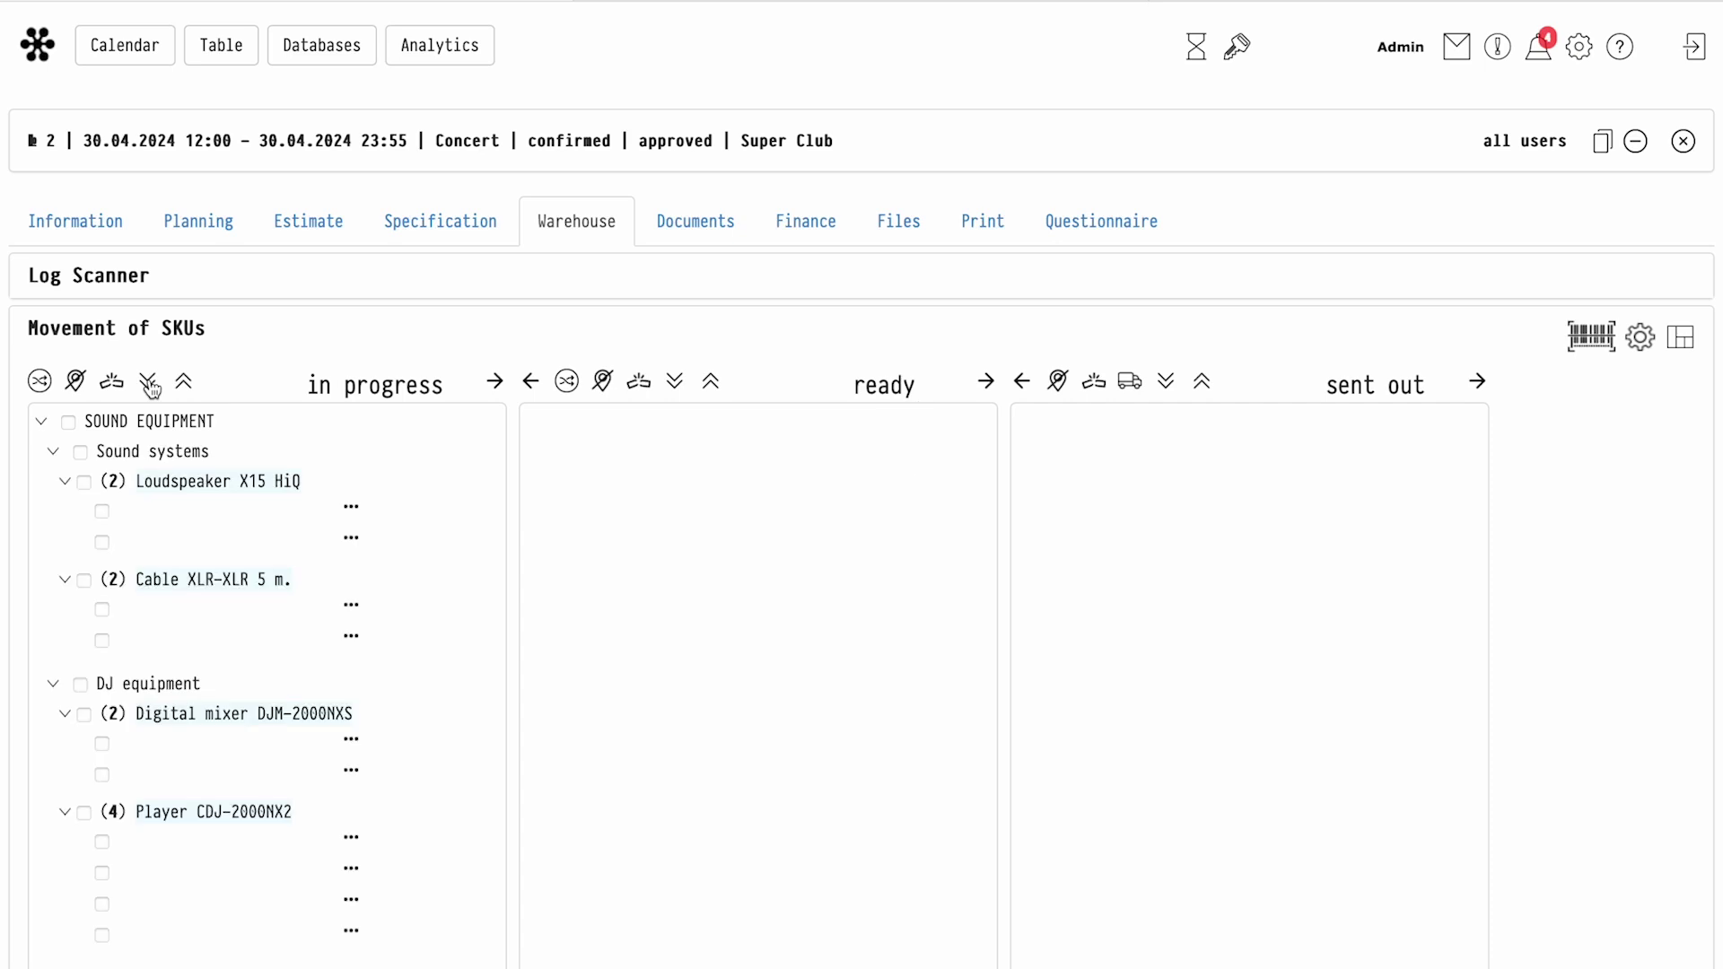
pyautogui.click(353, 518)
pyautogui.click(300, 524)
pyautogui.click(254, 585)
pyautogui.click(297, 564)
pyautogui.click(229, 675)
pyautogui.click(102, 513)
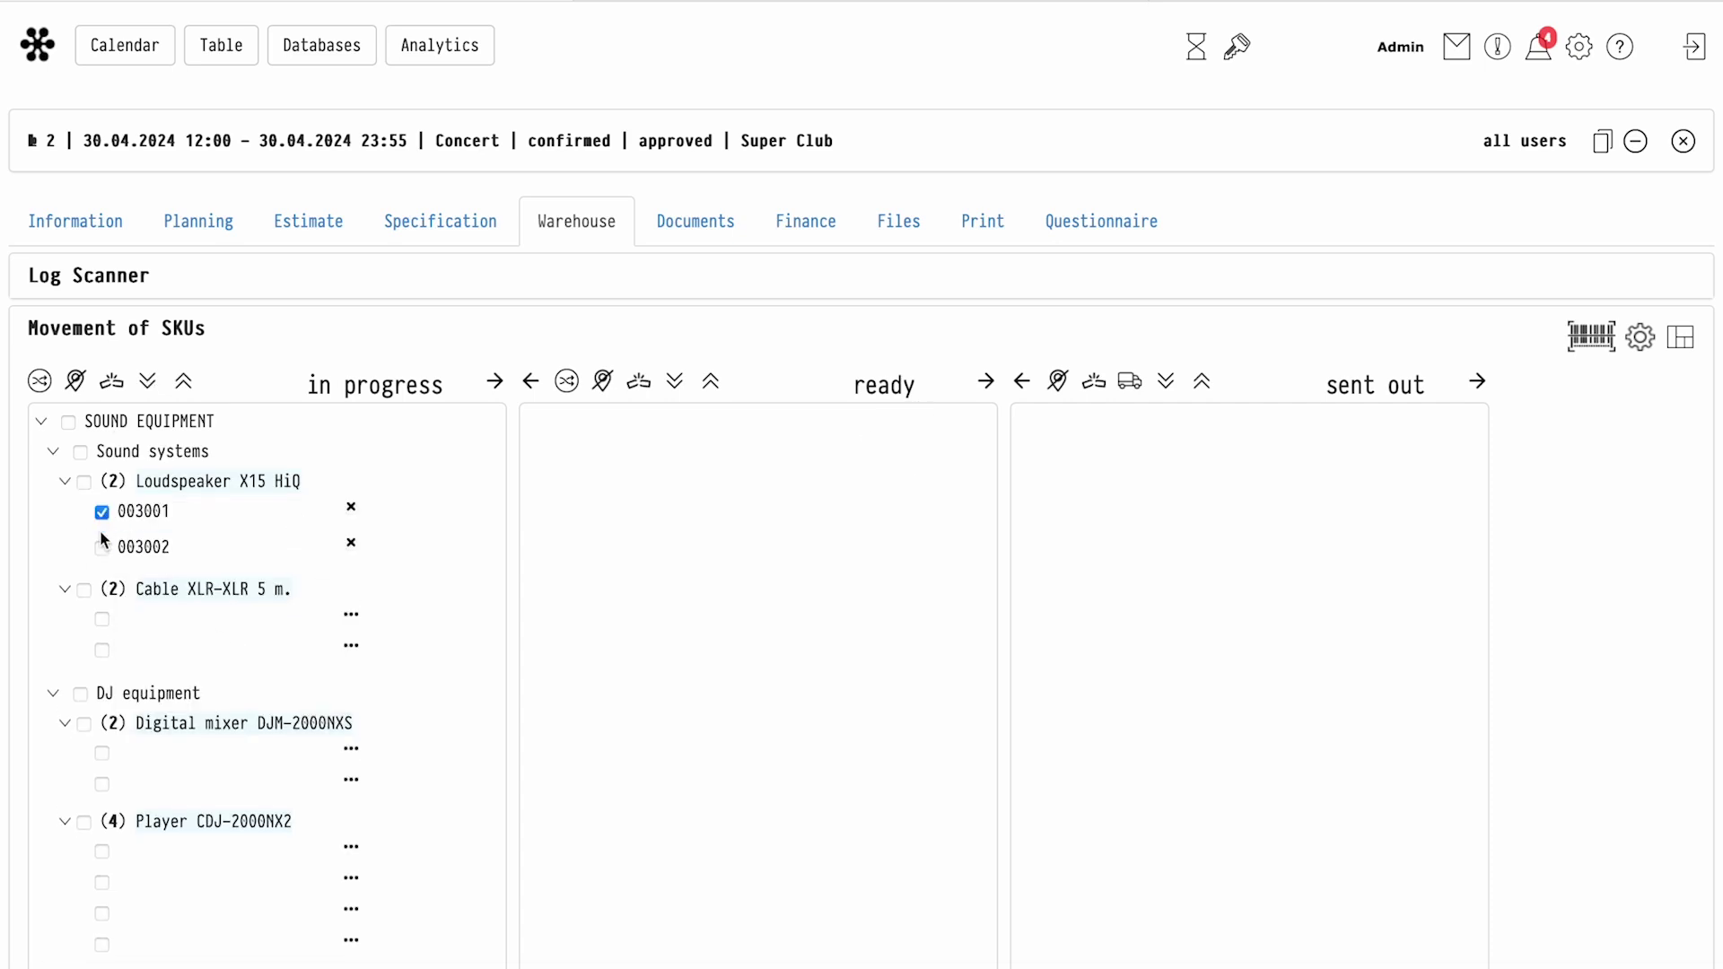
pyautogui.click(496, 388)
pyautogui.click(676, 384)
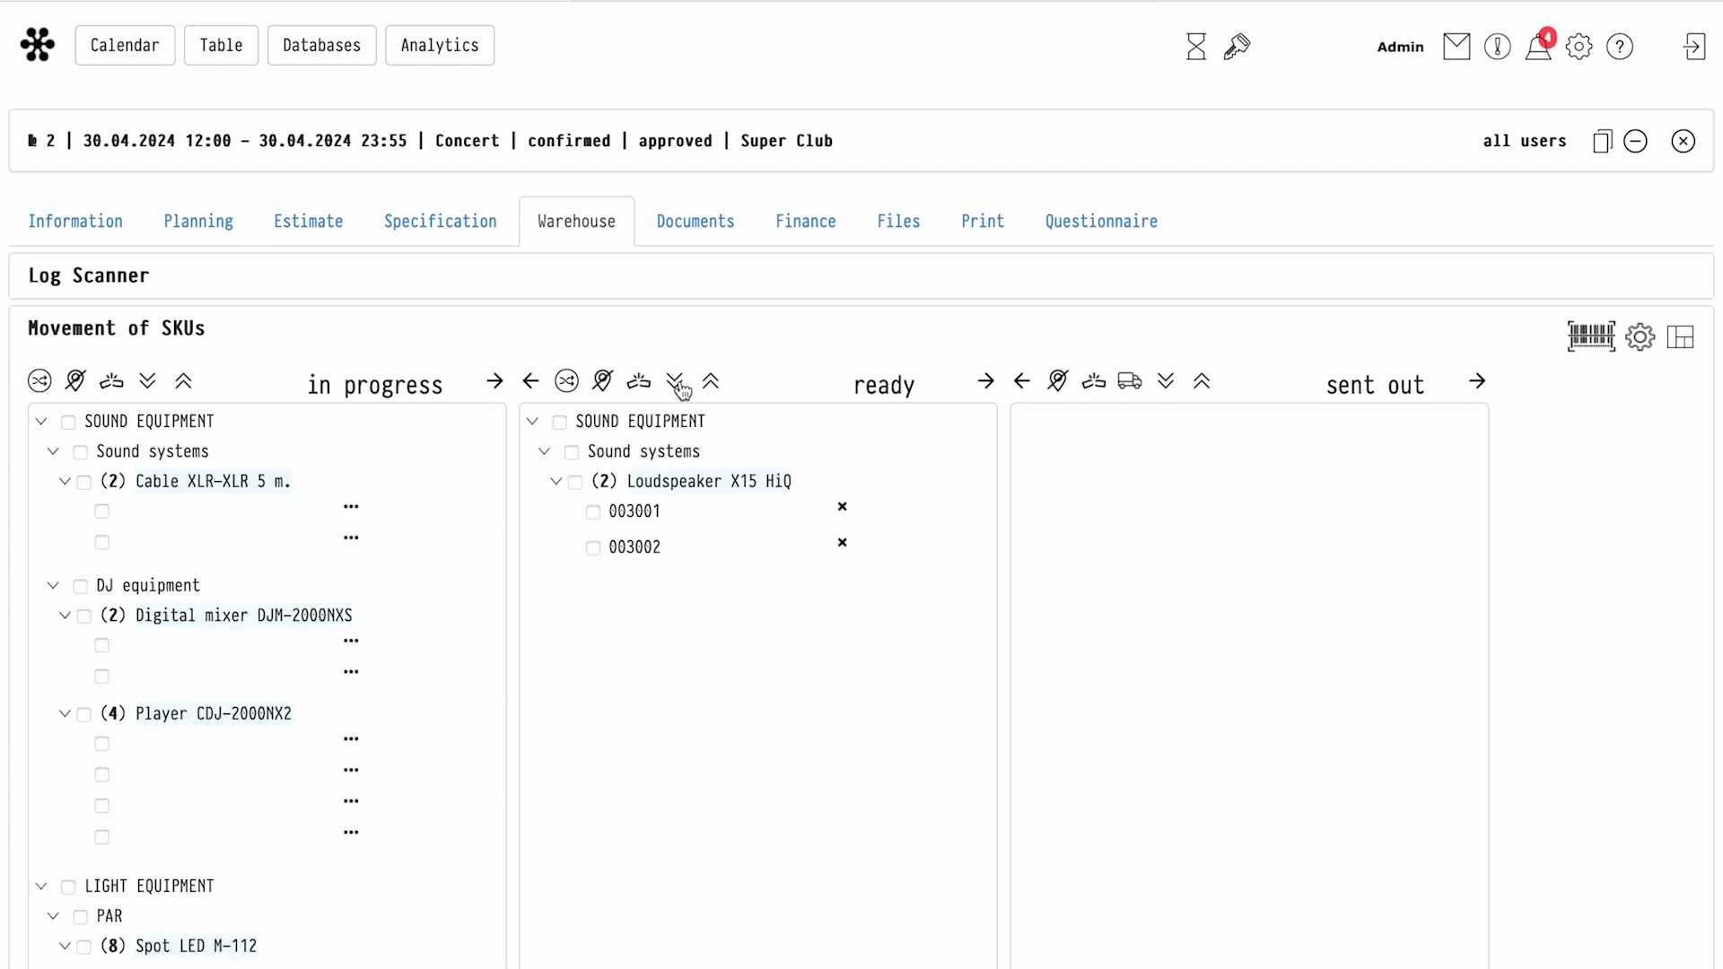
pyautogui.click(560, 422)
pyautogui.click(983, 386)
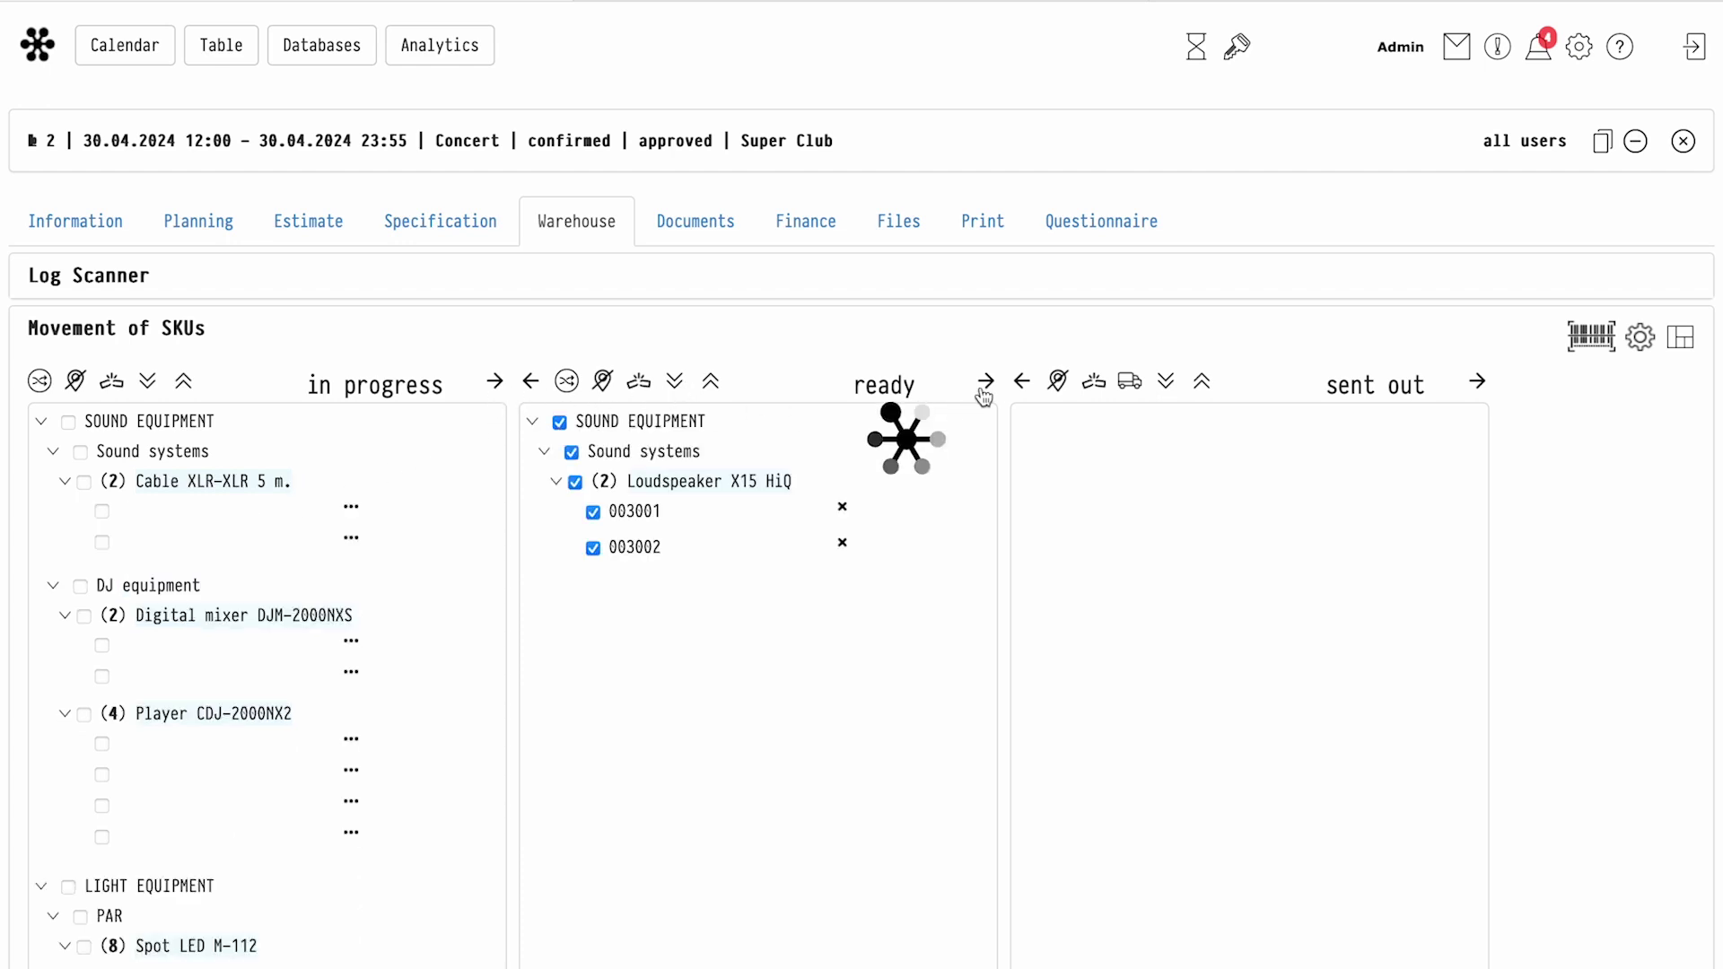
# Assign SKUs 022001 and 022002 to two Spot LEDs and move them to ready
pyautogui.click(1681, 342)
pyautogui.scroll(-5, 669, 505)
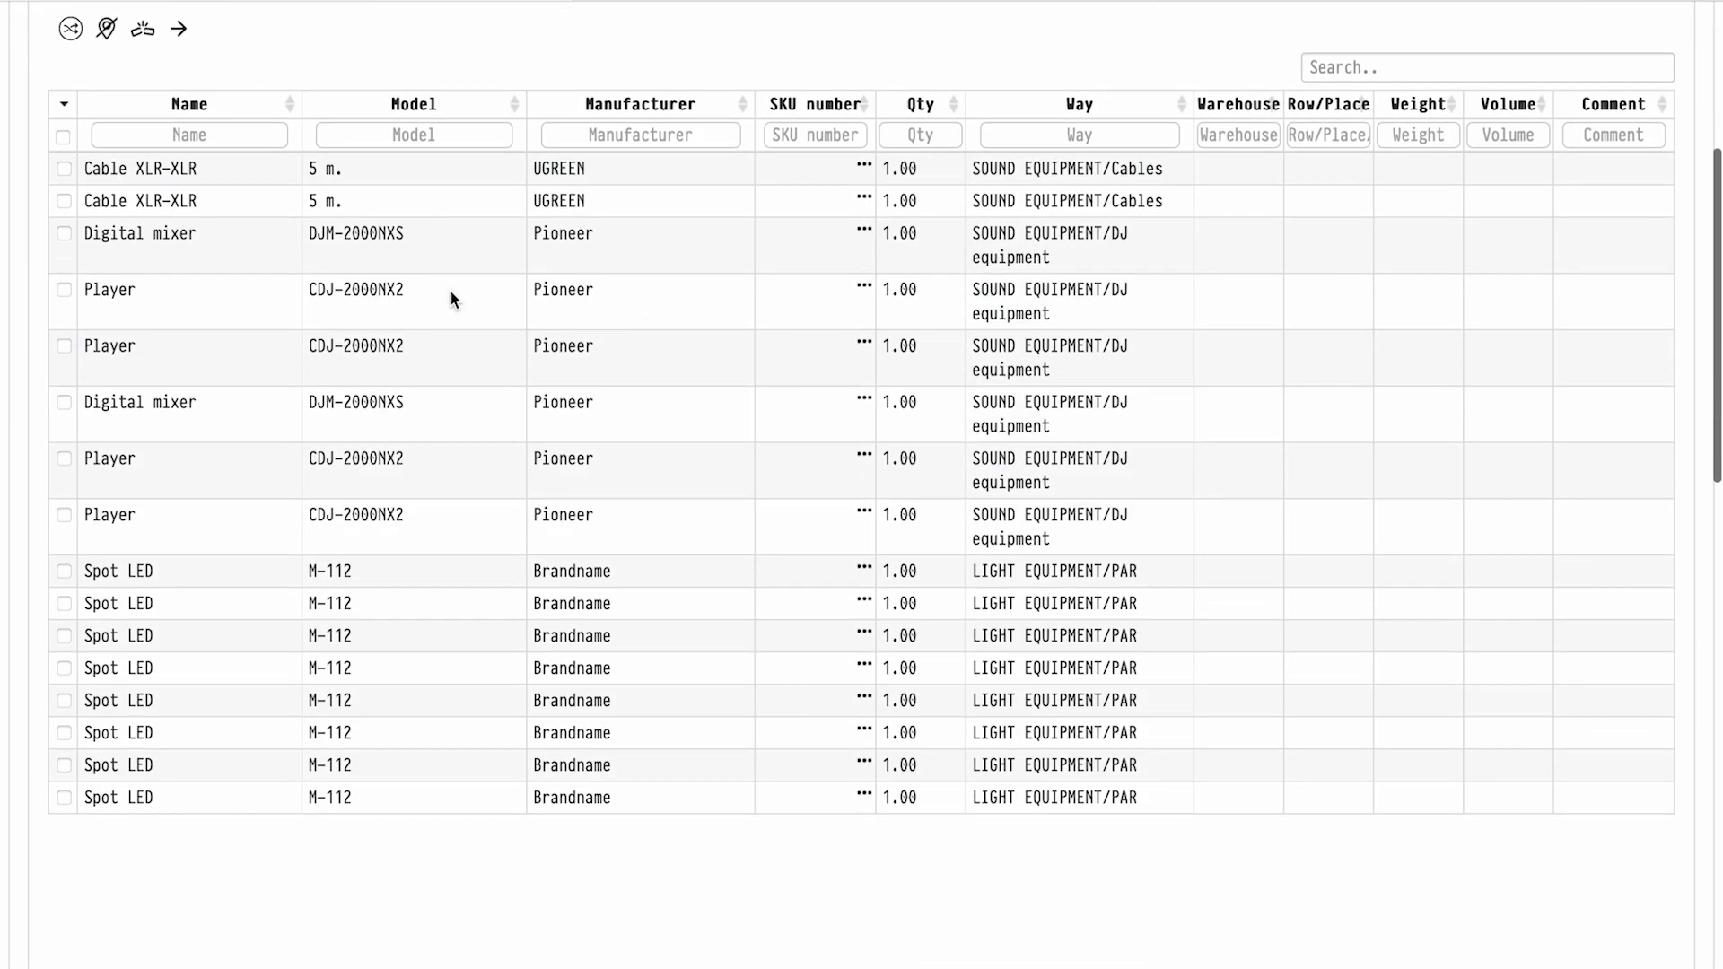
pyautogui.scroll(1, 449, 288)
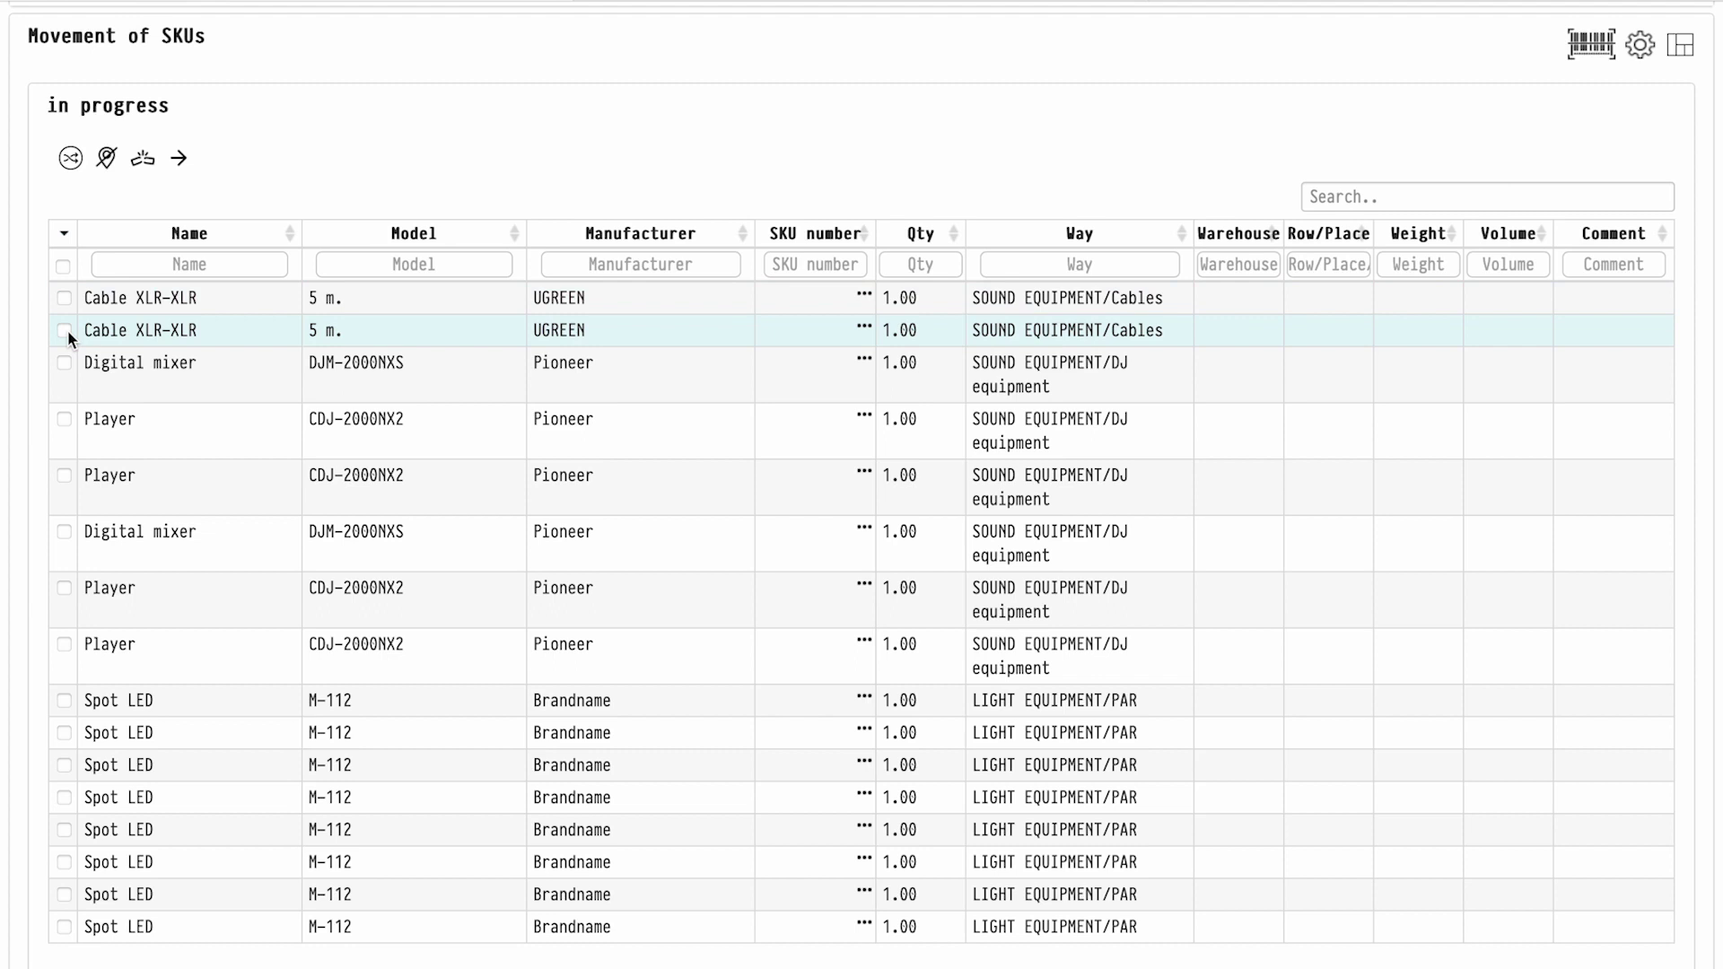
pyautogui.click(64, 700)
pyautogui.click(64, 732)
pyautogui.click(864, 698)
pyautogui.click(825, 770)
pyautogui.click(878, 730)
pyautogui.click(784, 834)
pyautogui.click(178, 158)
# Return to the three-column layout with the ready column expanded
pyautogui.click(158, 122)
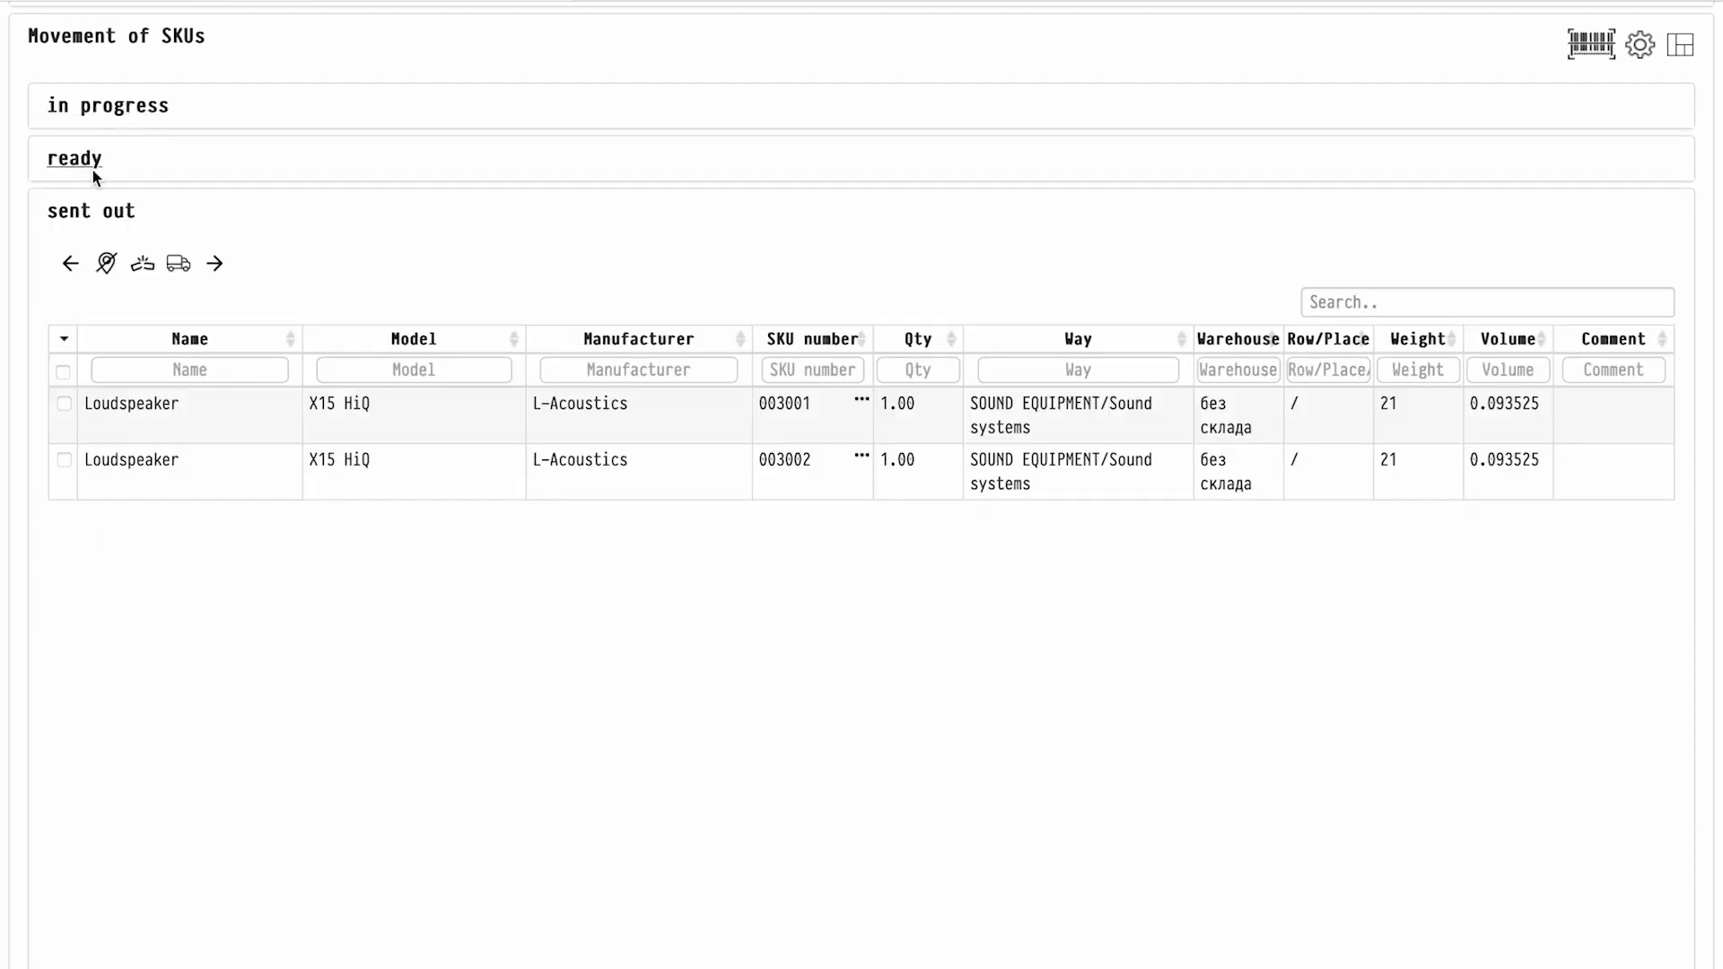
pyautogui.click(115, 162)
pyautogui.scroll(2, 1345, 280)
pyautogui.click(1681, 219)
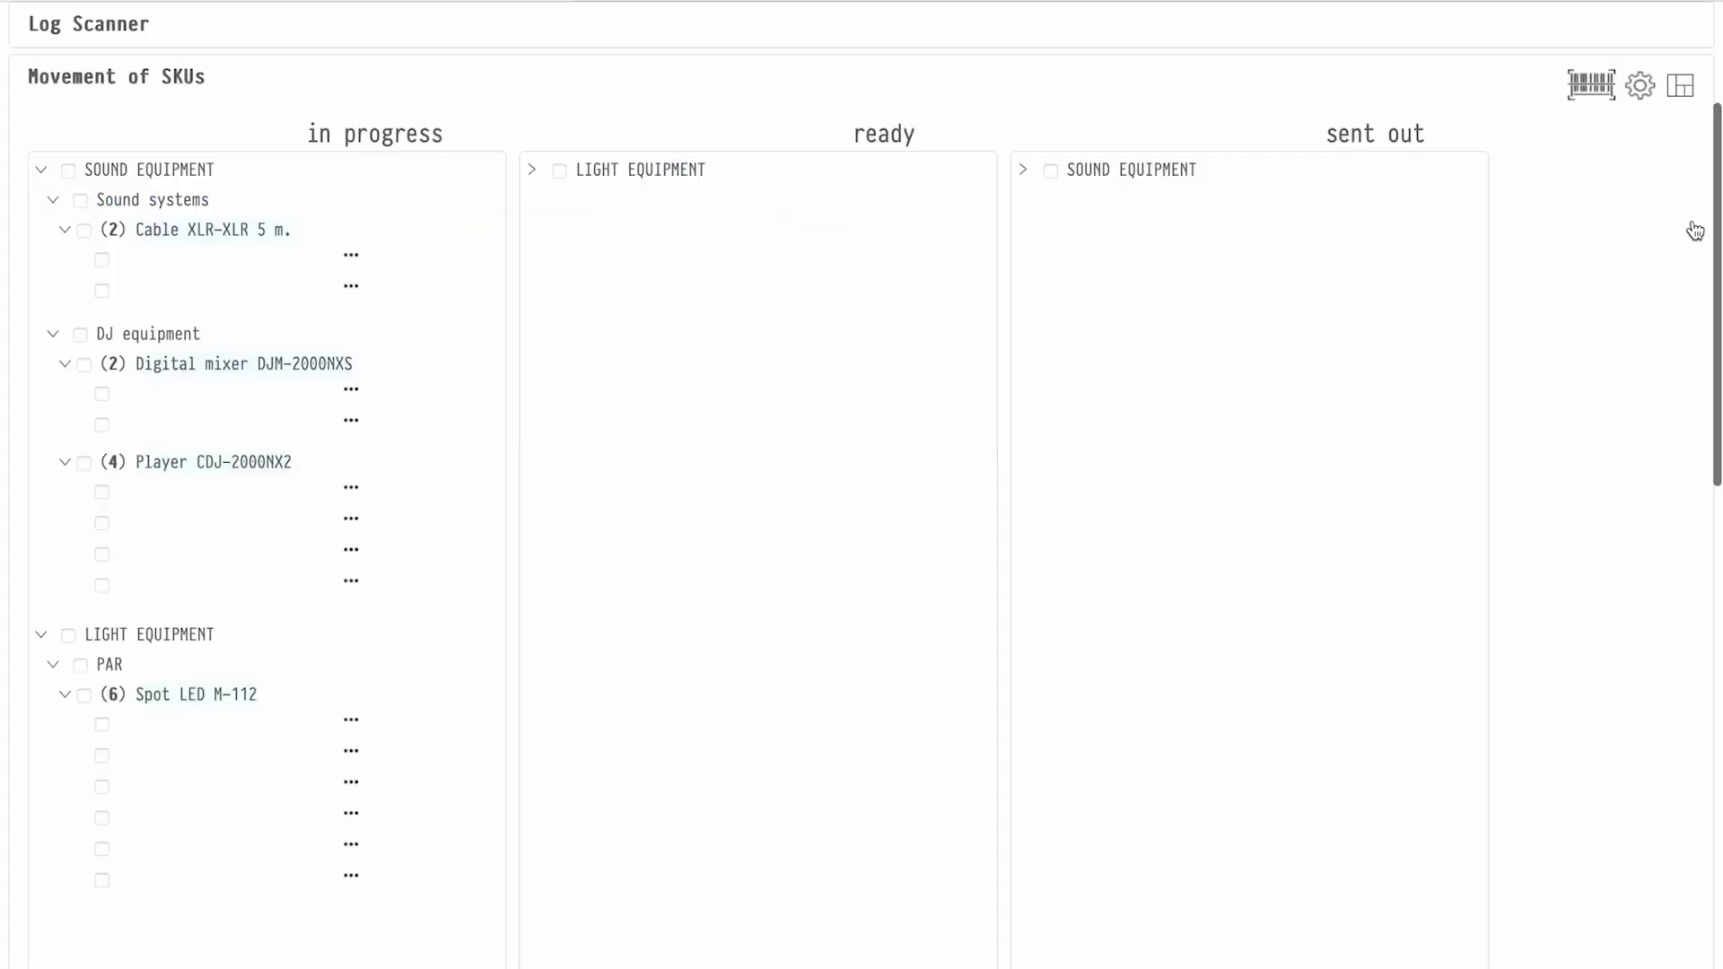
pyautogui.click(677, 263)
# Add a Contract and invoice document package for counterparty Favourite Customer S.L
pyautogui.click(679, 99)
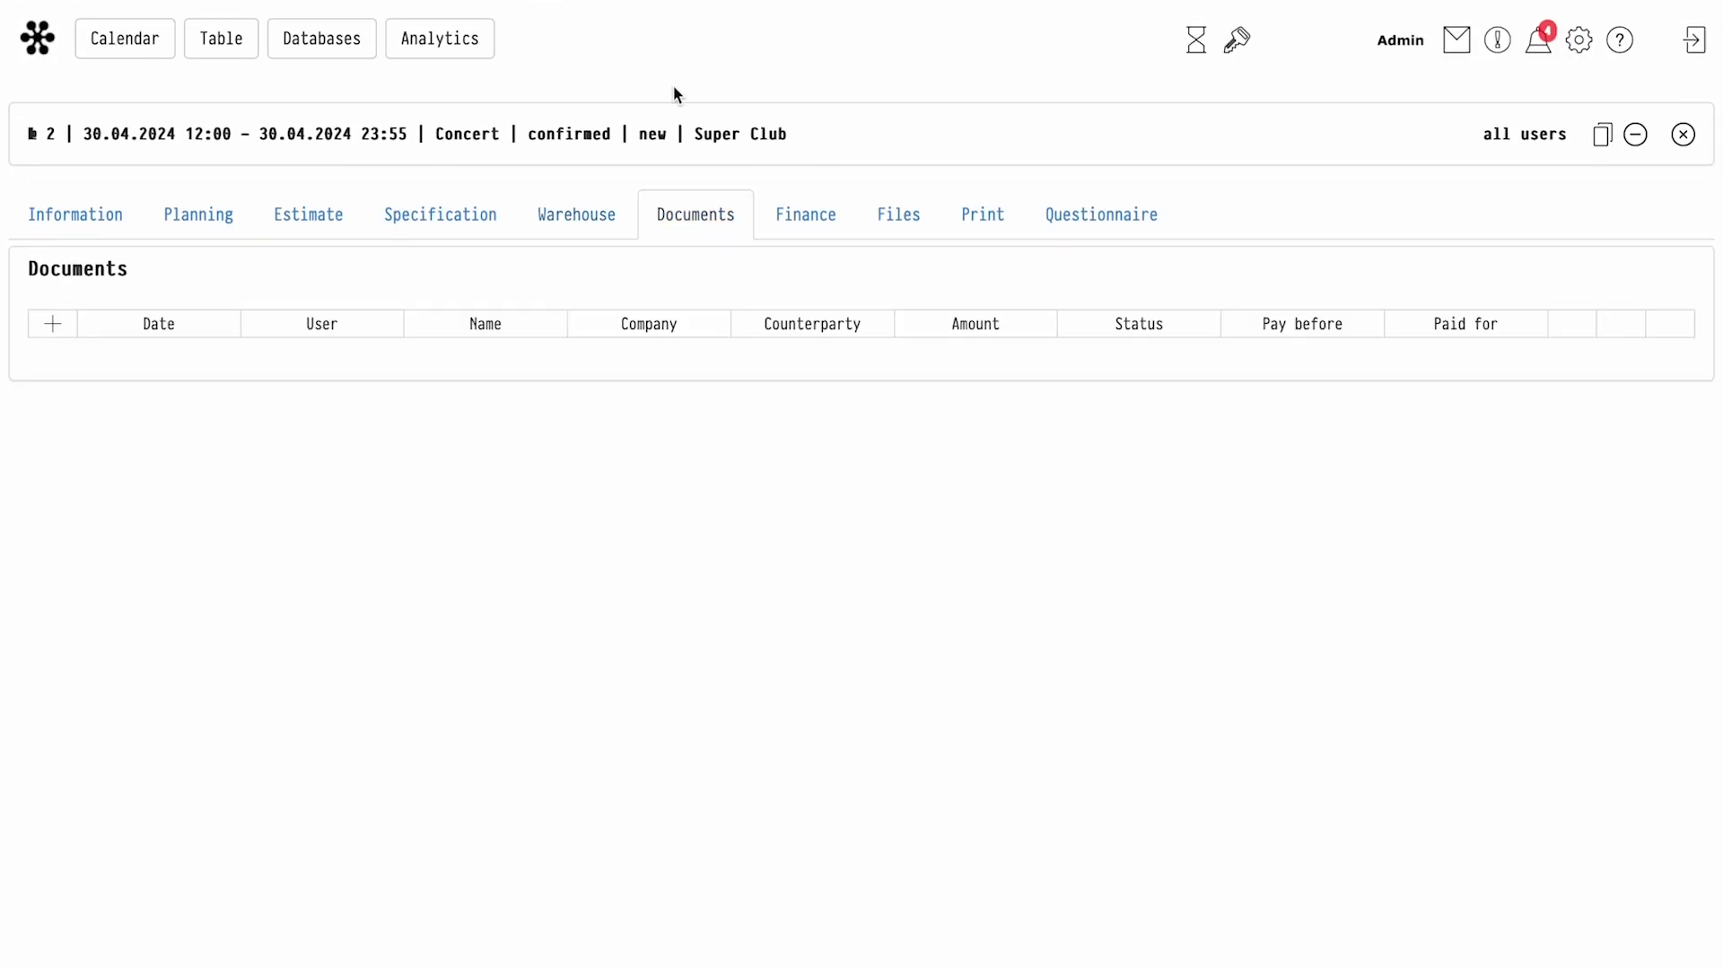
pyautogui.click(55, 332)
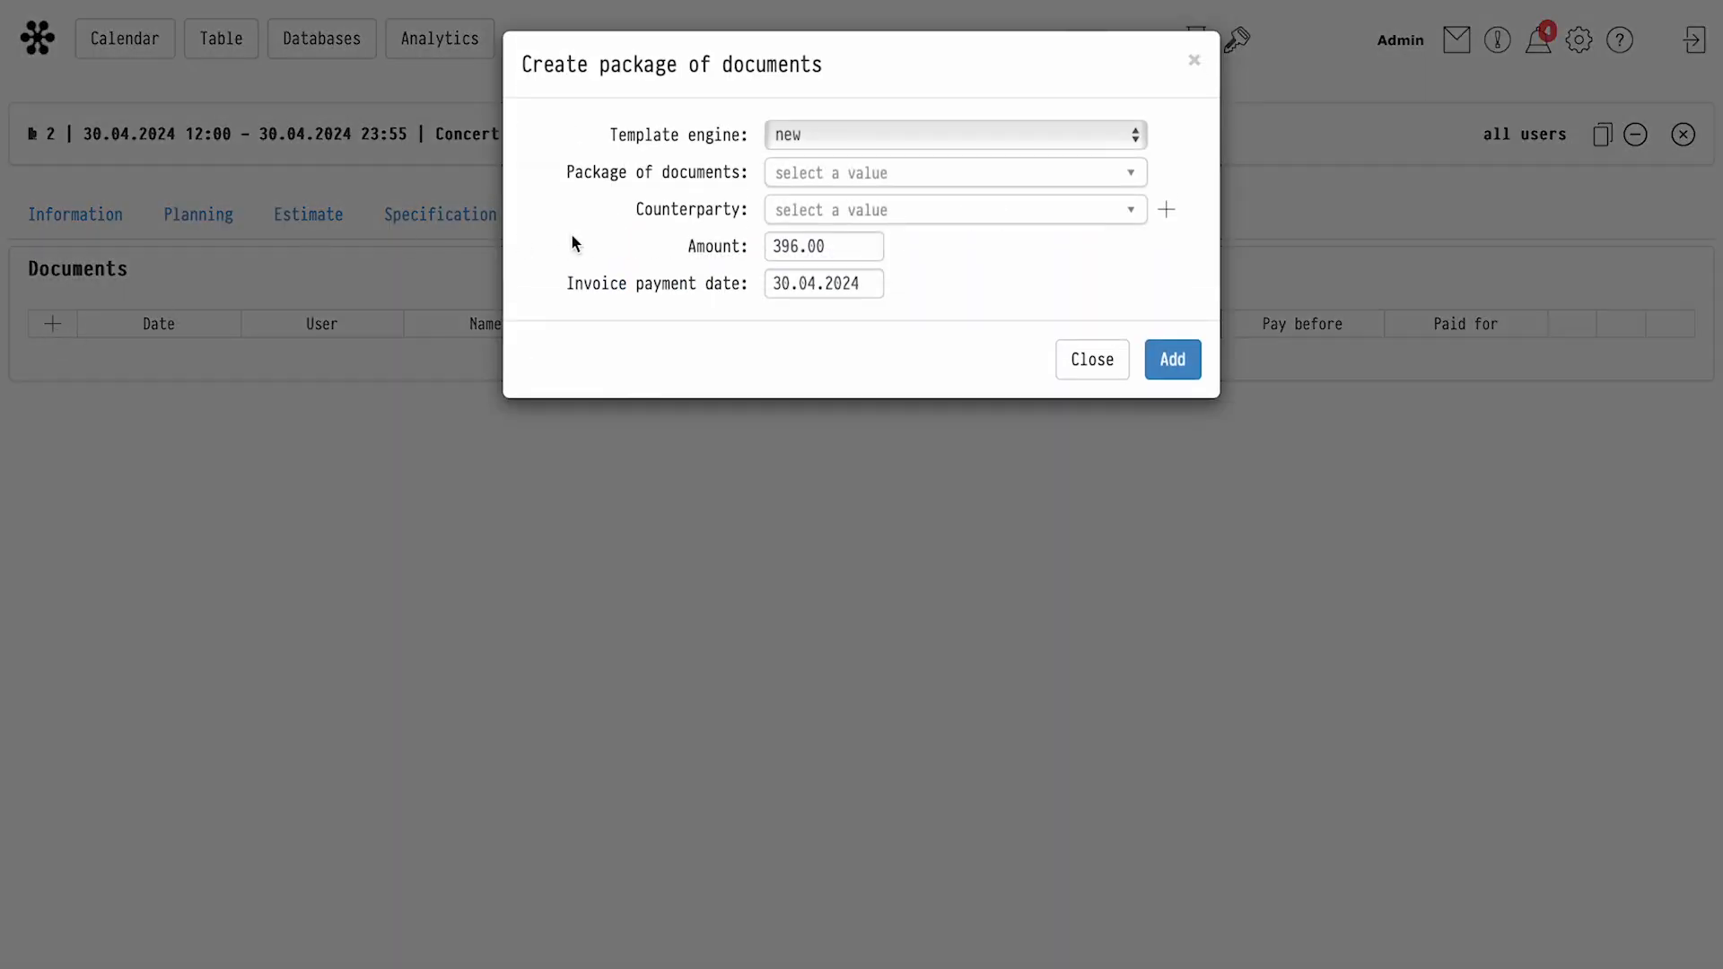
pyautogui.click(842, 179)
pyautogui.click(867, 242)
pyautogui.click(869, 218)
pyautogui.click(871, 284)
pyautogui.click(1182, 366)
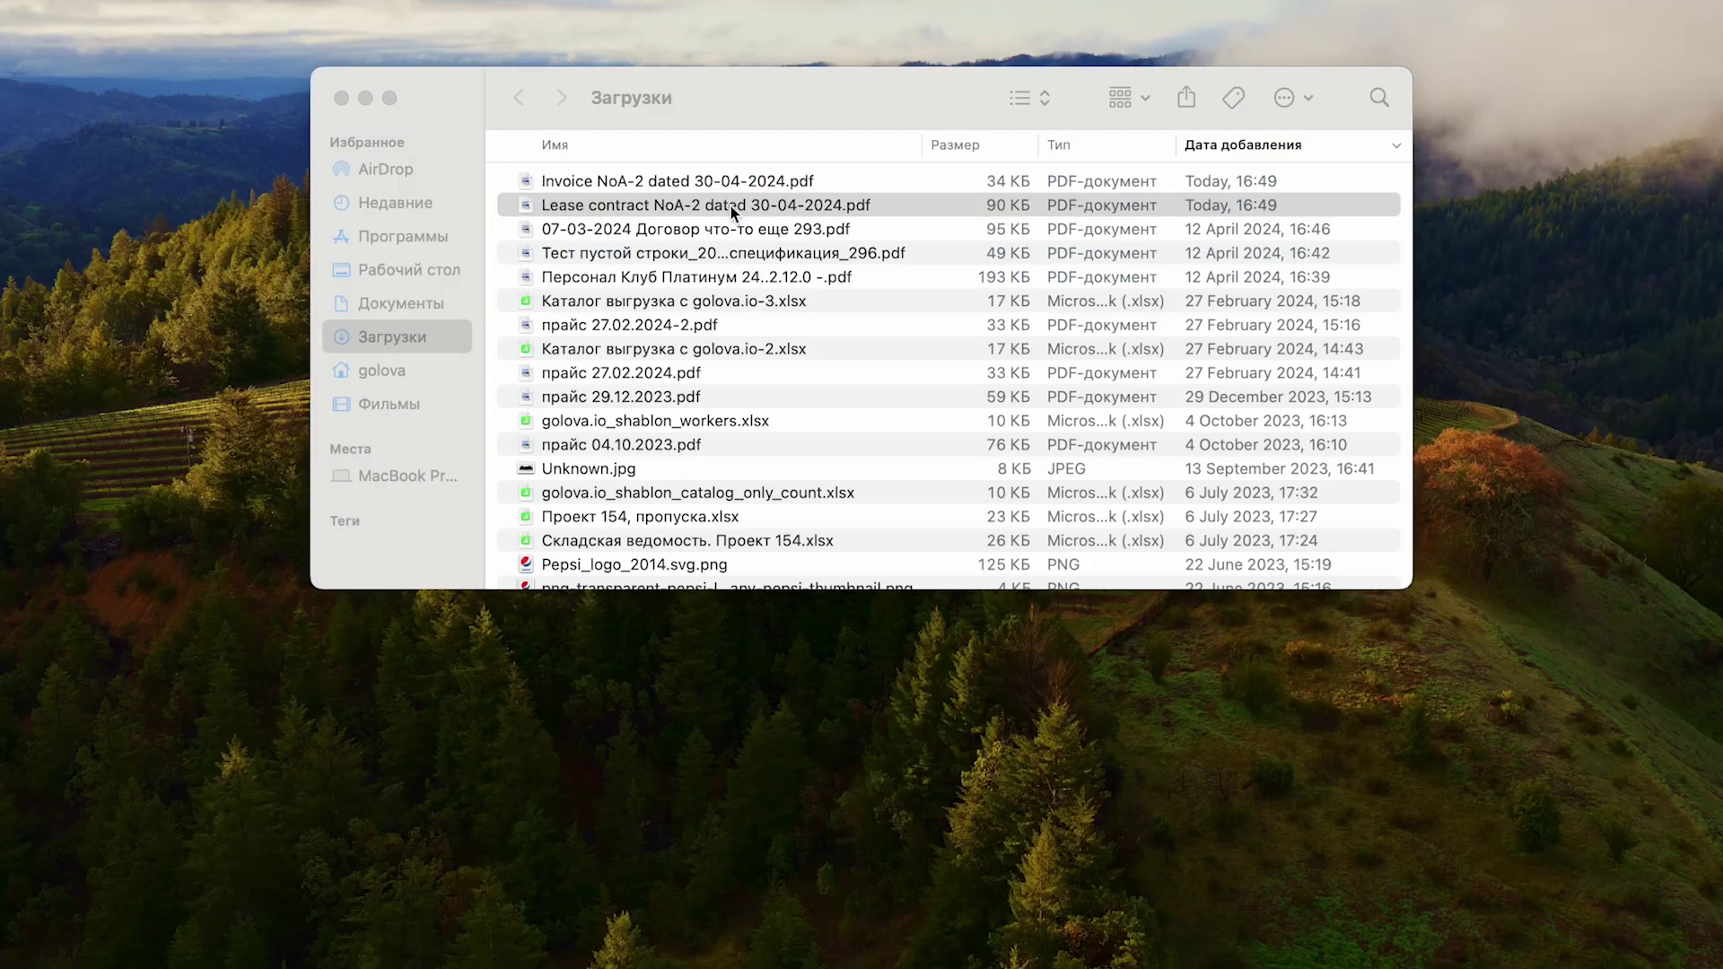
# Open the Lease contract NoA-2 PDF in Preview and review its lessor, lessee and 396.00 euro terms
pyautogui.doubleClick(731, 207)
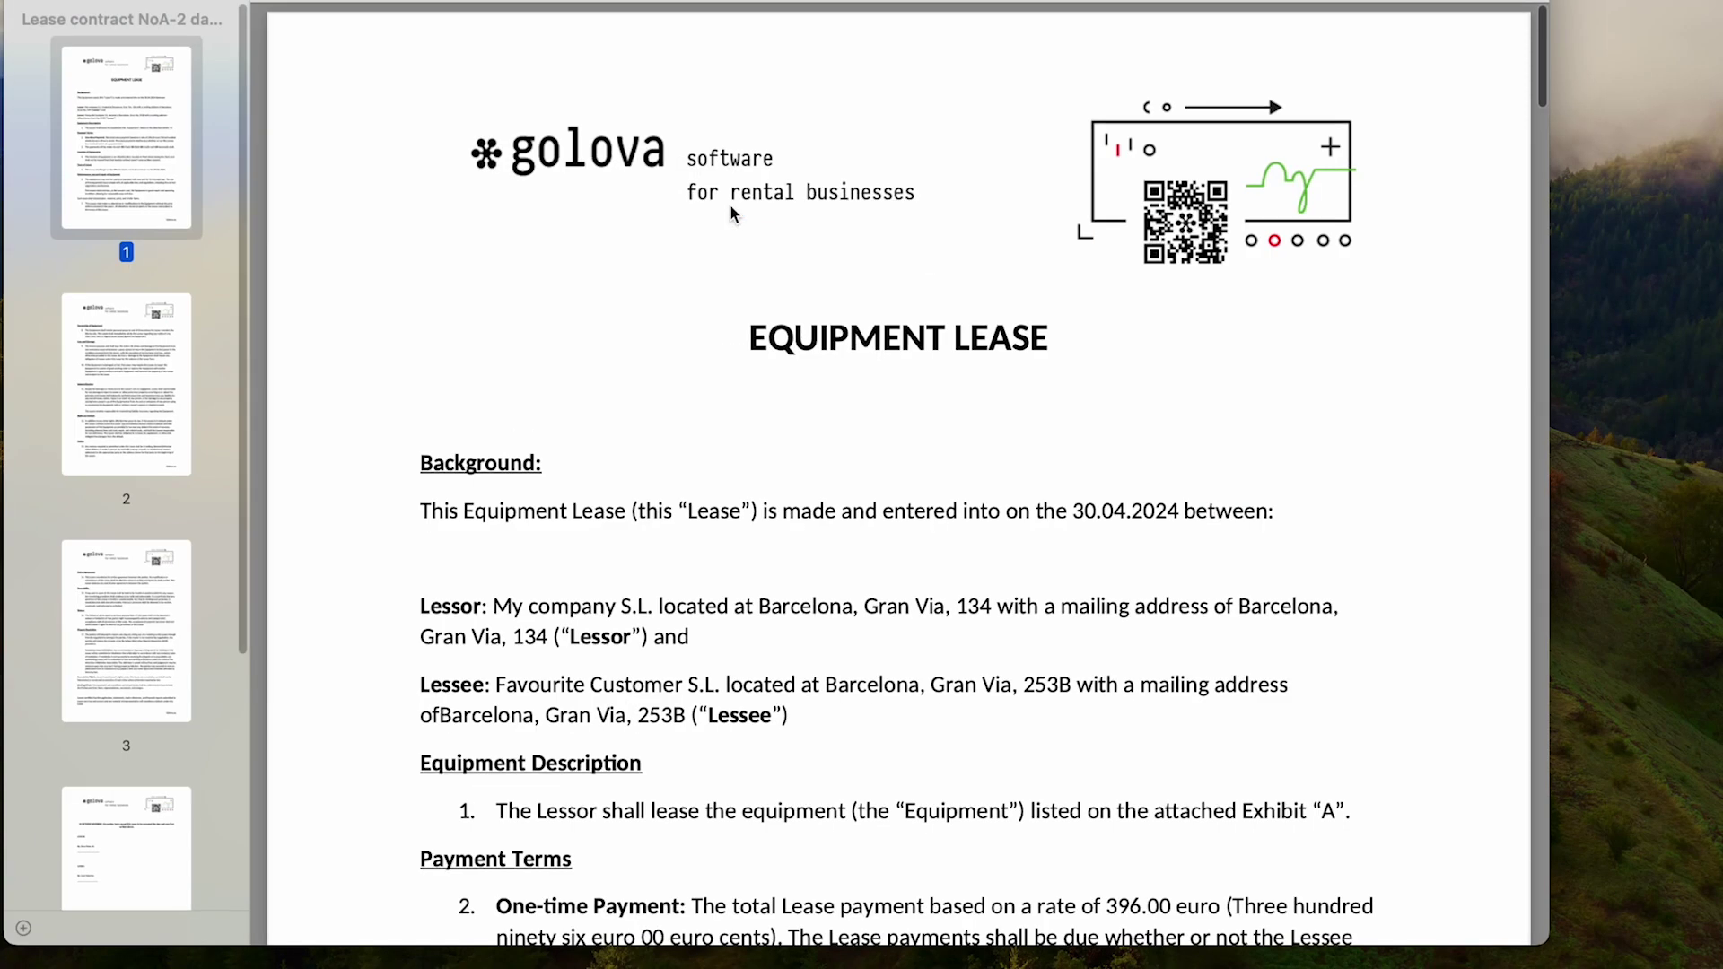
pyautogui.scroll(-3, 751, 280)
pyautogui.moveTo(494, 398); pyautogui.dragTo(644, 397)
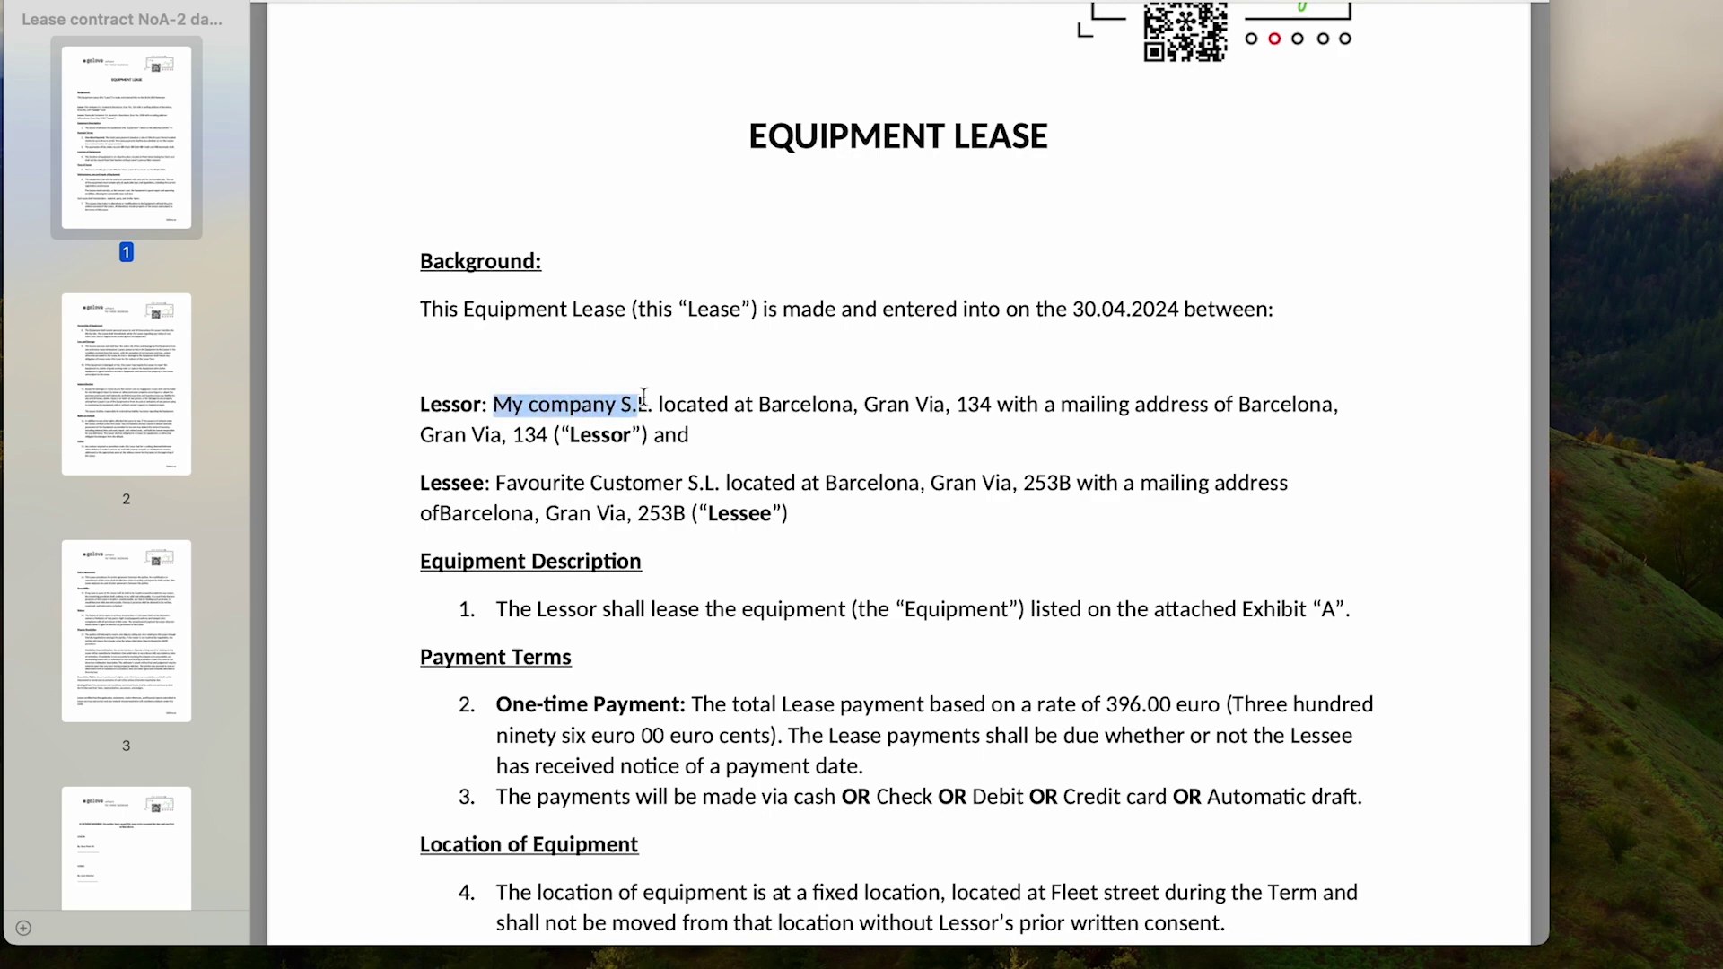
pyautogui.moveTo(758, 404); pyautogui.dragTo(998, 404)
pyautogui.click(998, 404)
pyautogui.scroll(-3, 505, 321)
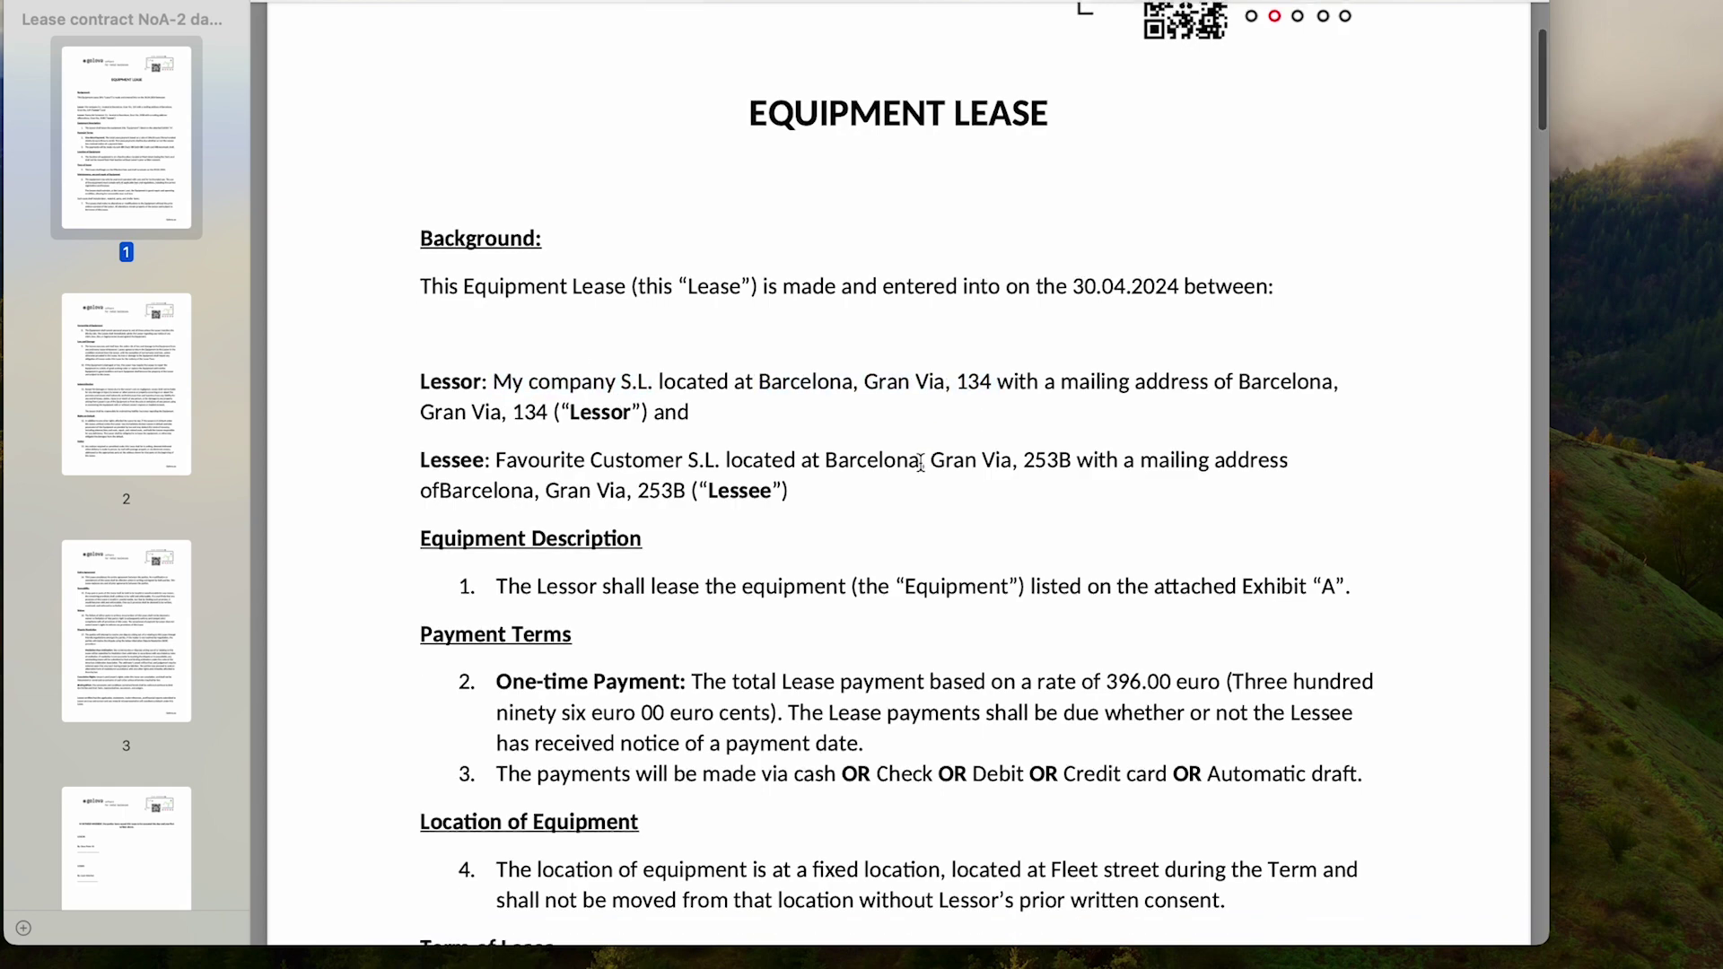